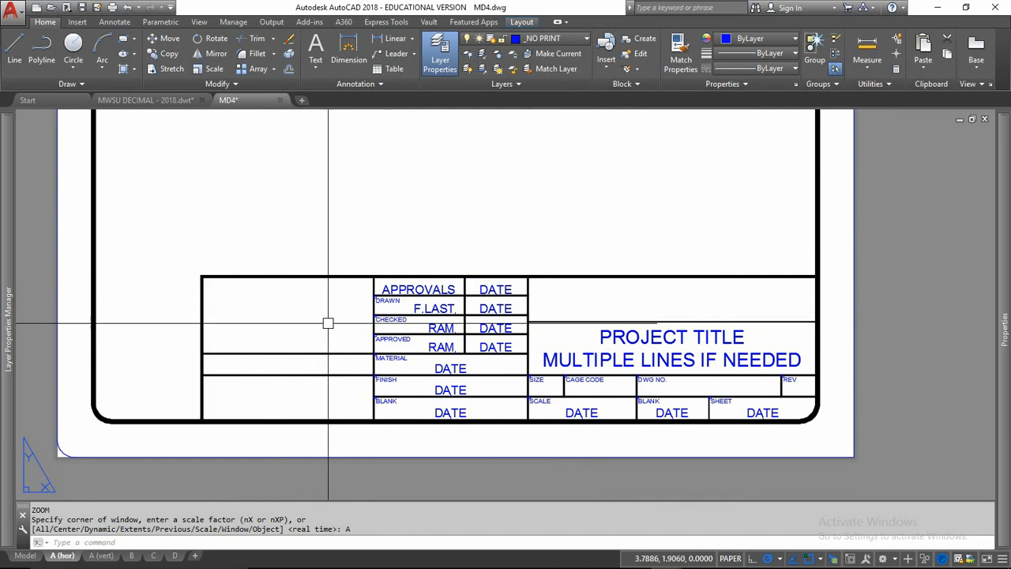
Create a multiline text box spanning the large empty cell to the left of the approvals column in the title block.
type("T")
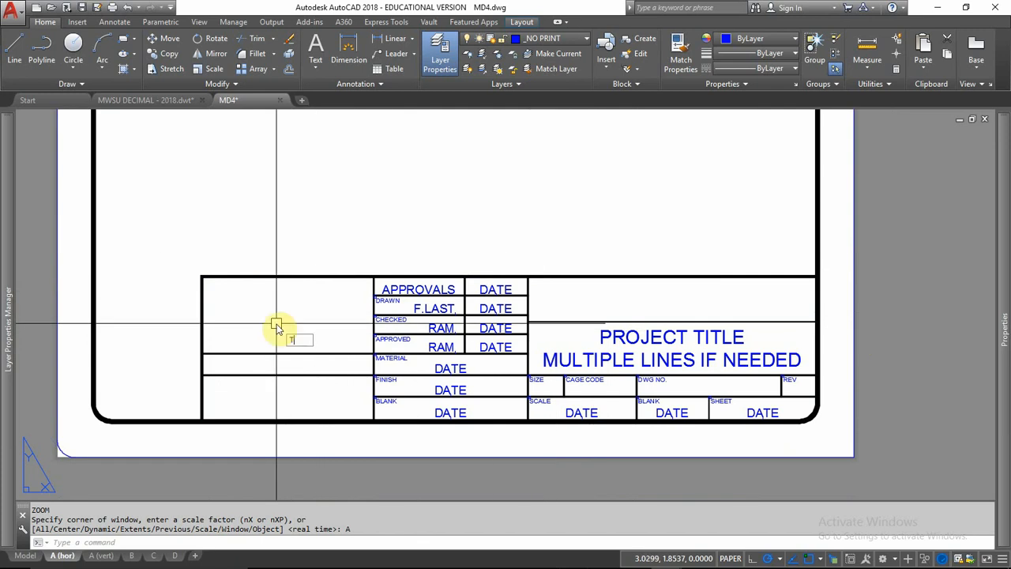
key("Return")
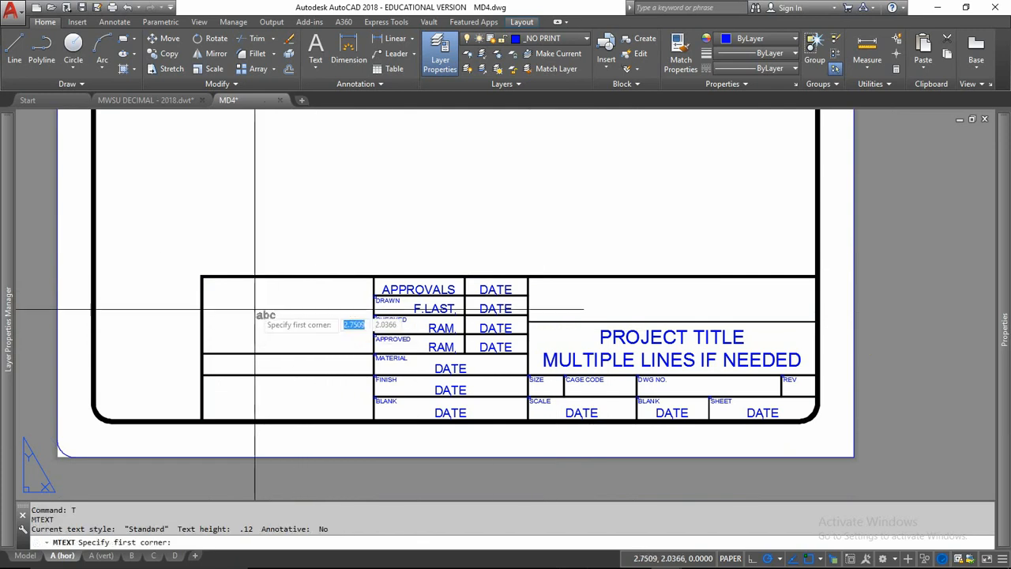
left_click(202, 278)
scroll(365, 353, "up", 6)
scroll(373, 353, "up", 2)
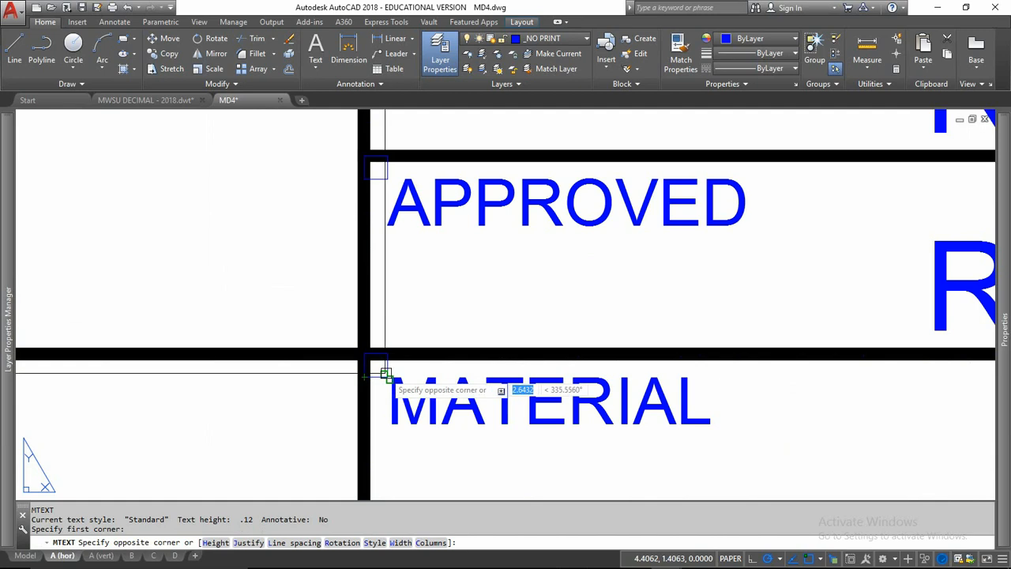
left_click(364, 353)
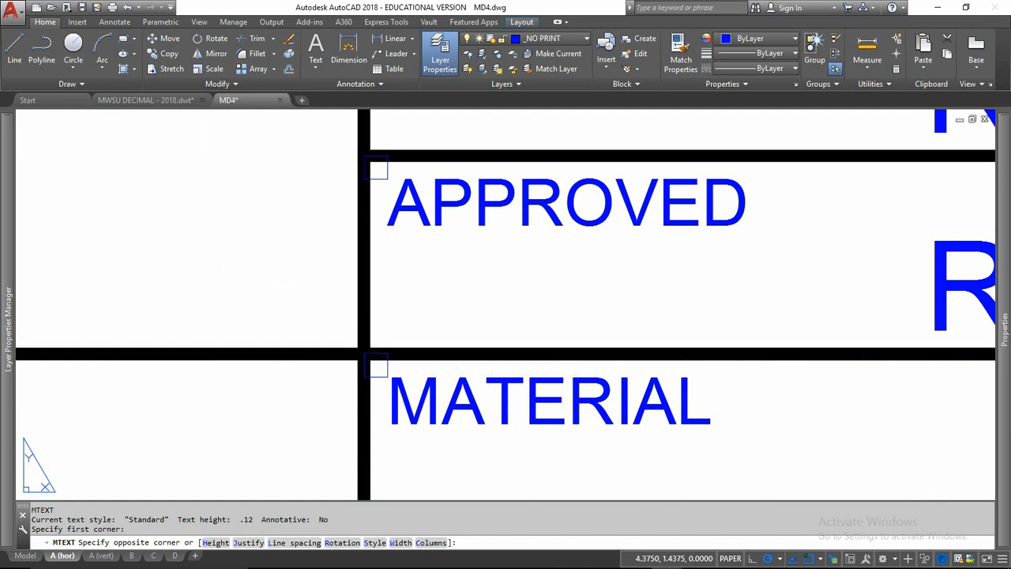
scroll(288, 290, "down", 4)
scroll(289, 291, "down", 5)
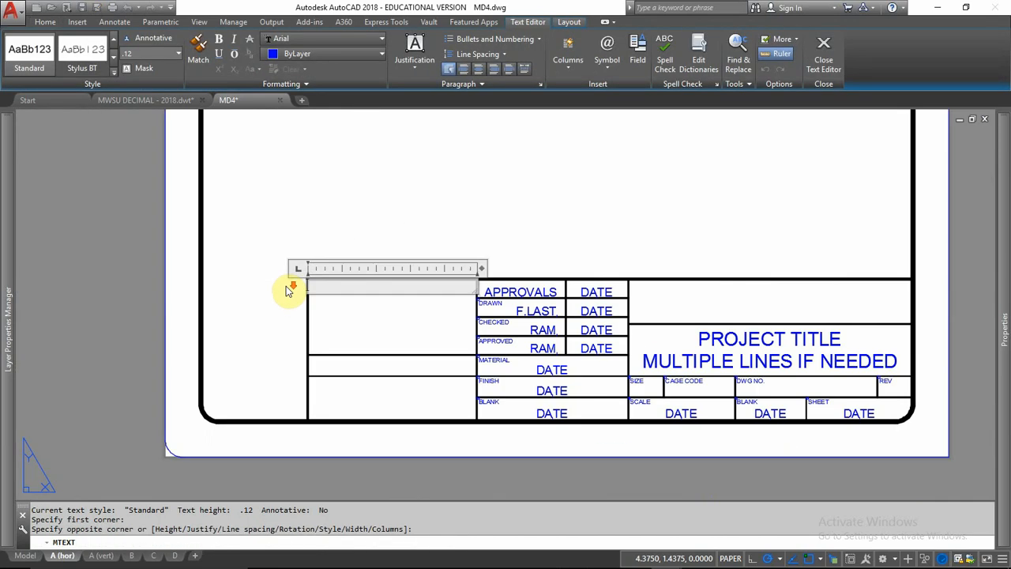
scroll(287, 290, "up", 2)
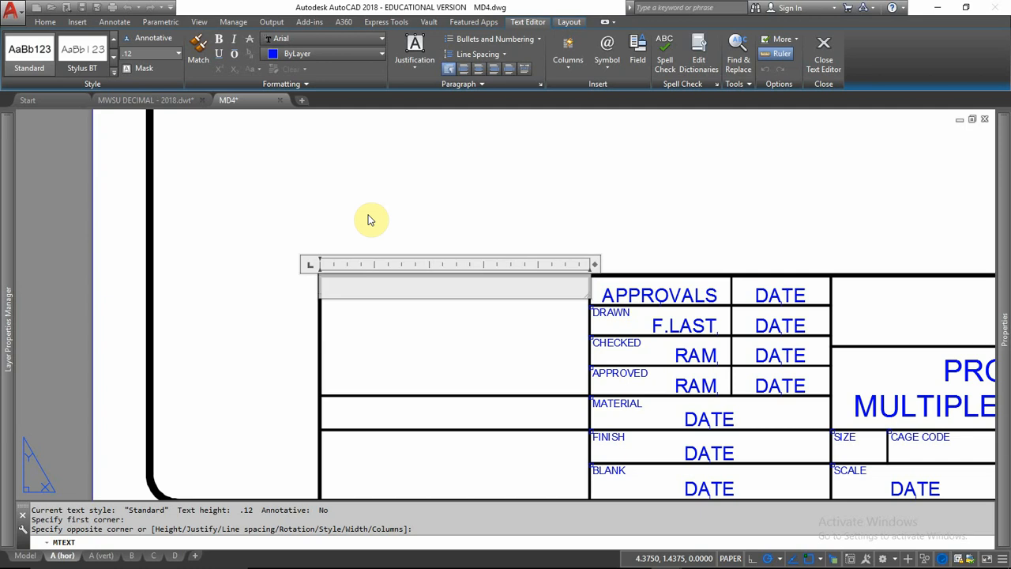
Enter "UNLESS OTHERWISE SPECIFIED DIMENSIONS ARE IN INCHES (IN)" as the opening of the note and start a new line.
type("UNLESS")
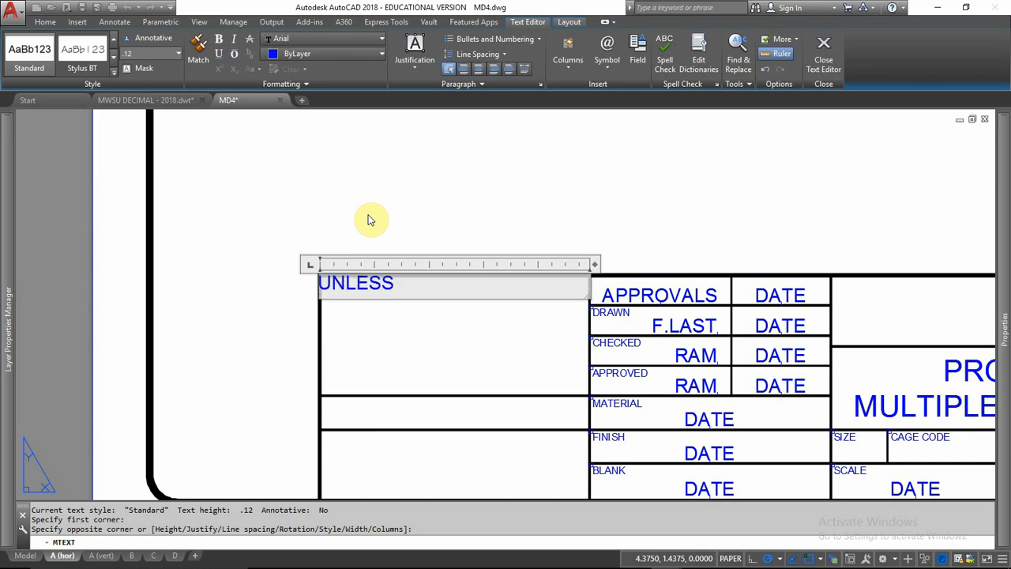
type(" OTHERW")
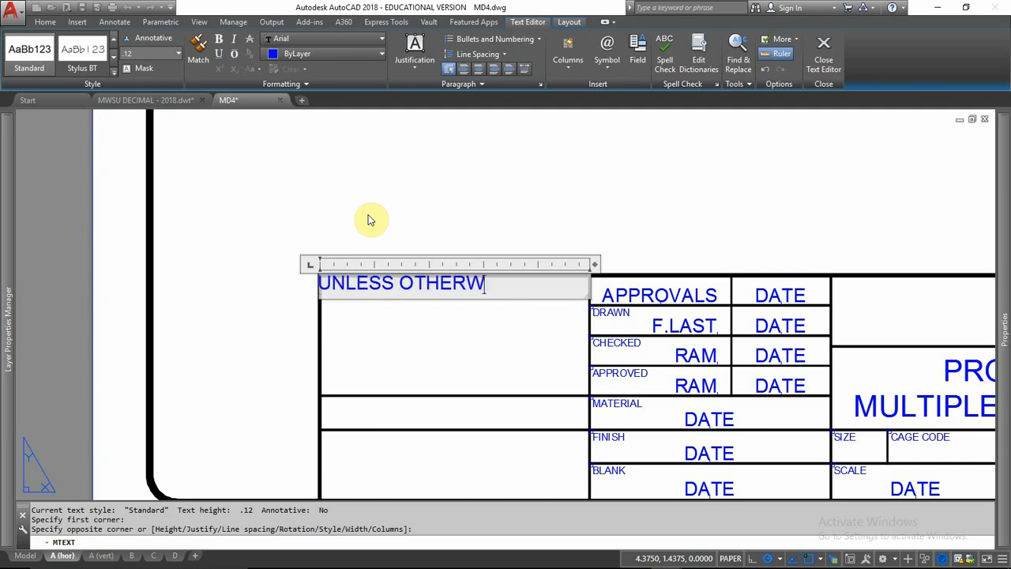
type("ISE SPECIFIE")
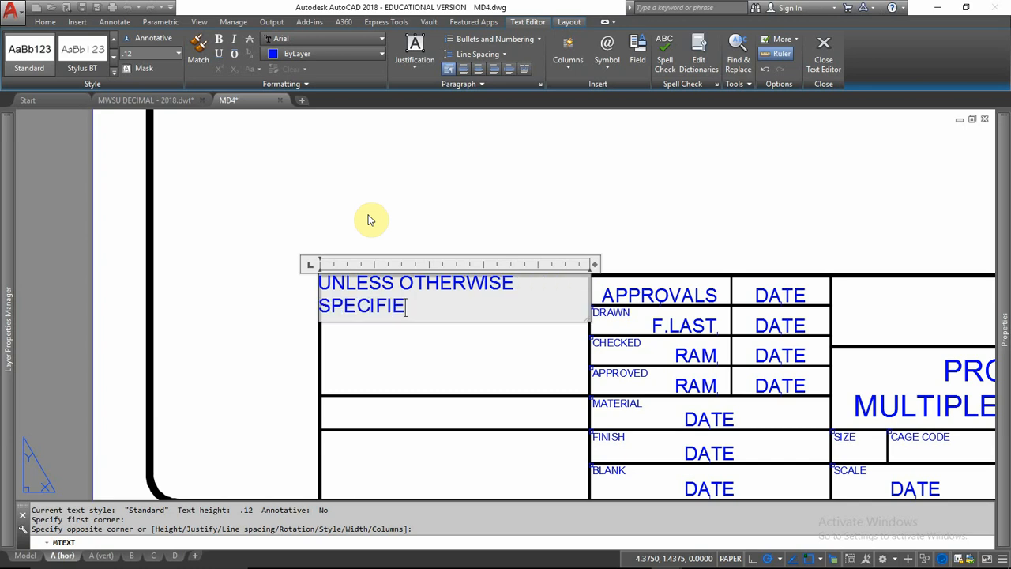
type("D DIMENSIONS ")
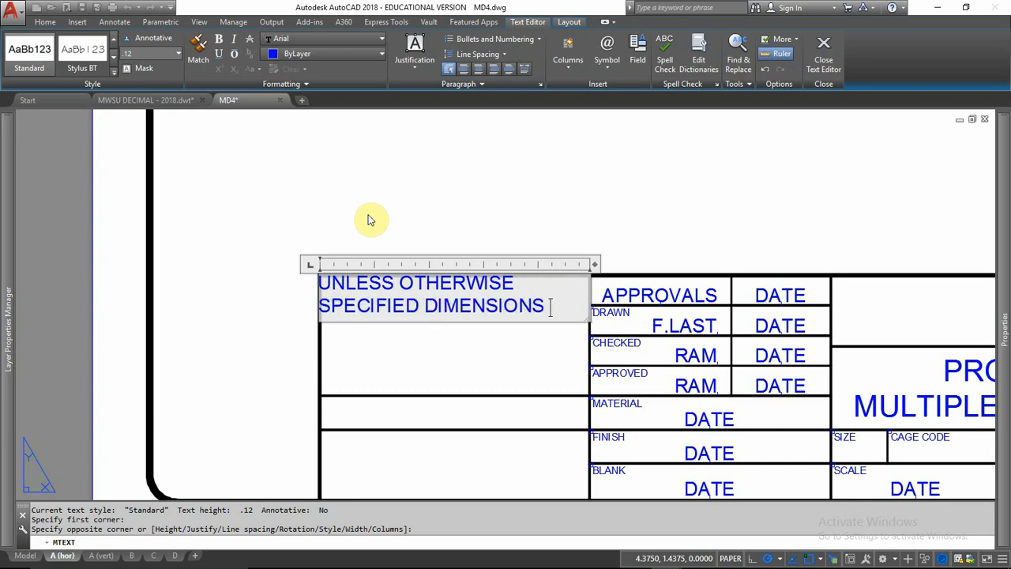
type("ARE IN INCH")
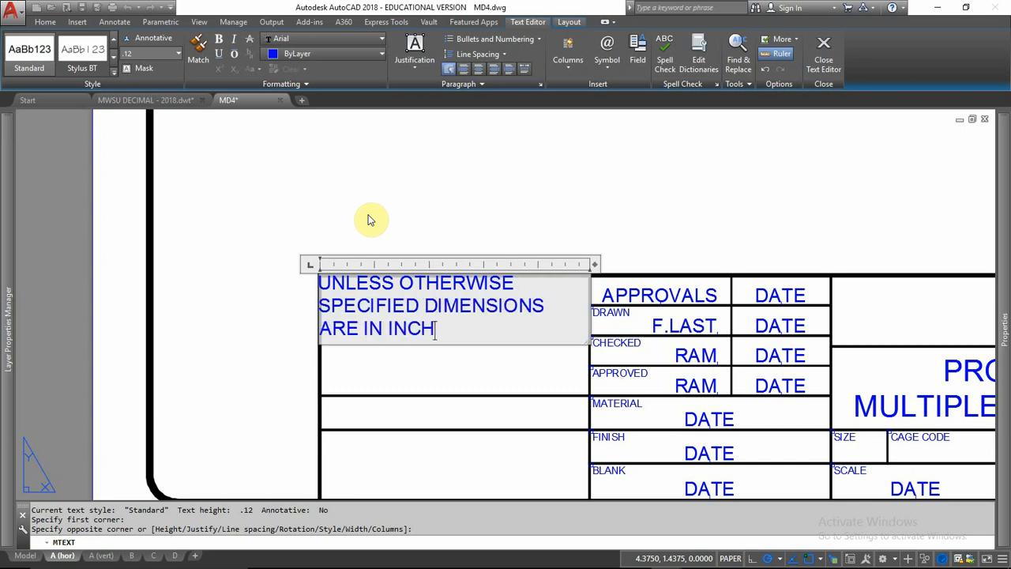
type("ES (IN)")
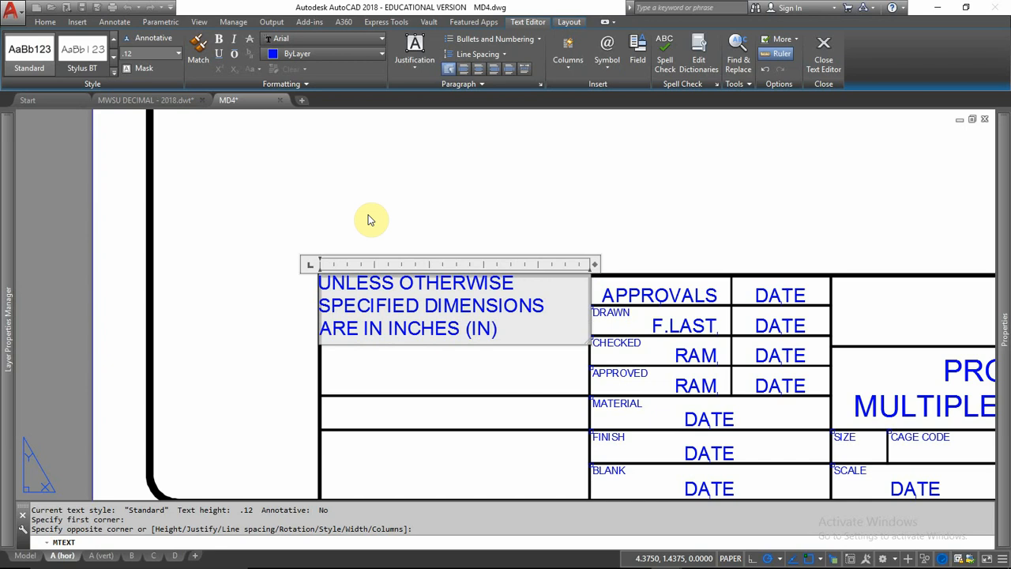
key("Return")
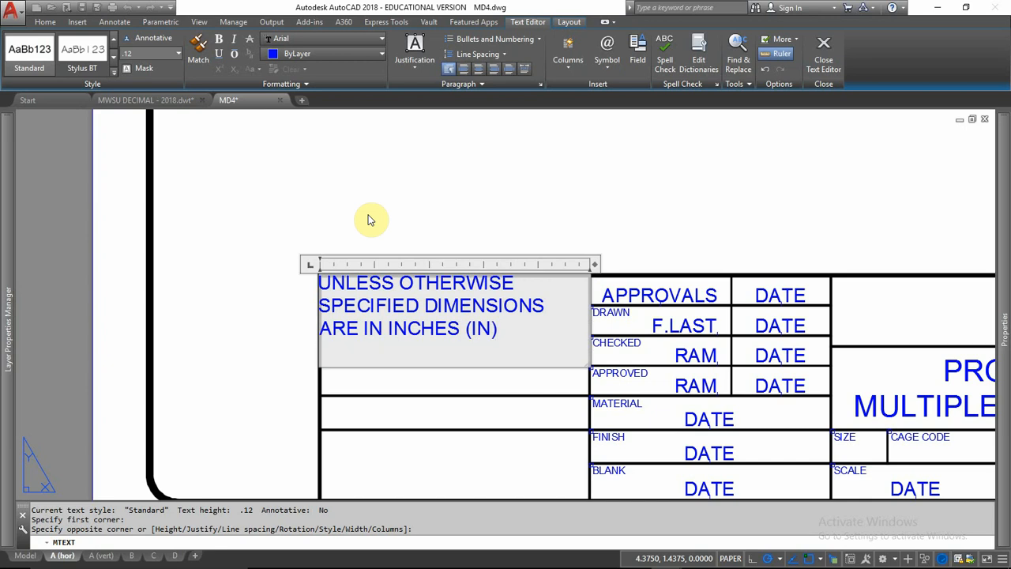
Add "TOLERANCES: 1 PLACE ±.1" to the note, inserting the plus/minus symbol, and end the line.
type("TOLERANCES: ")
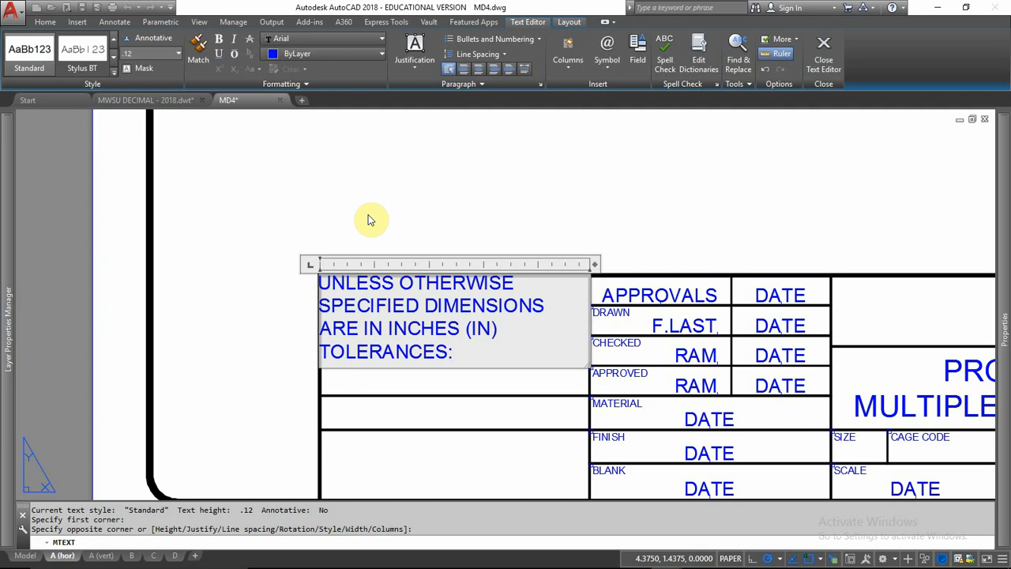
type("  1 PLACE")
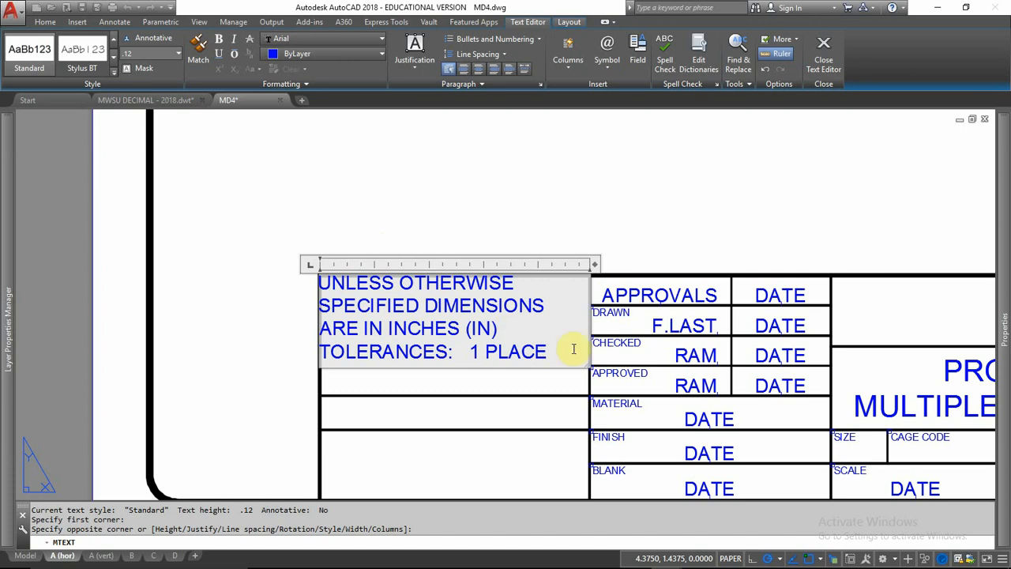
left_click(607, 53)
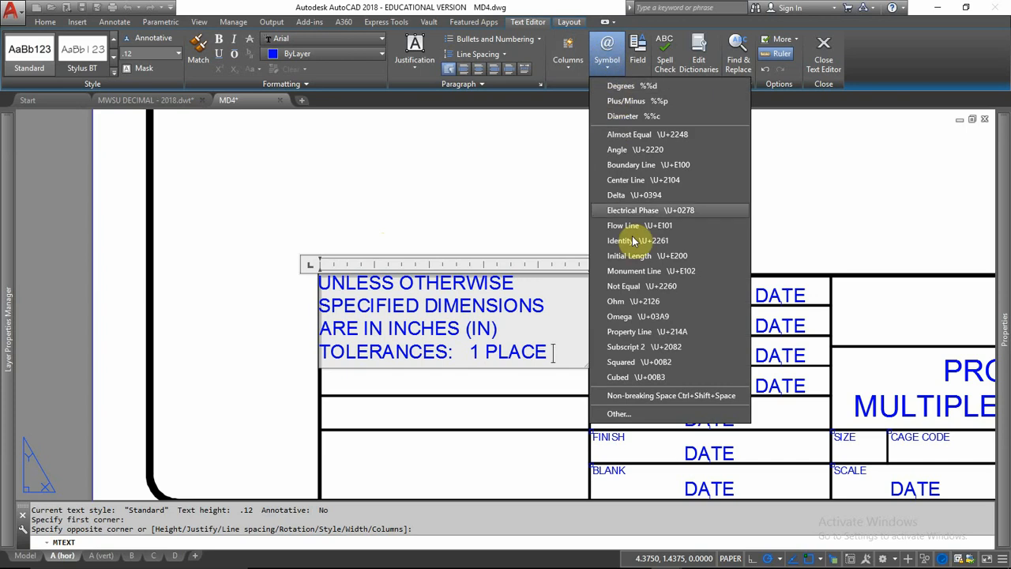
left_click(633, 106)
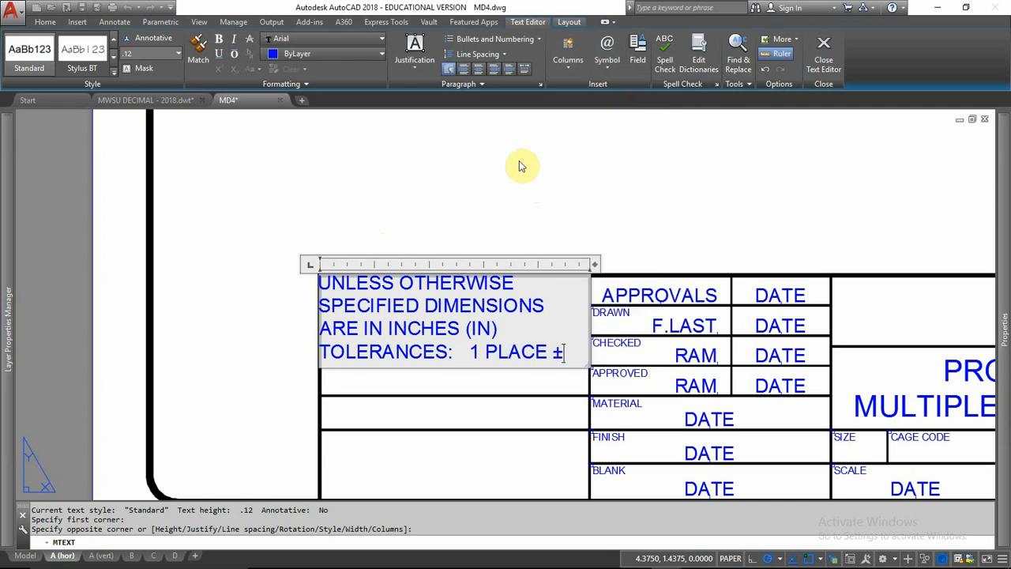
type(".1")
key("Return")
Add the tolerances "2 PLACES ±.01" and "3 PLACES ±.006" to the note and end the line.
type("2 PLACES")
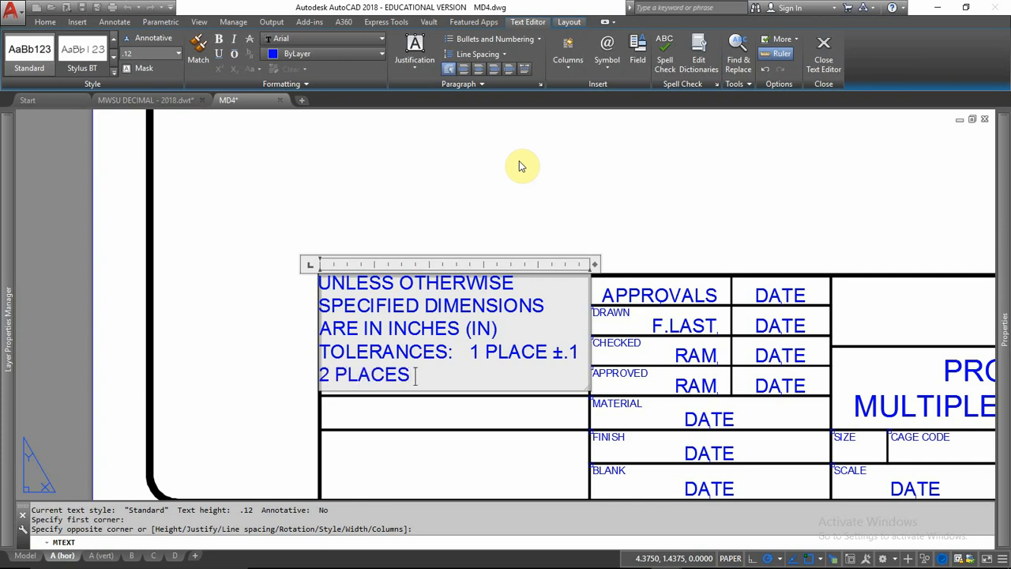
type("%%")
type("p")
type(".01")
type("3 PLACES")
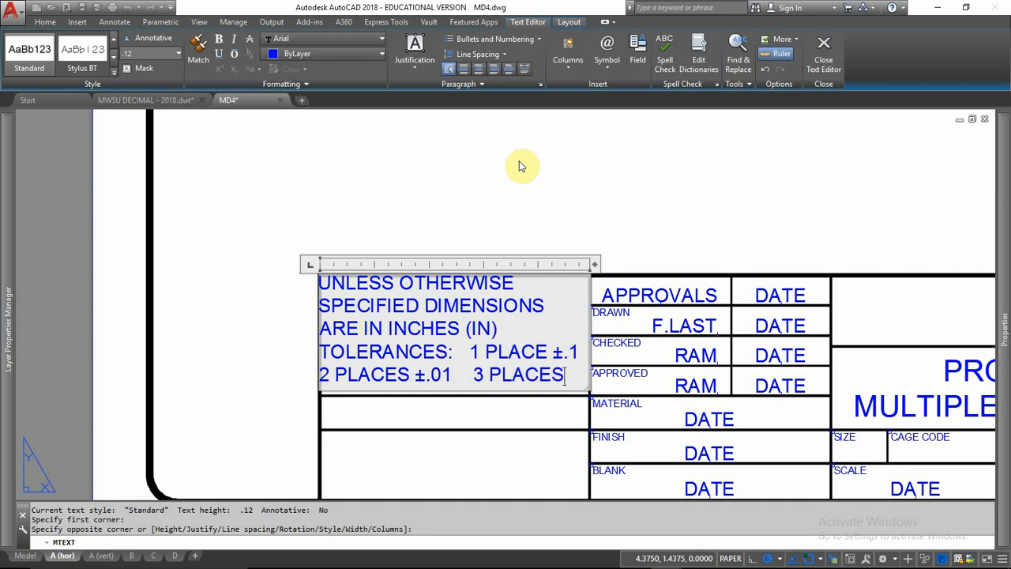
type(" %%")
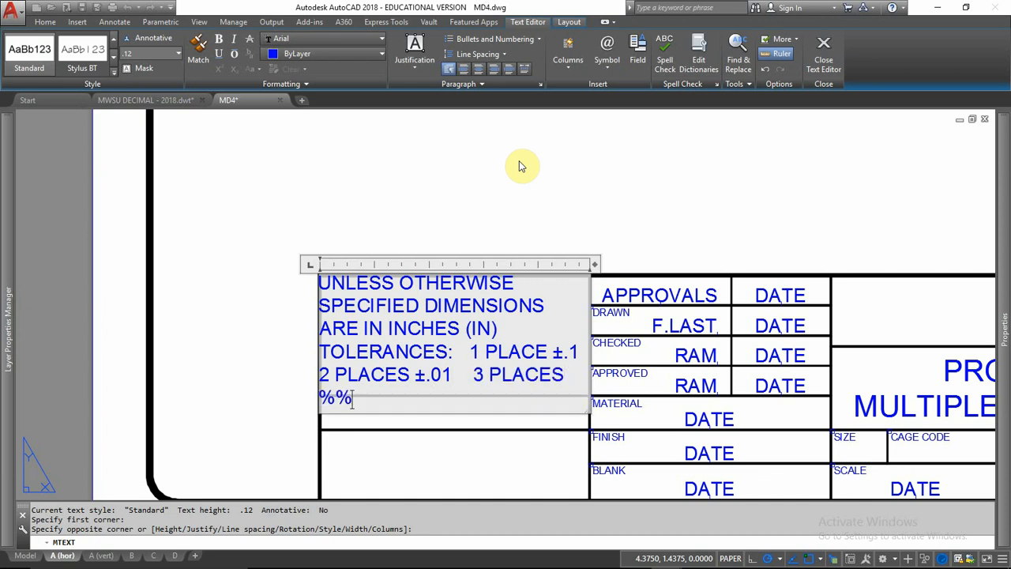
type("p")
type(".006")
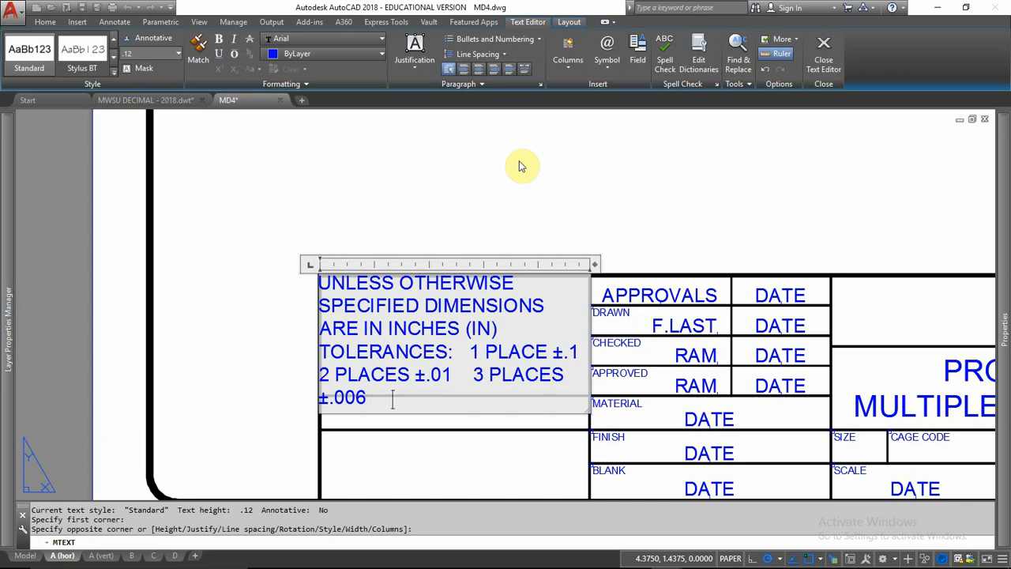
key("Return")
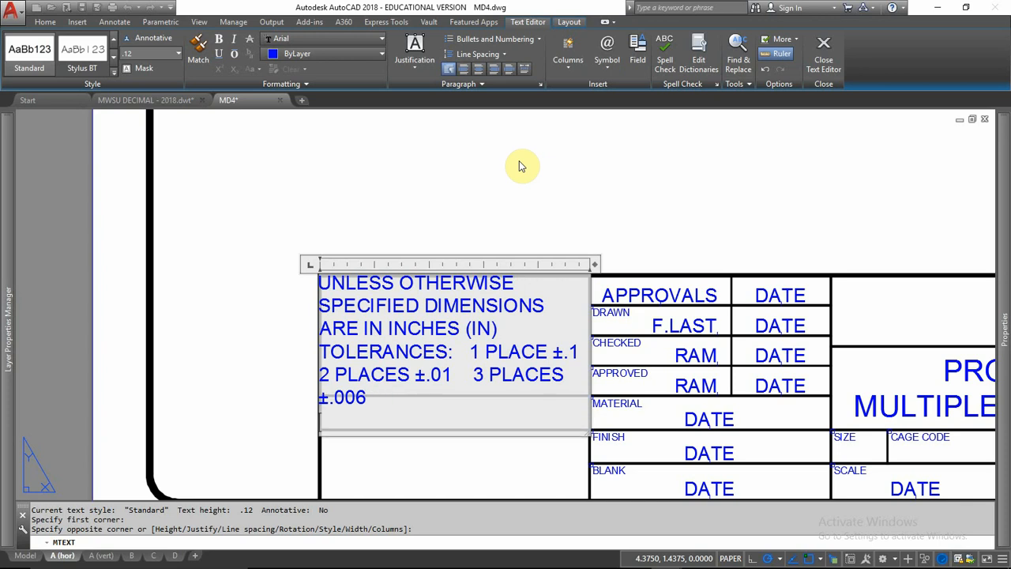
Add the angular tolerance "ANGLES ±.5" on the note's last line.
type("ANGLES")
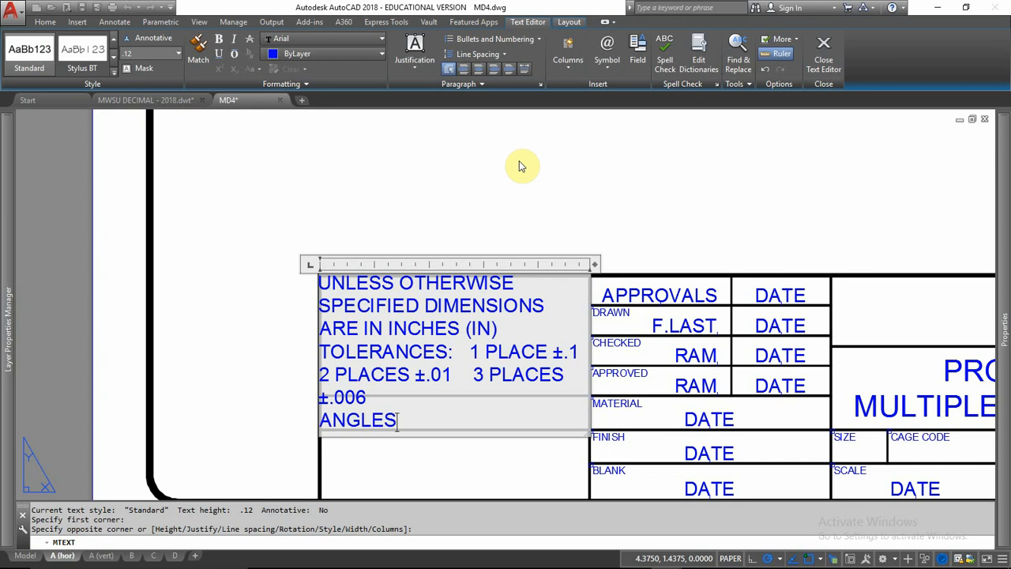
type(" %%p")
type(".5")
Examine the symbols of the AMGDT_IV50 font in the Character Map, then close it.
left_click(608, 50)
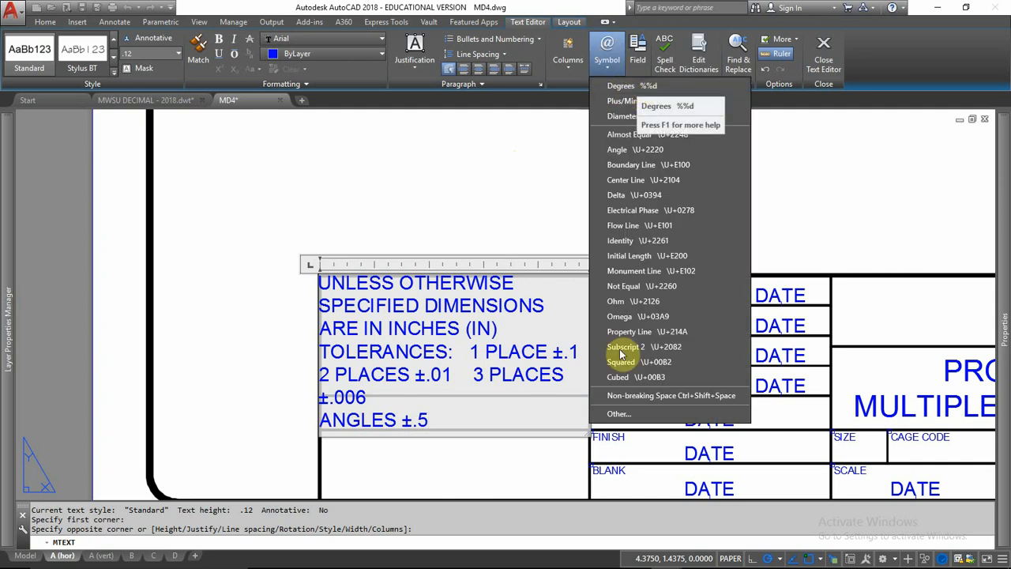
left_click(619, 419)
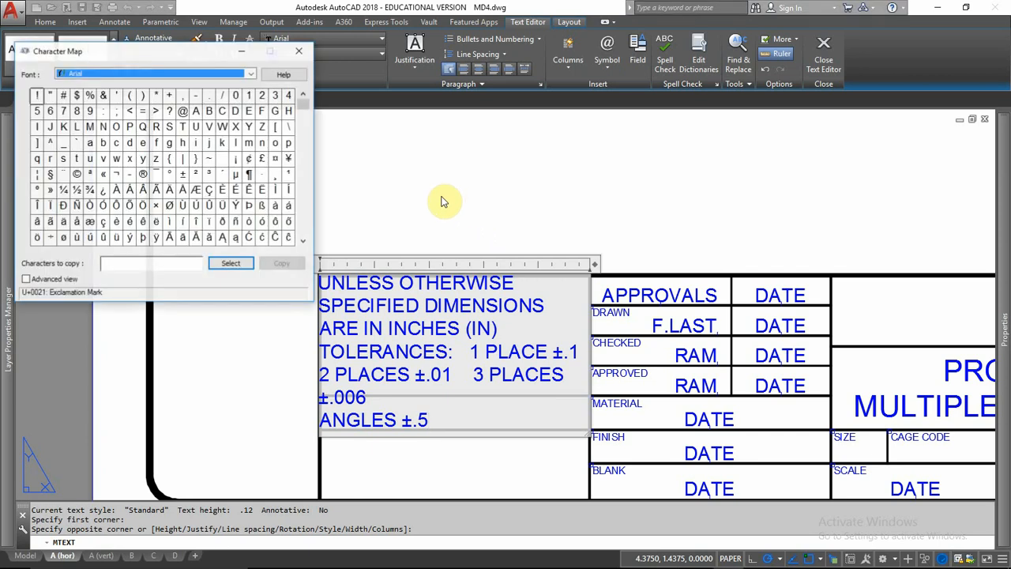
left_click(156, 47)
left_click_drag(269, 94, 470, 128)
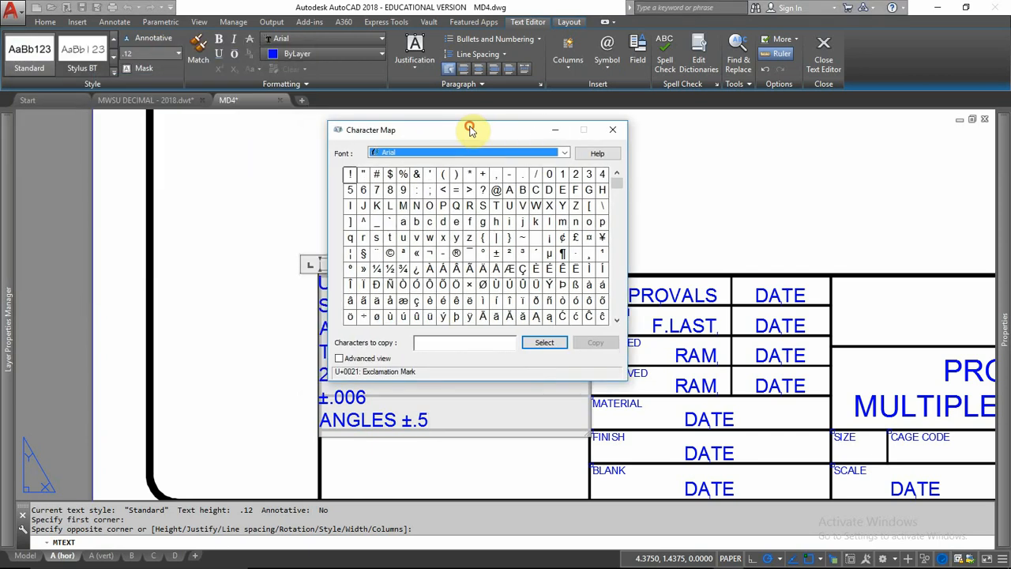
left_click(564, 153)
scroll(471, 282, "up", 3)
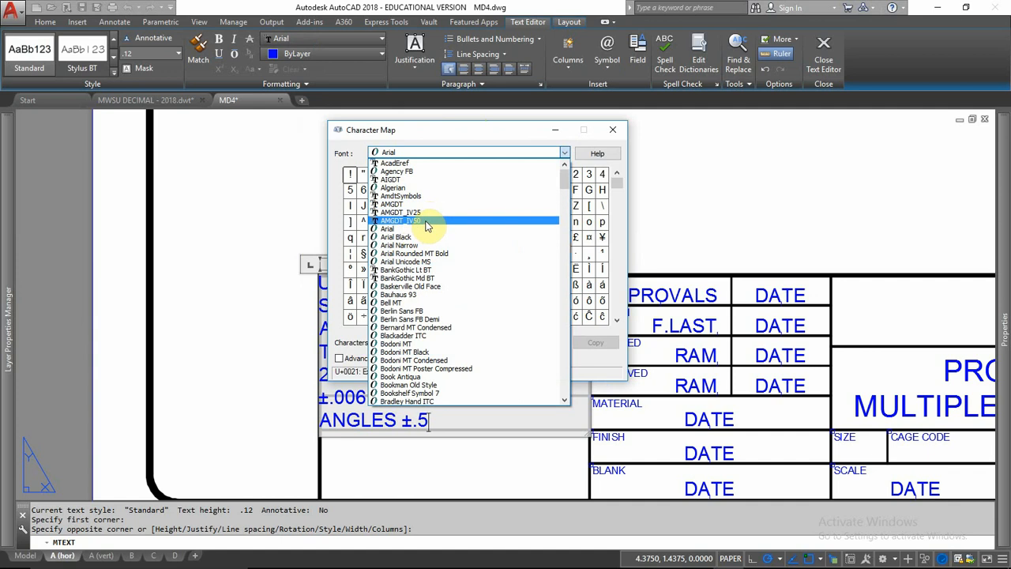
left_click(427, 226)
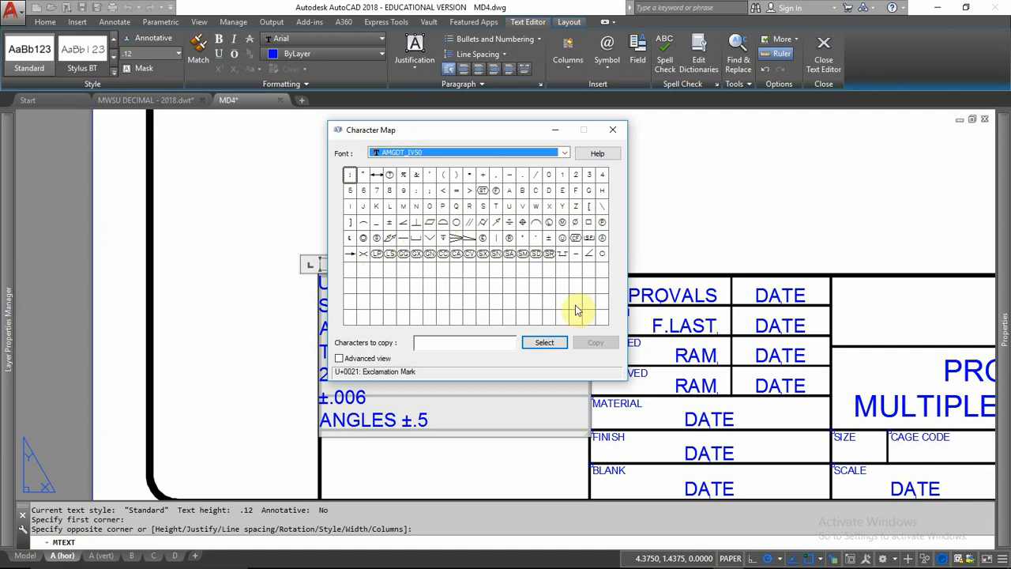
left_click(614, 131)
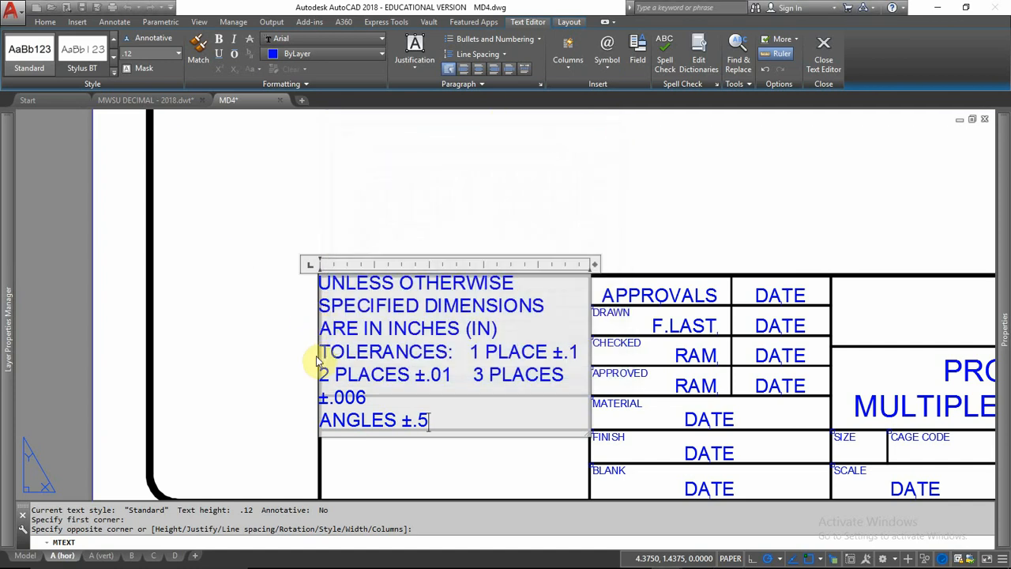
Complete the angle tolerance with a degree symbol and "(30')", and finish the note.
left_click(607, 49)
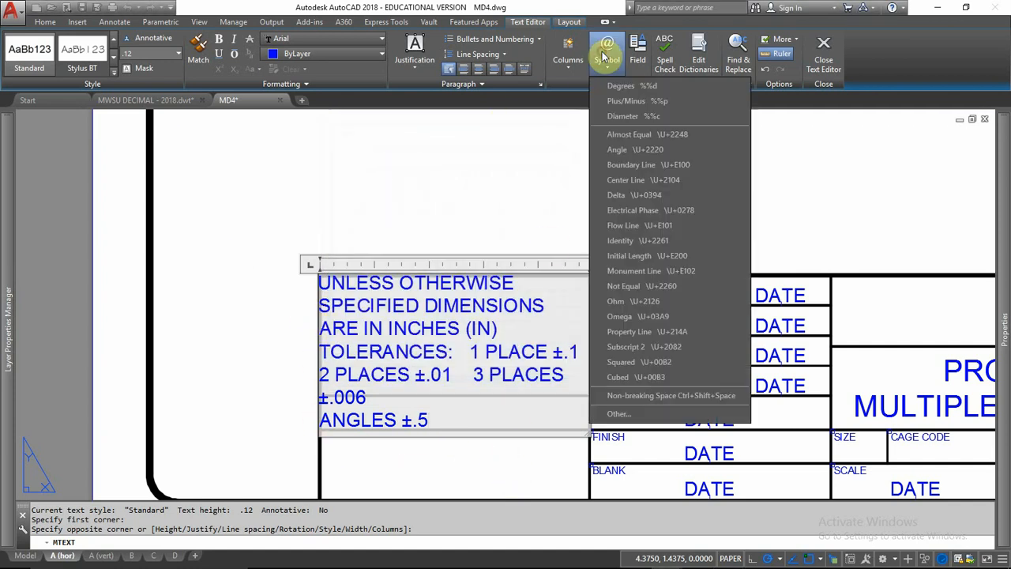
left_click(657, 89)
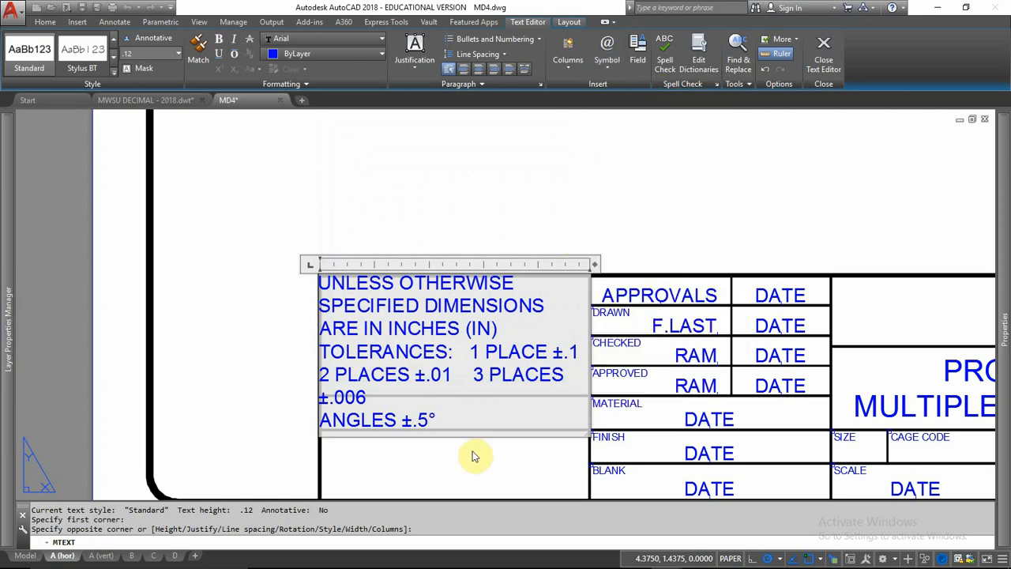
type("(30')")
left_click(474, 457)
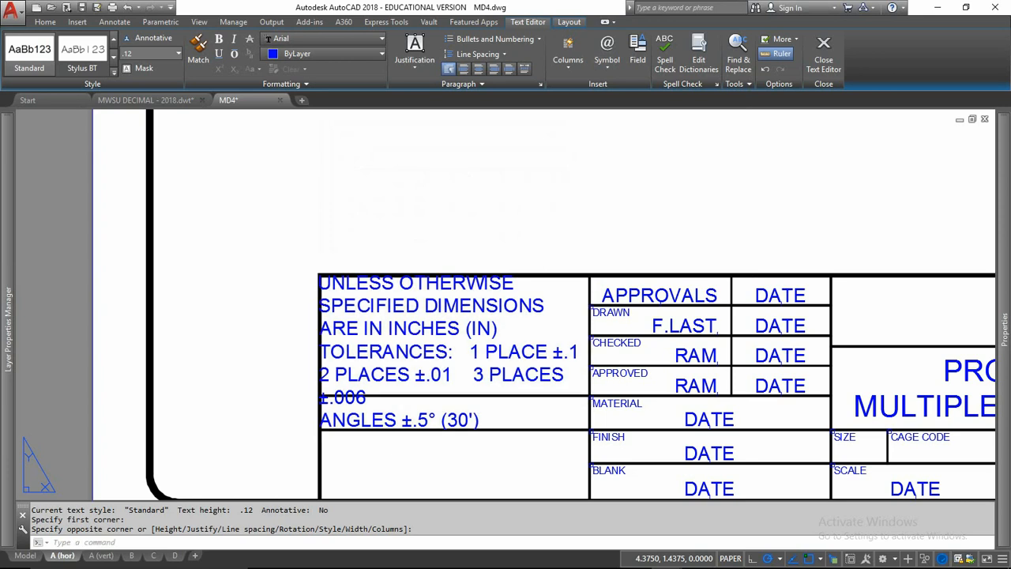
Set the justification of the entire tolerance note to Middle Center.
left_click(504, 352)
double_click(504, 351)
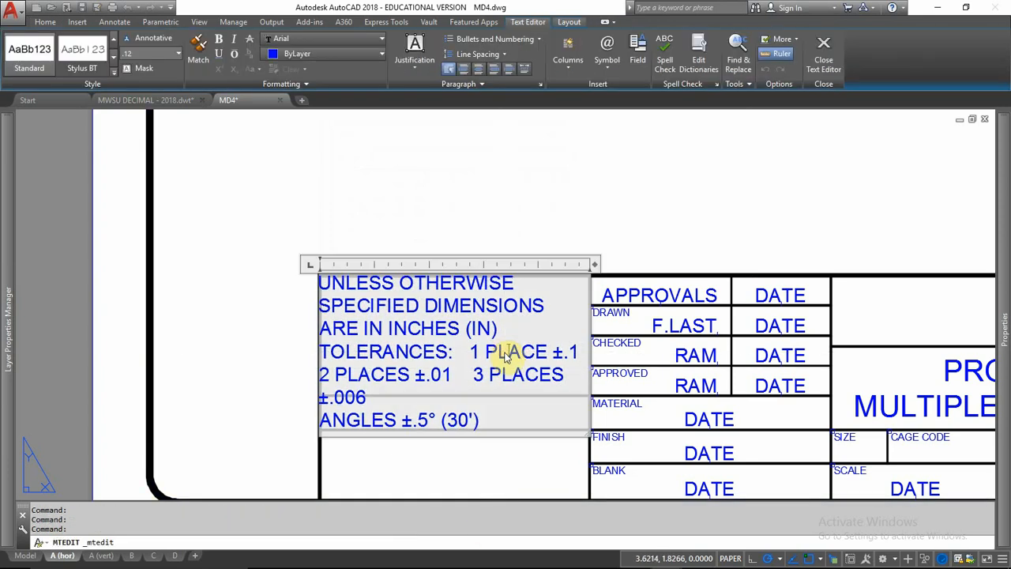
left_click_drag(514, 422, 334, 286)
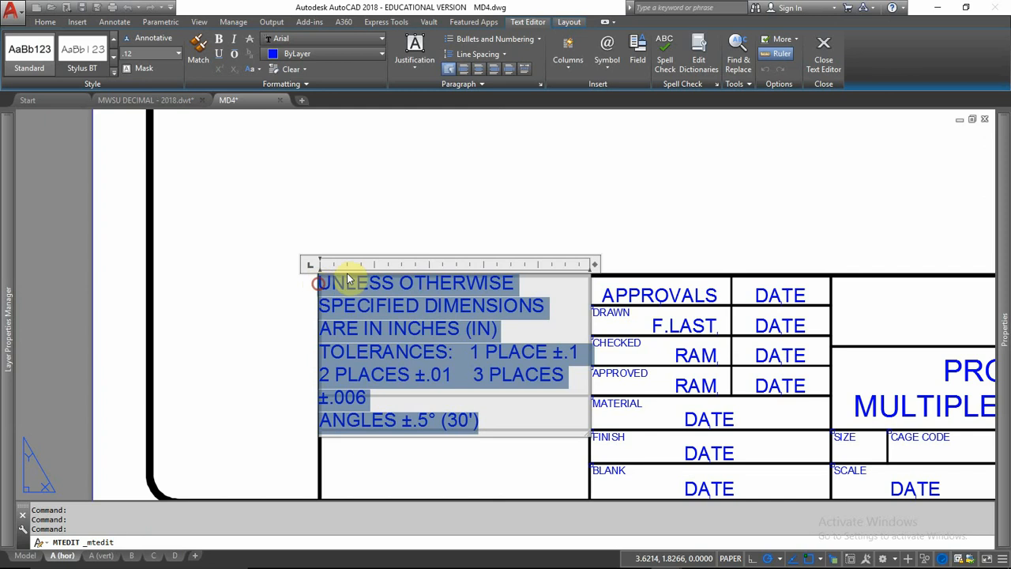
left_click(416, 61)
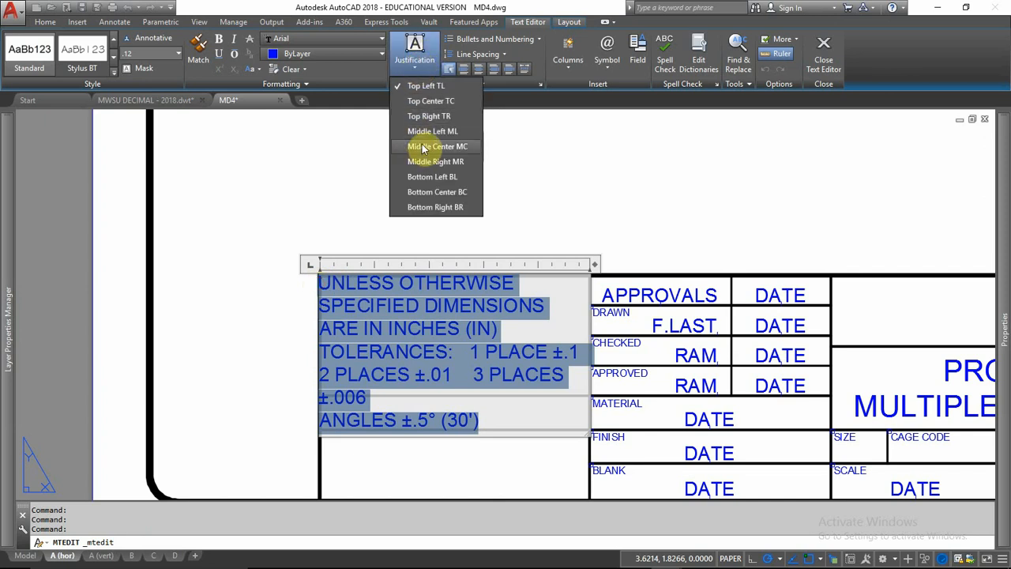
left_click(418, 146)
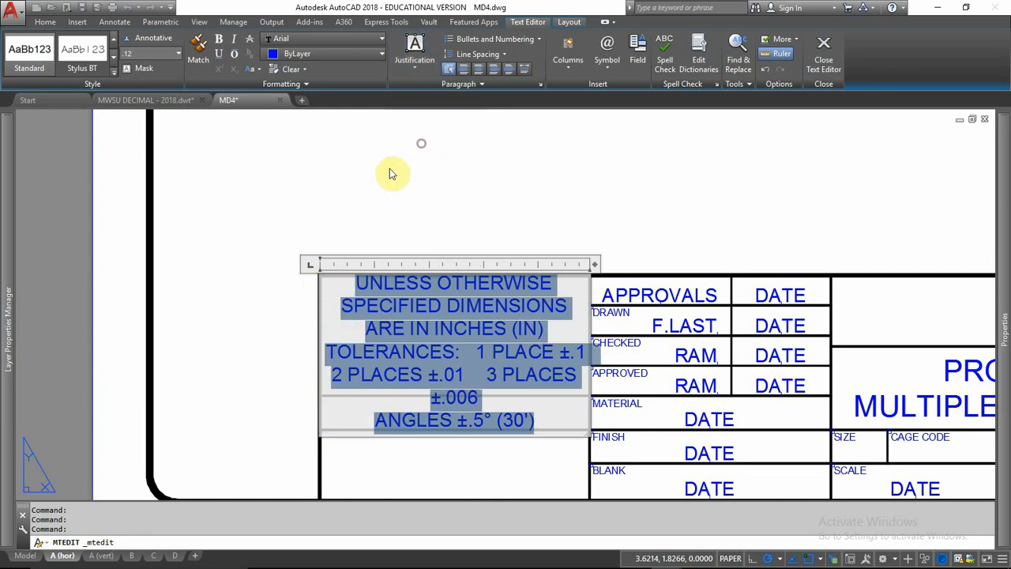
left_click(474, 473)
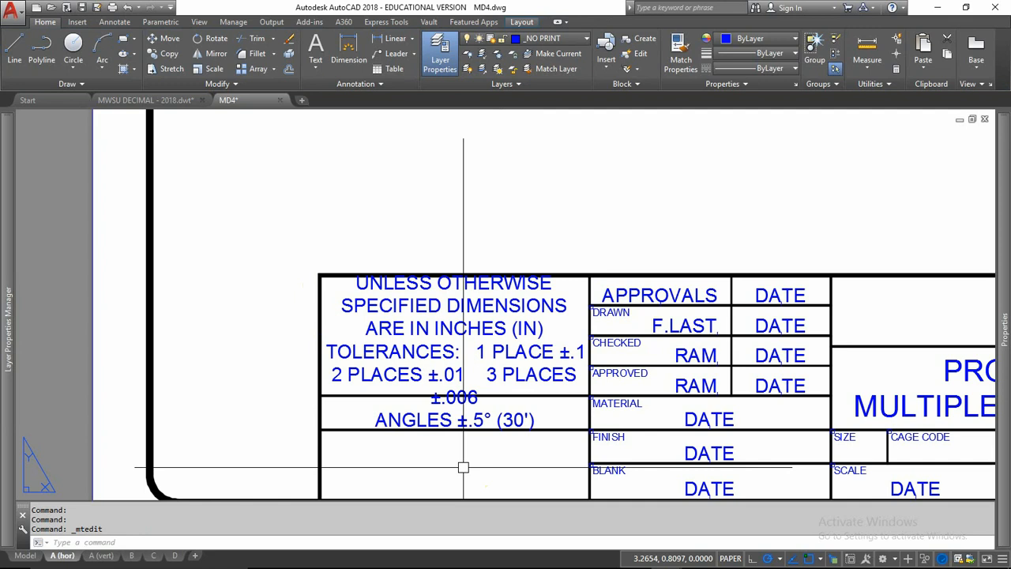
Set the text height of the whole tolerance note to .1 and finish editing it.
double_click(474, 378)
left_click(540, 422)
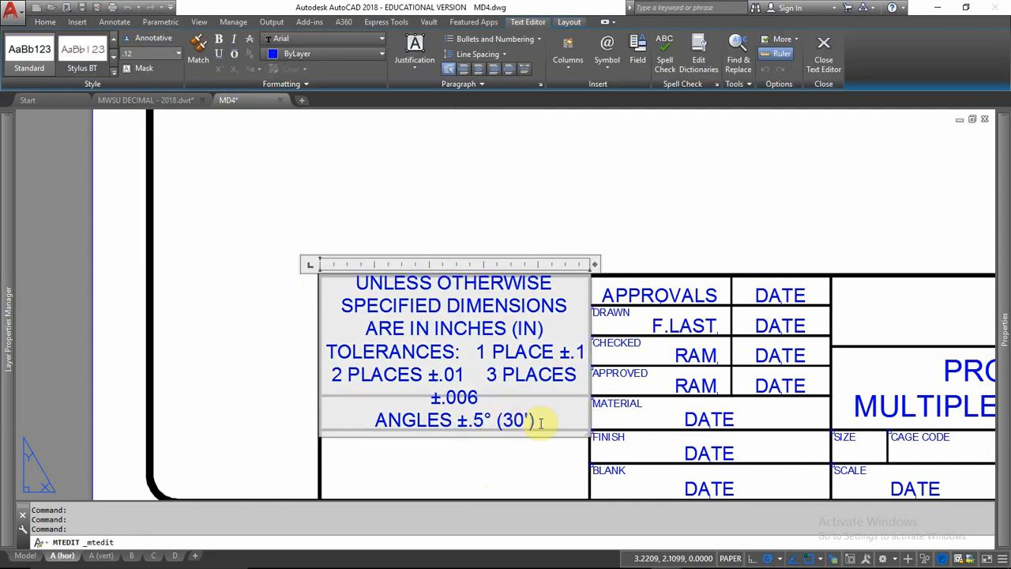
key("ctrl+a")
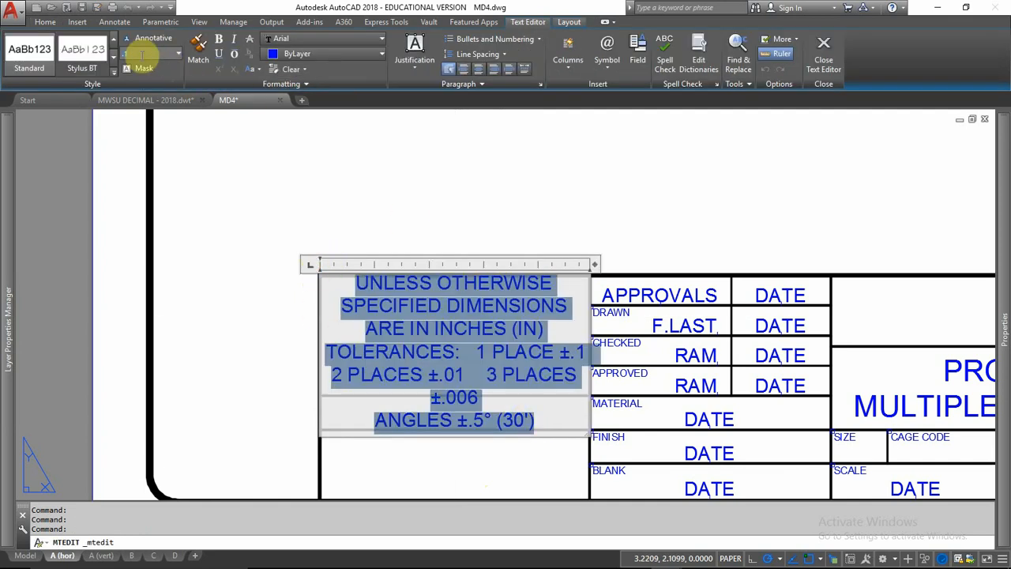
key("Return")
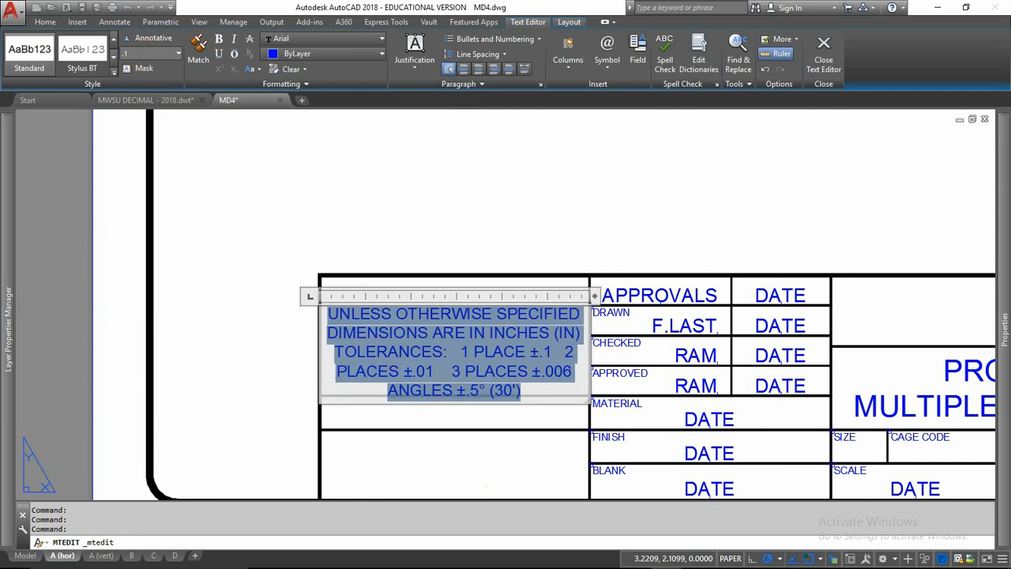
left_click(364, 217)
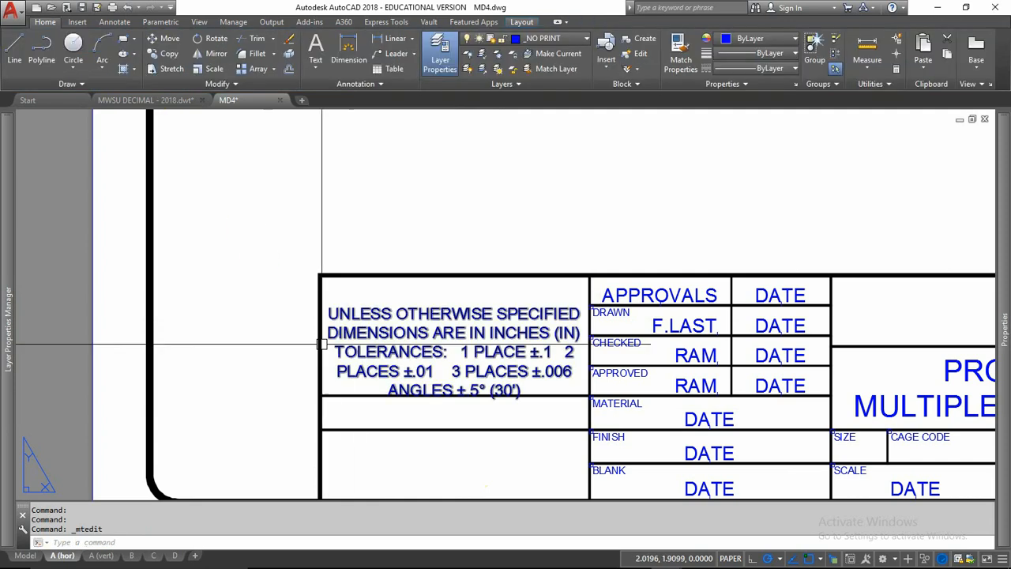
left_click(424, 357)
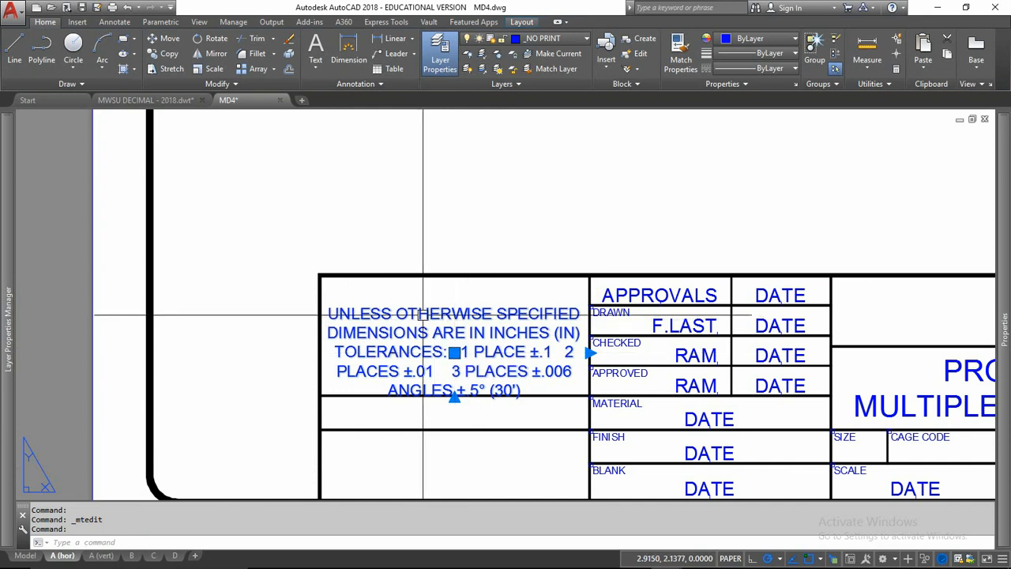
left_click(274, 289)
key("Escape")
key("Escape")
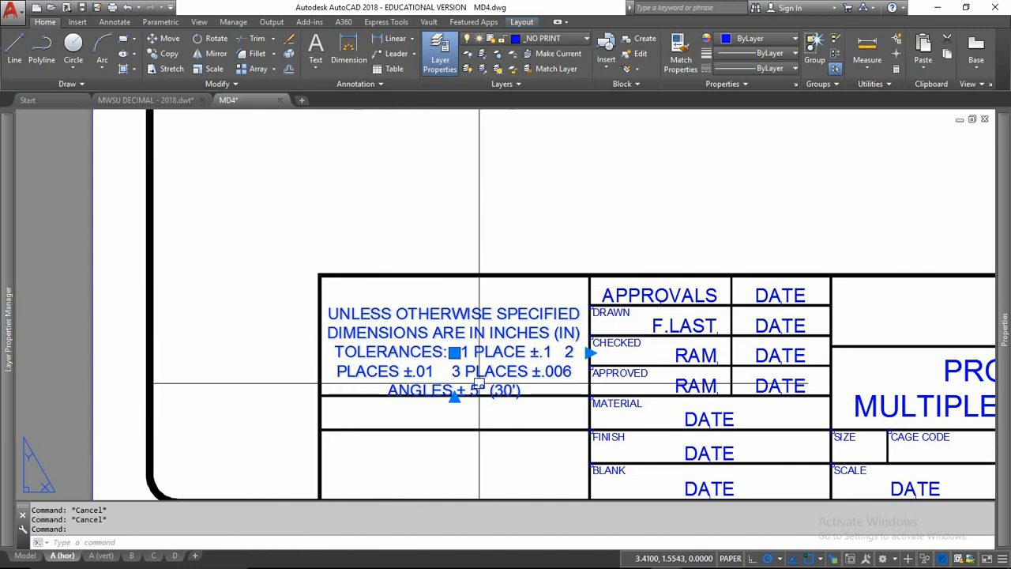
left_click(684, 301)
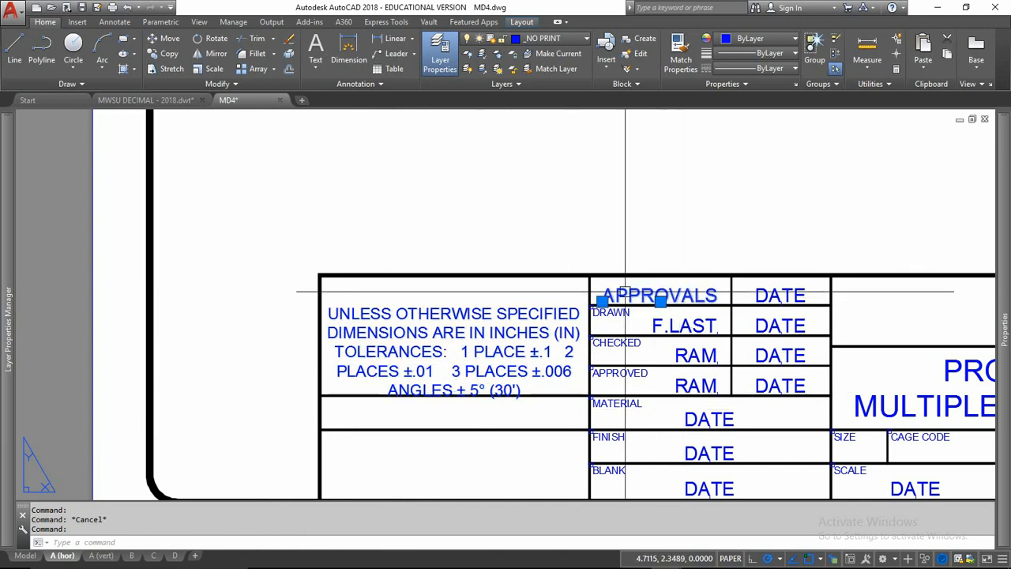
key("Escape")
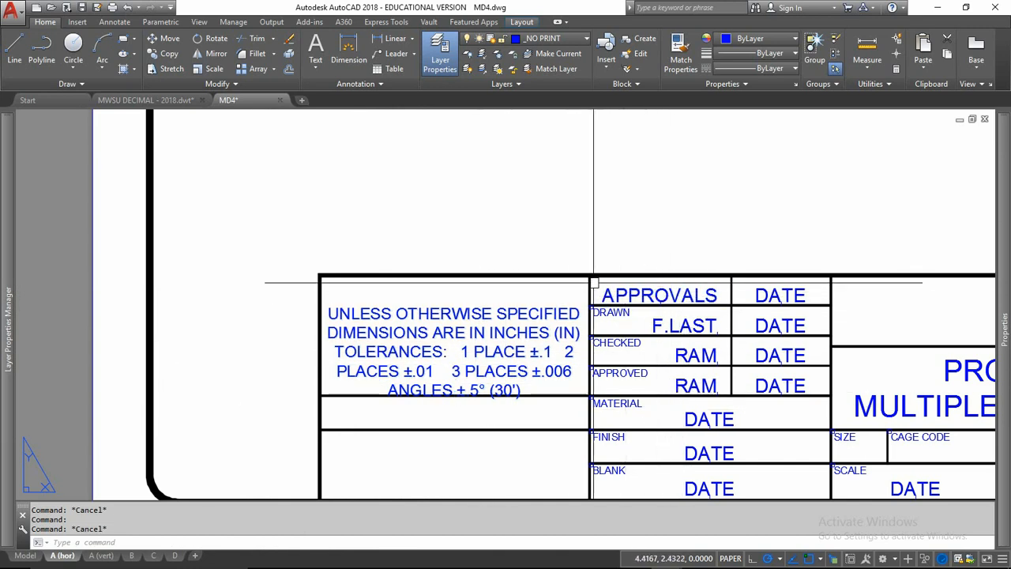
left_click(591, 290)
key("Escape")
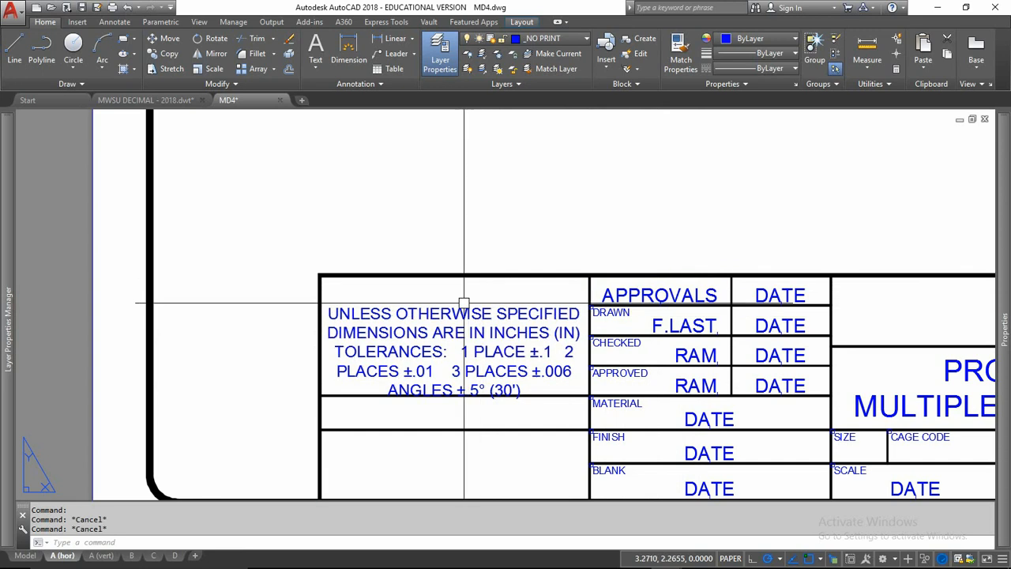
Move the tolerance note out of its cell to the empty area above the title block.
left_click(464, 340)
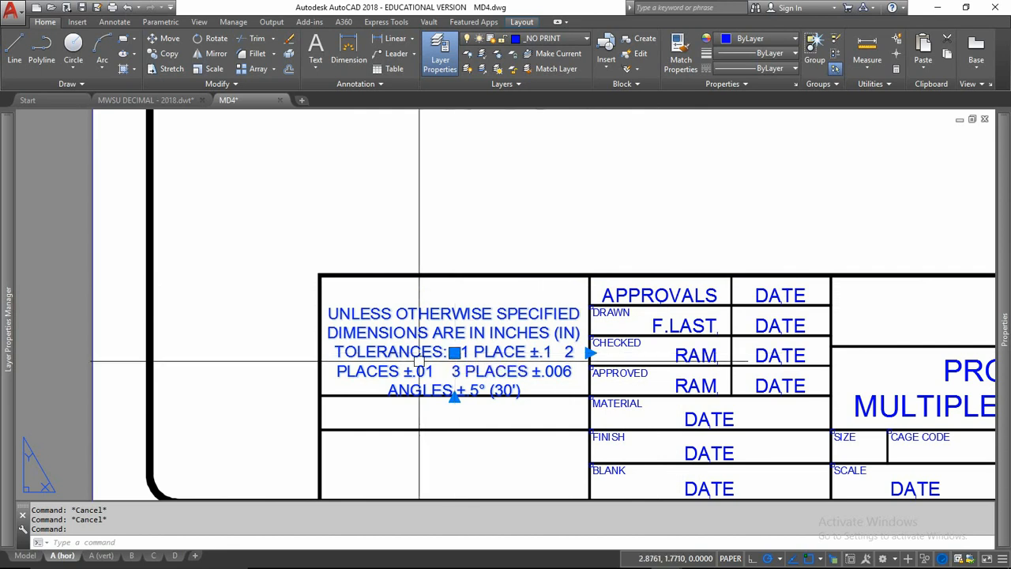
left_click(455, 353)
left_click(533, 198)
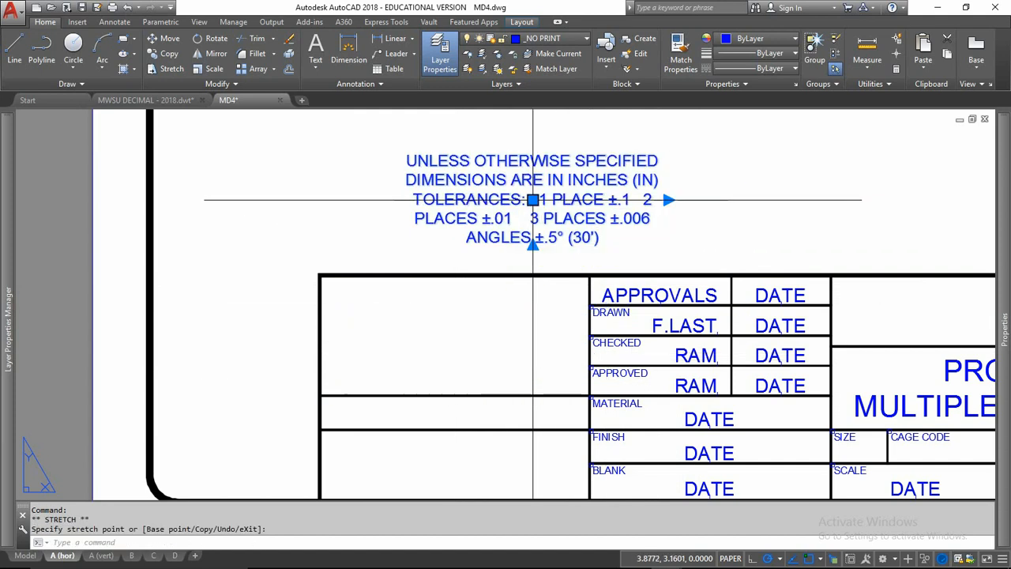
key("Escape")
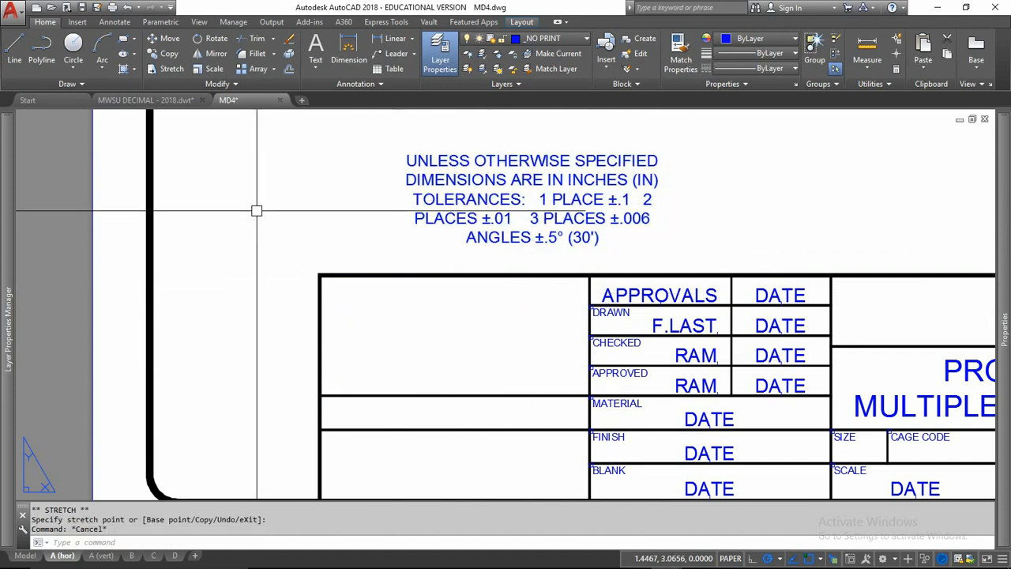
Draw a vertical construction line between the midpoints of the empty note cell's lower and upper edges.
left_click(16, 55)
left_click(454, 395)
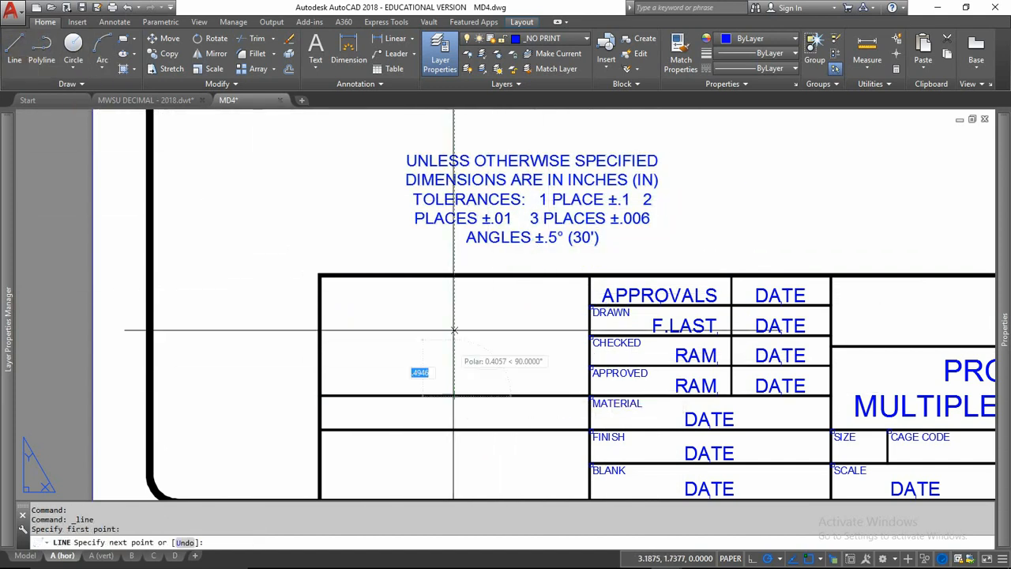
left_click(454, 277)
key("Escape")
Move the tolerance note by its middle grip onto the midpoint of the construction line.
left_click(542, 200)
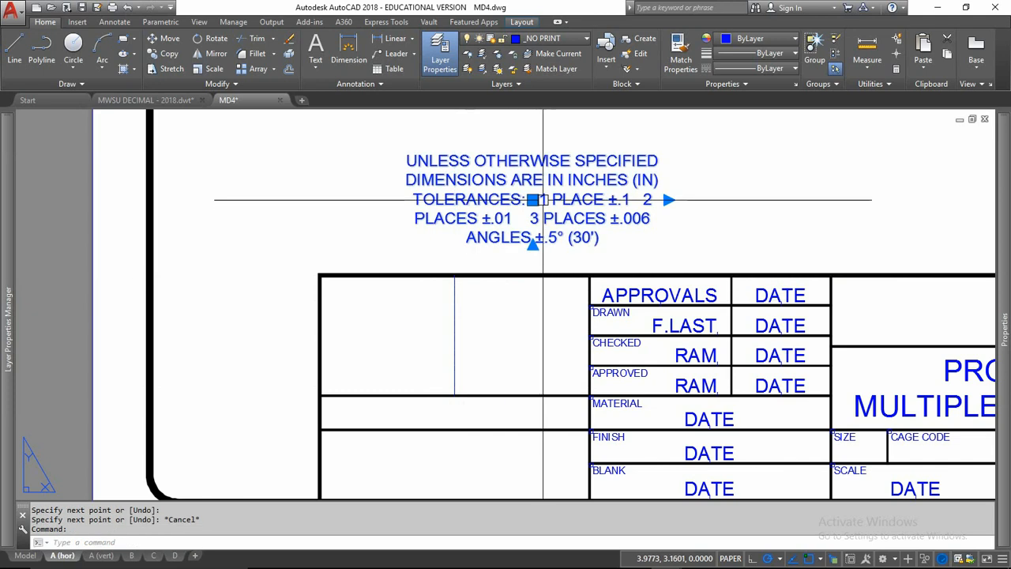
left_click(533, 200)
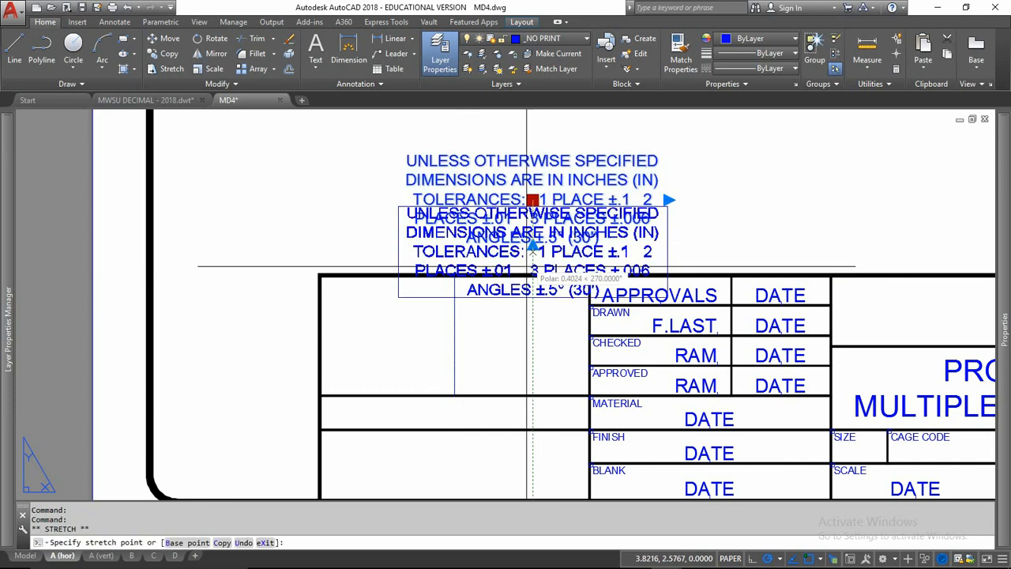
left_click(454, 335)
key("Escape")
key("Escape")
key("Escape")
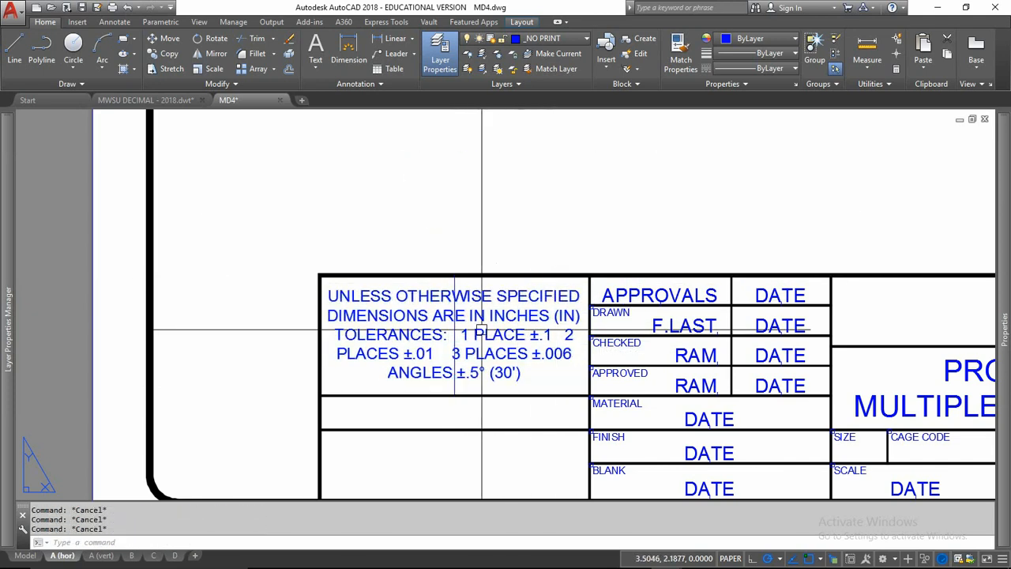
Erase the vertical construction line behind the tolerance note.
left_click(454, 334)
type("e")
key("Return")
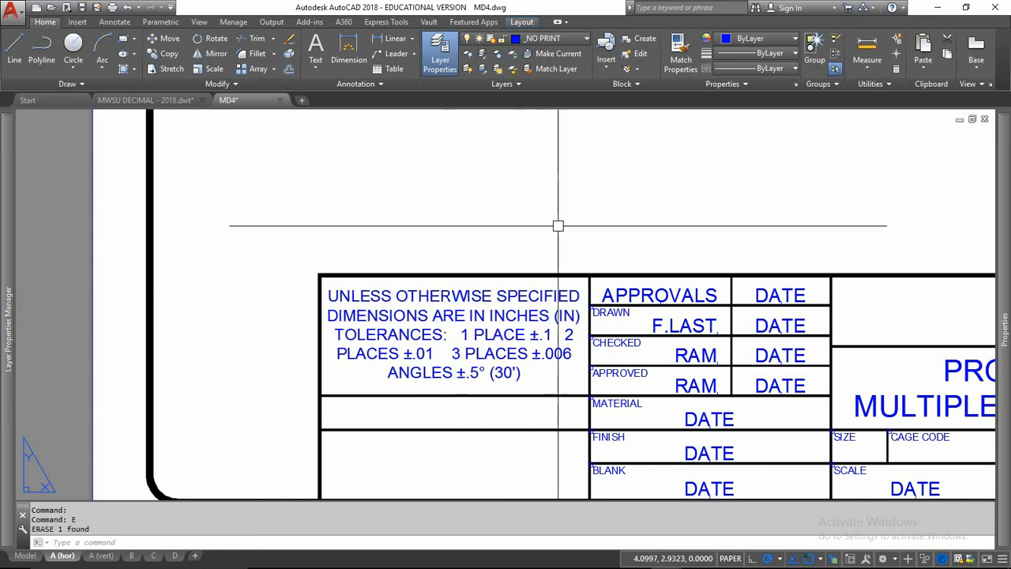
Move the tolerance note to the z- TEXT layer and clear the selection.
left_click(508, 315)
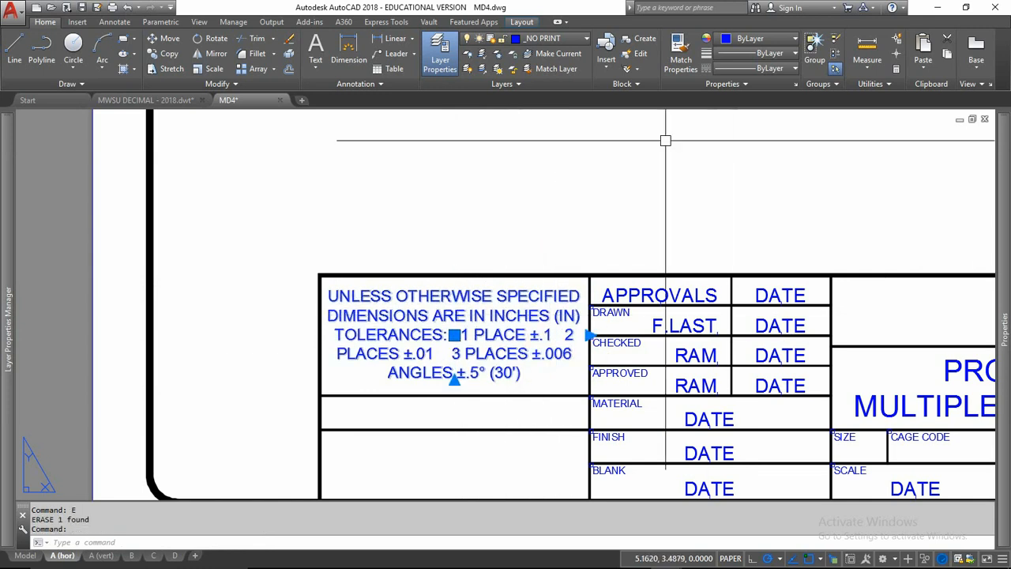
left_click(553, 38)
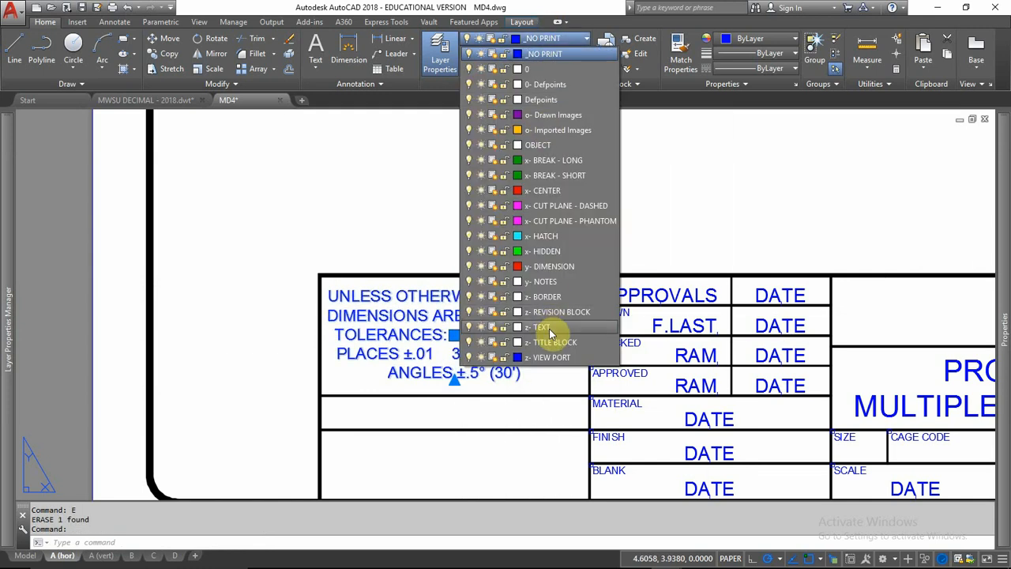
left_click(549, 330)
key("Escape")
key("Escape")
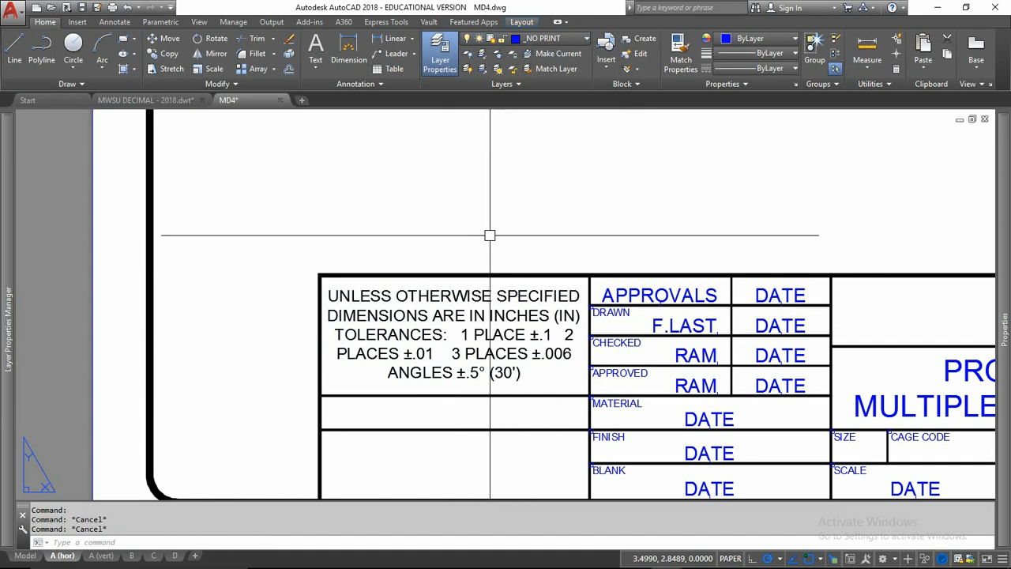
Draw a vertical construction line between the edge midpoints of the narrow cell below the tolerance note.
middle_click_drag(745, 338, 729, 274)
scroll(414, 345, "up", 2)
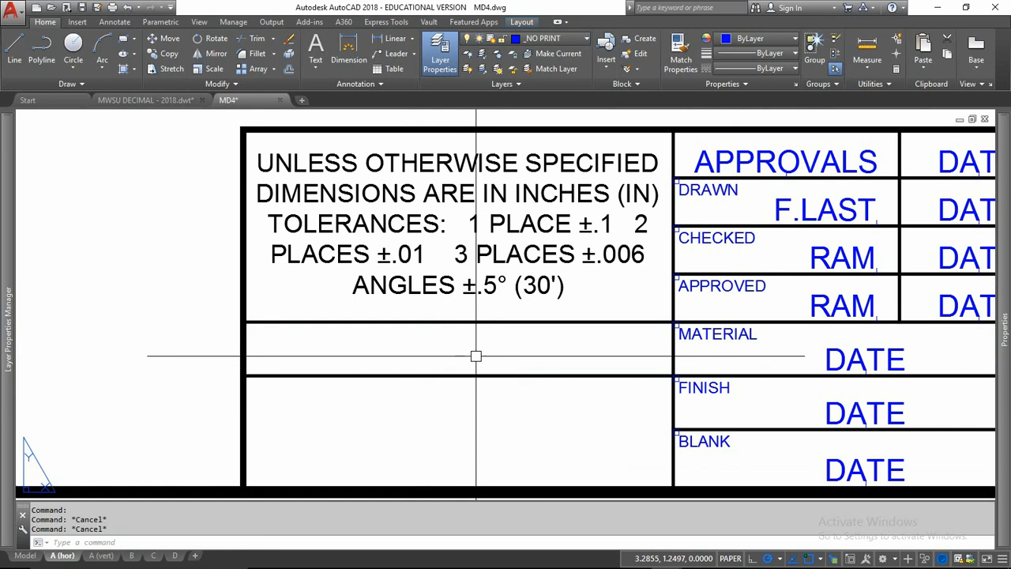
left_click(14, 48)
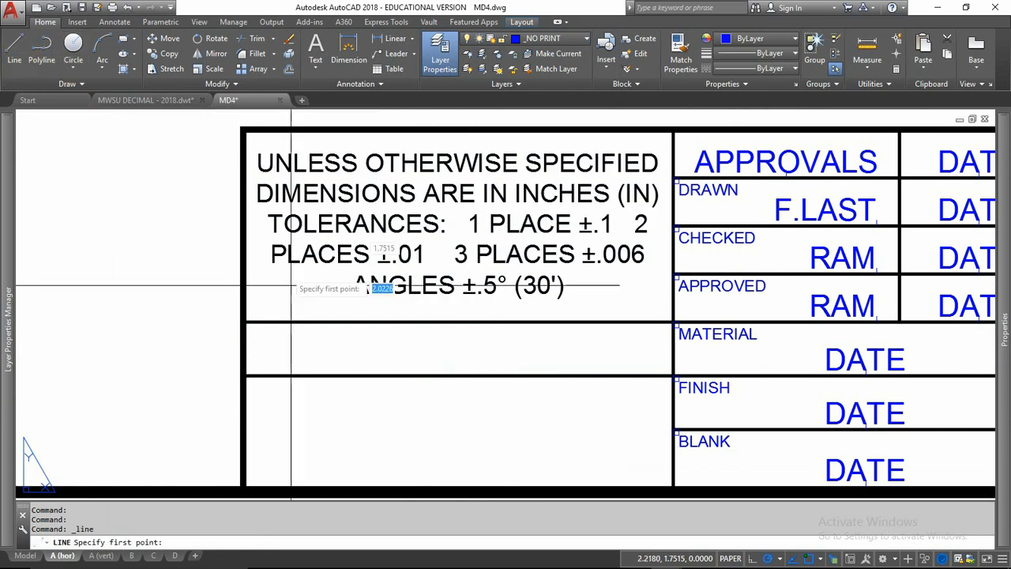
left_click(459, 375)
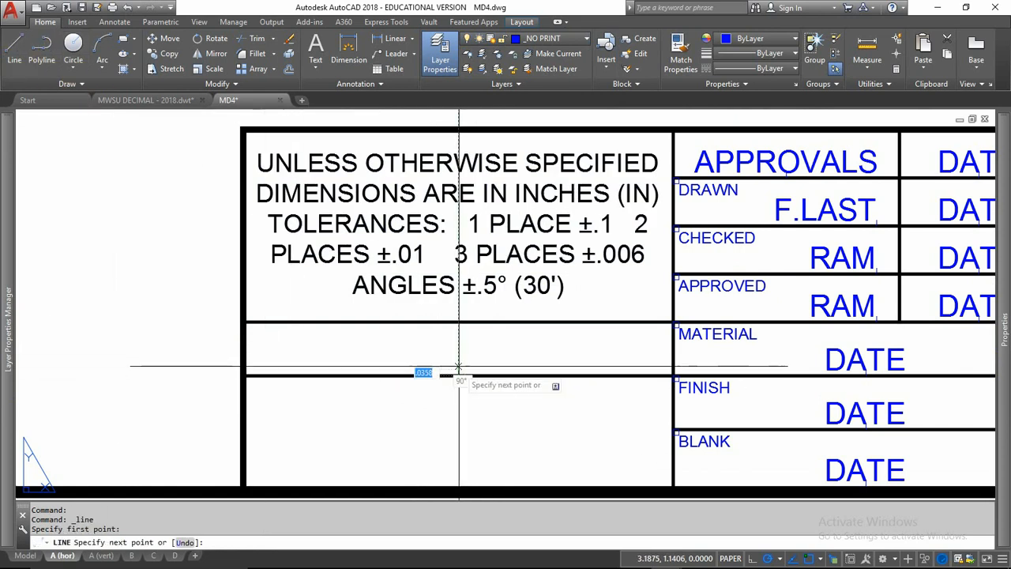
left_click(460, 322)
key("Escape")
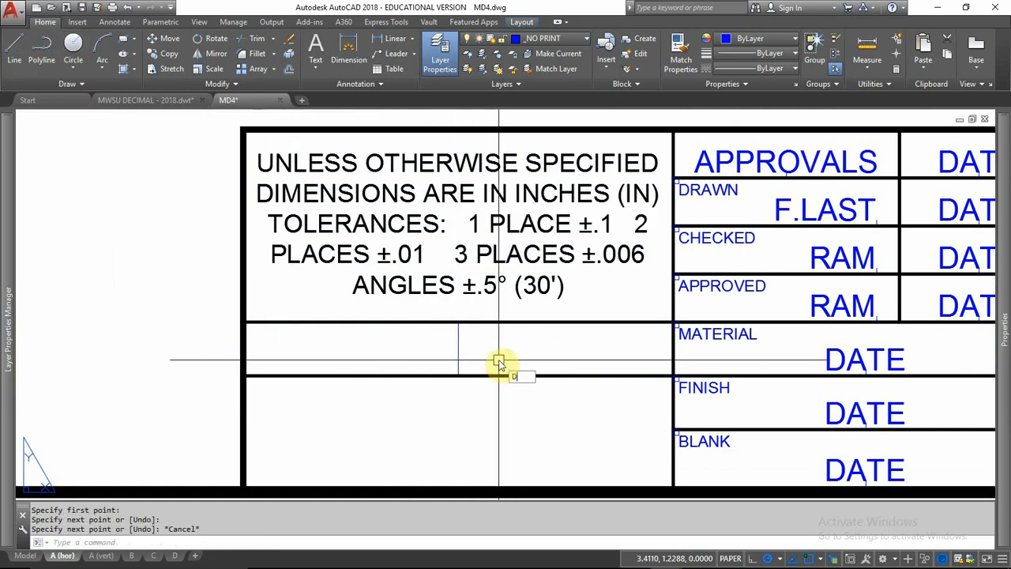
Start a single-line text with middle-center justification at the midpoint of the construction line in the narrow cell.
type("DT")
key("Return")
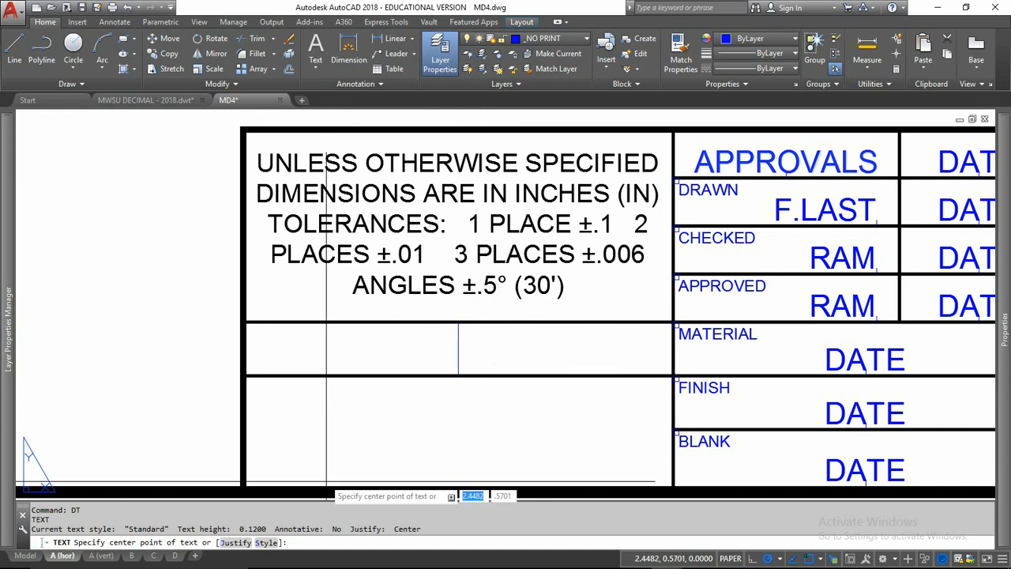
left_click(234, 543)
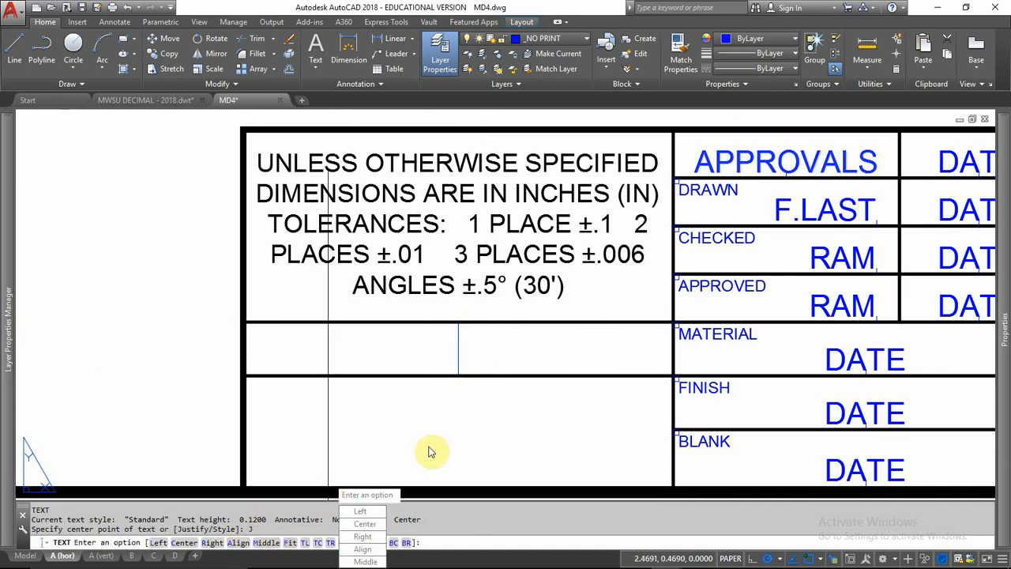
left_click(397, 403)
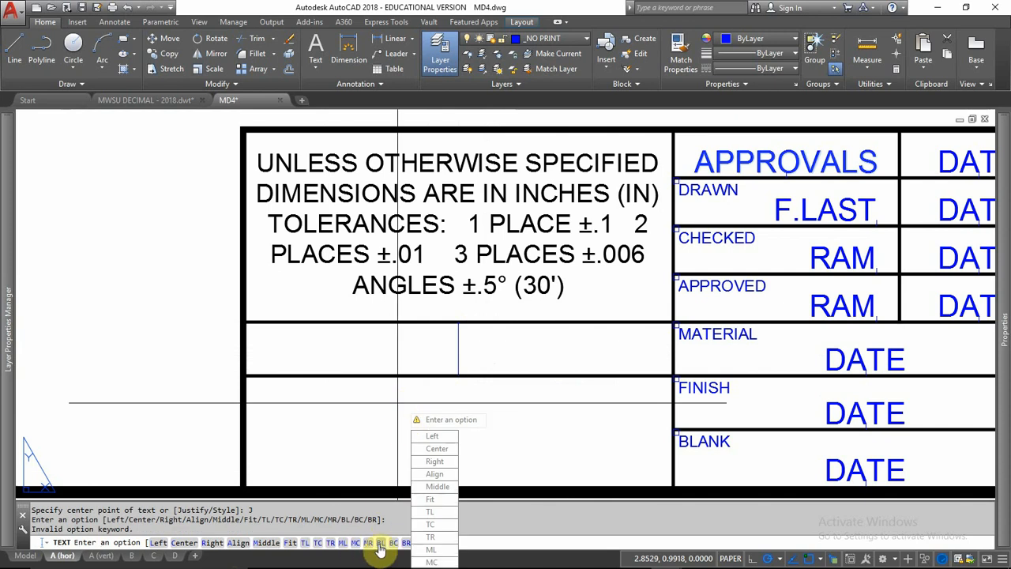
left_click(413, 229)
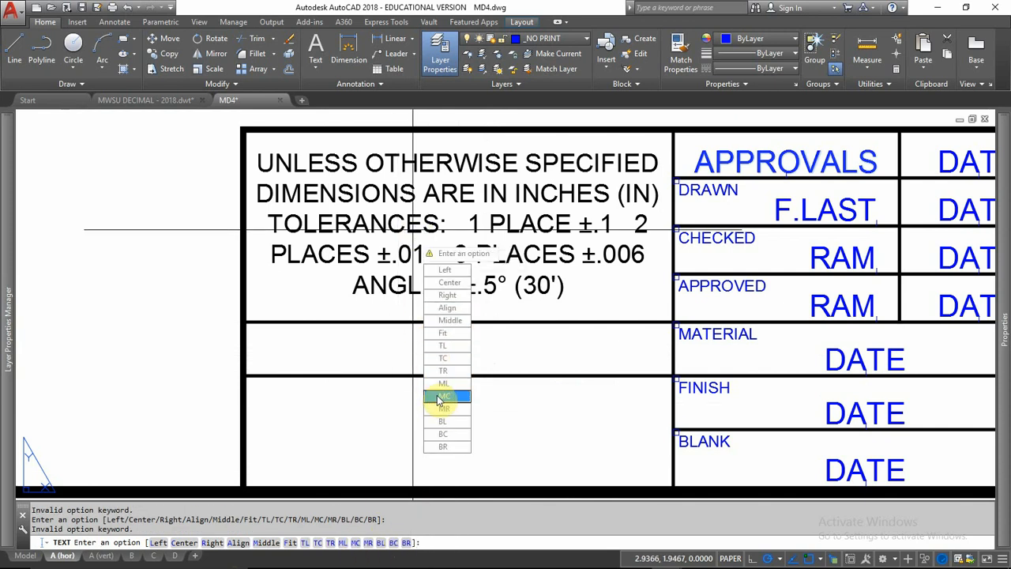
left_click(439, 397)
left_click(458, 348)
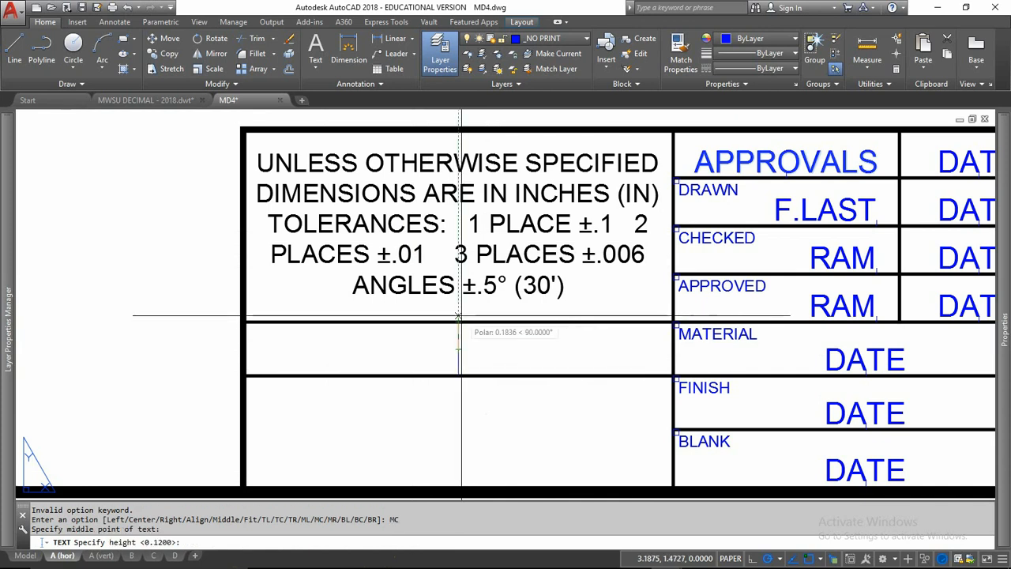
Enter THIRD ANGLE PROJECTION as the cell's text with height 0.1200 and rotation 0.
key("Return")
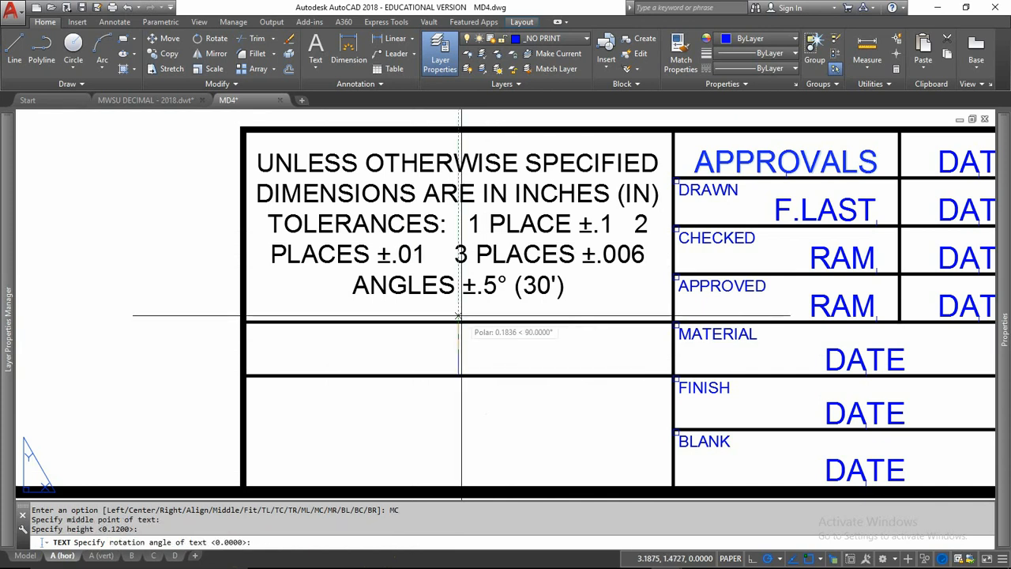
key("Return")
type("THIRD")
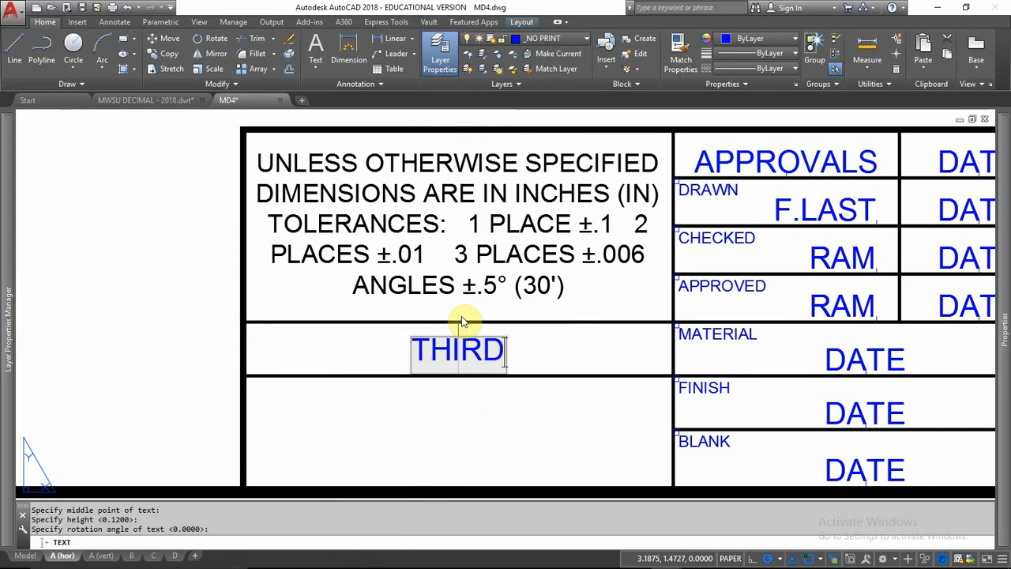
type(" ANGLE PROJECTION")
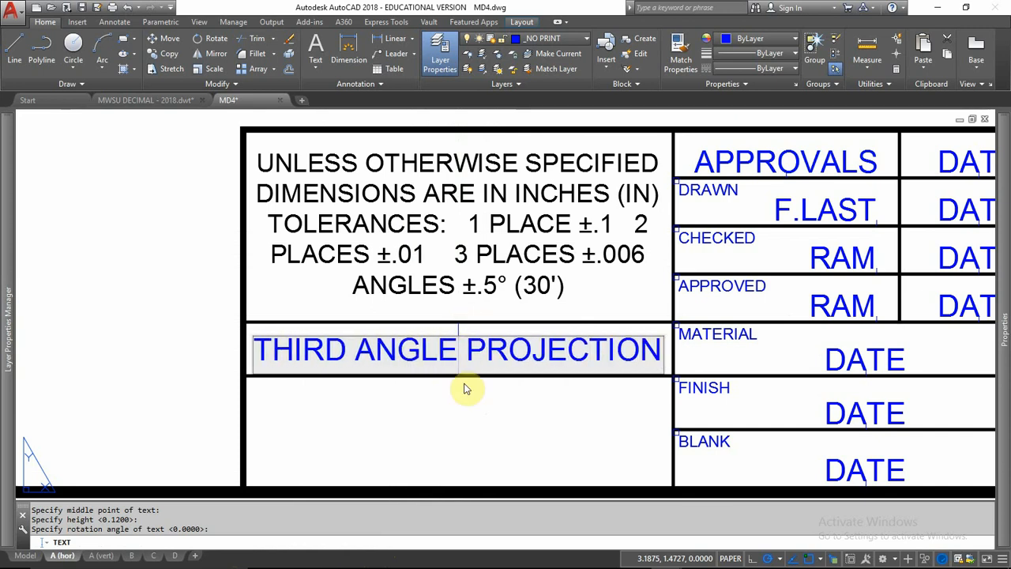
key("Return")
key("Escape")
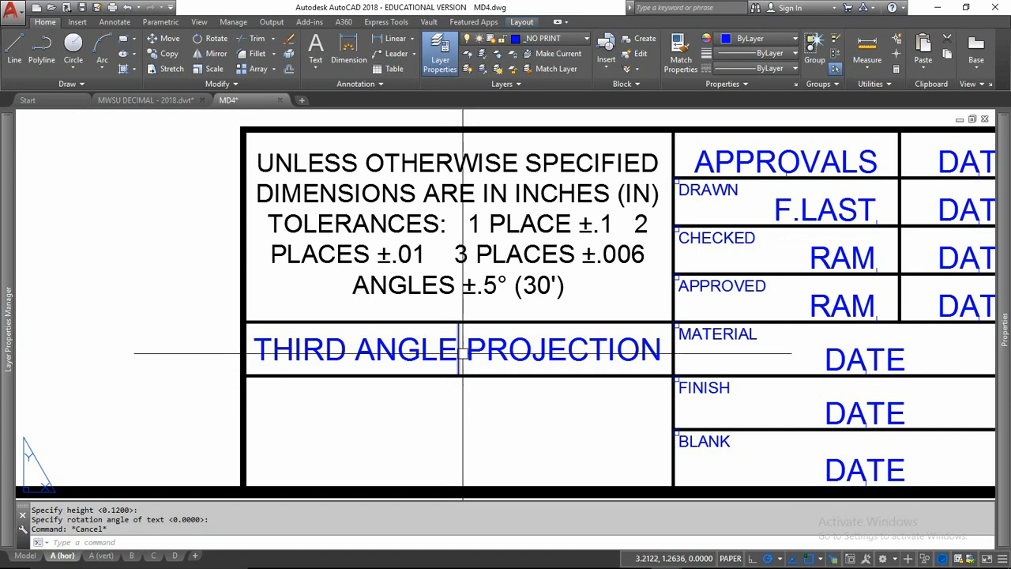
Move the THIRD ANGLE PROJECTION text to the z- TEXT layer and clear the selection.
left_click(483, 352)
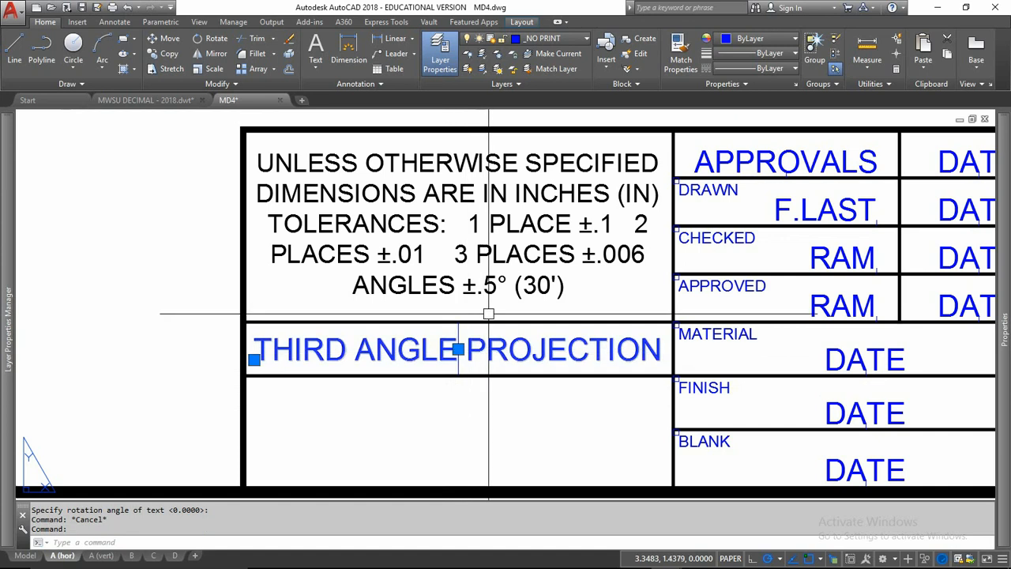
left_click(553, 38)
left_click(551, 330)
key("Escape")
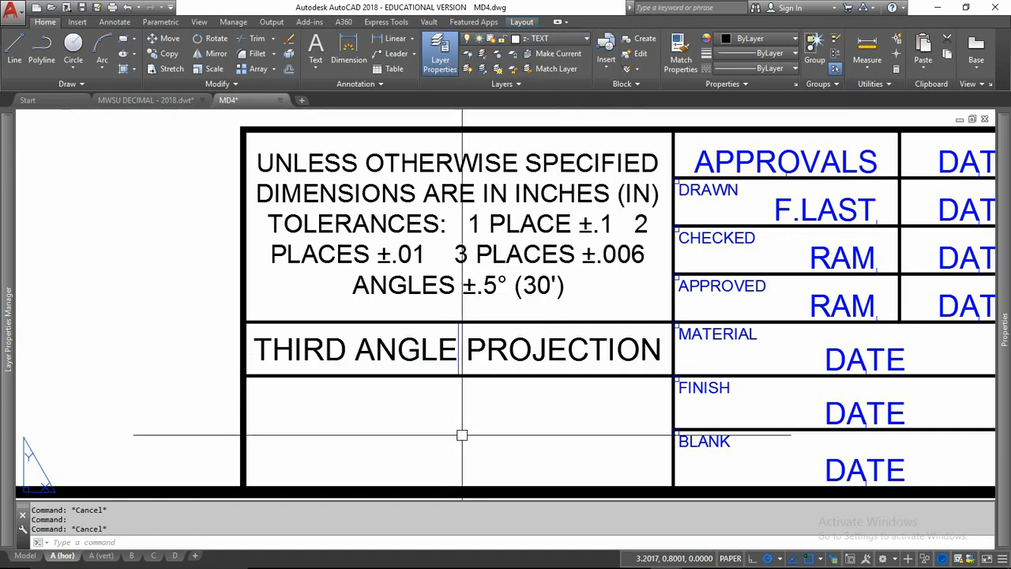
scroll(483, 273, "down", 2)
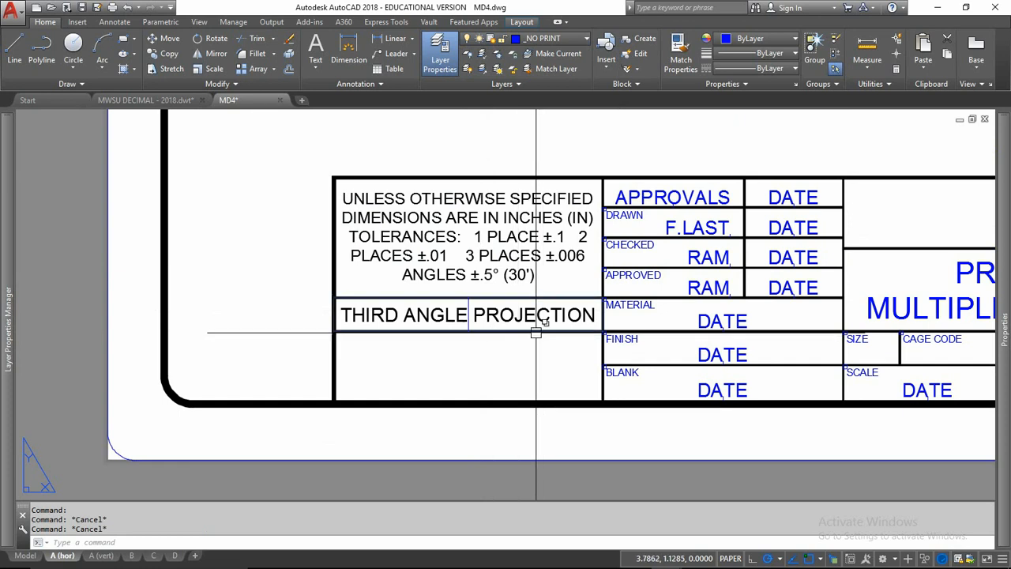
double_click(506, 315)
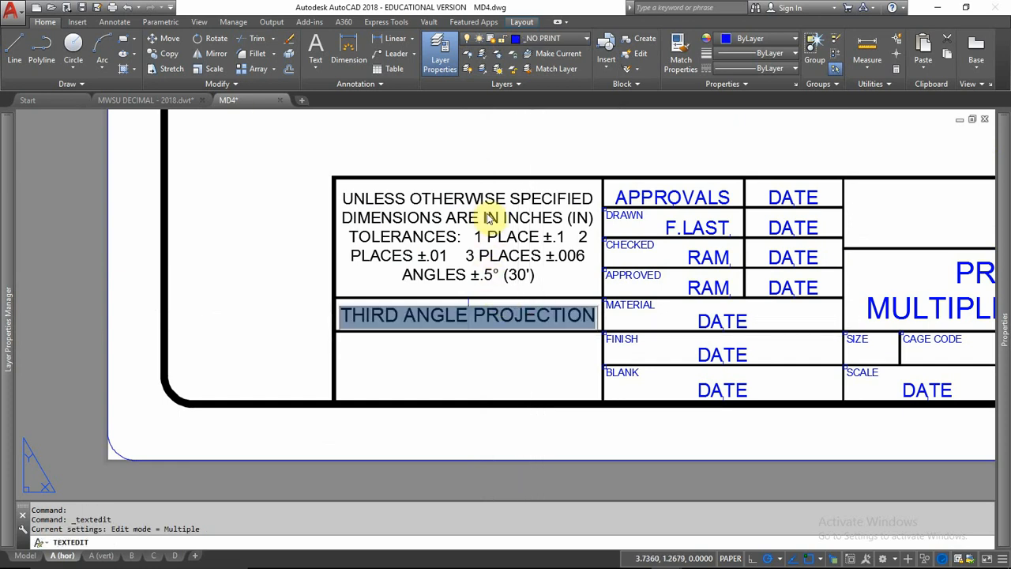
mouse_move(1002, 281)
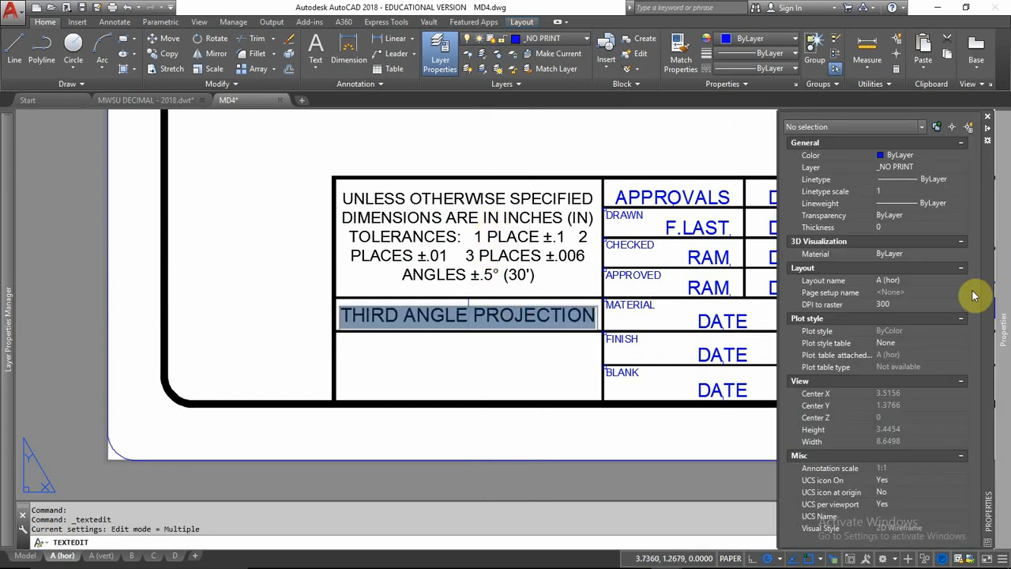
left_click(456, 366)
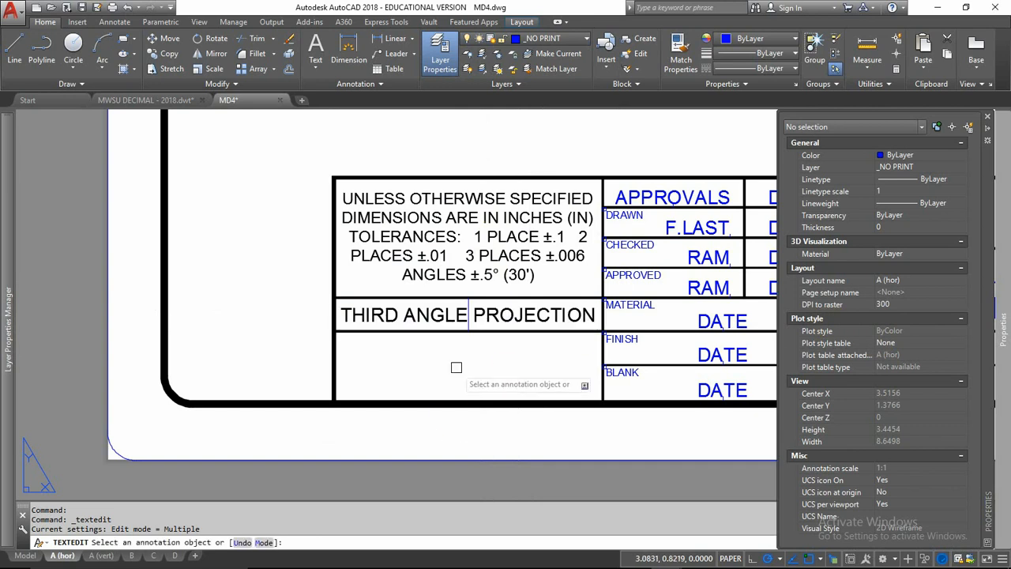
key("Escape")
left_click(523, 314)
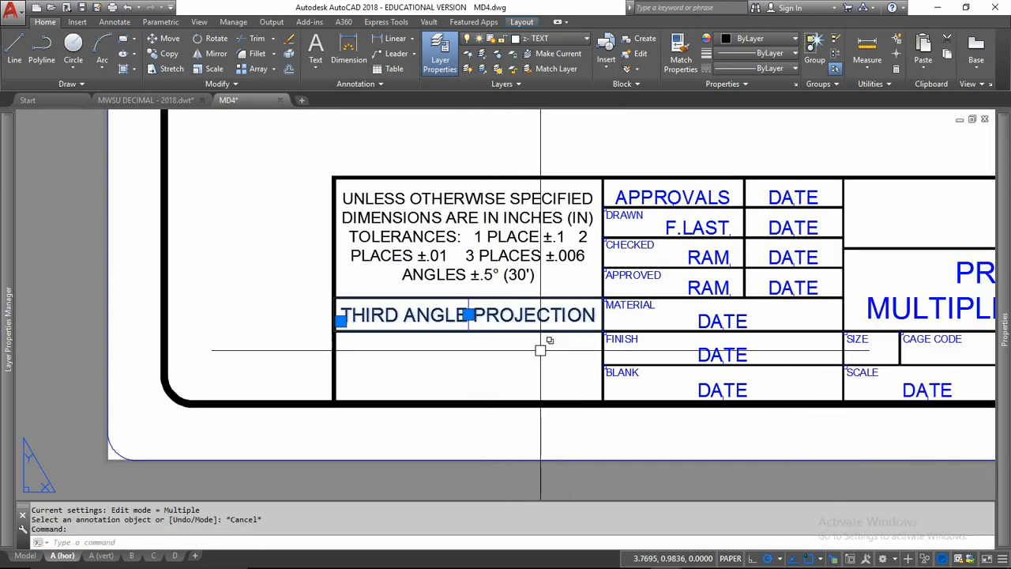
key("Escape")
left_click(540, 316)
double_click(539, 317)
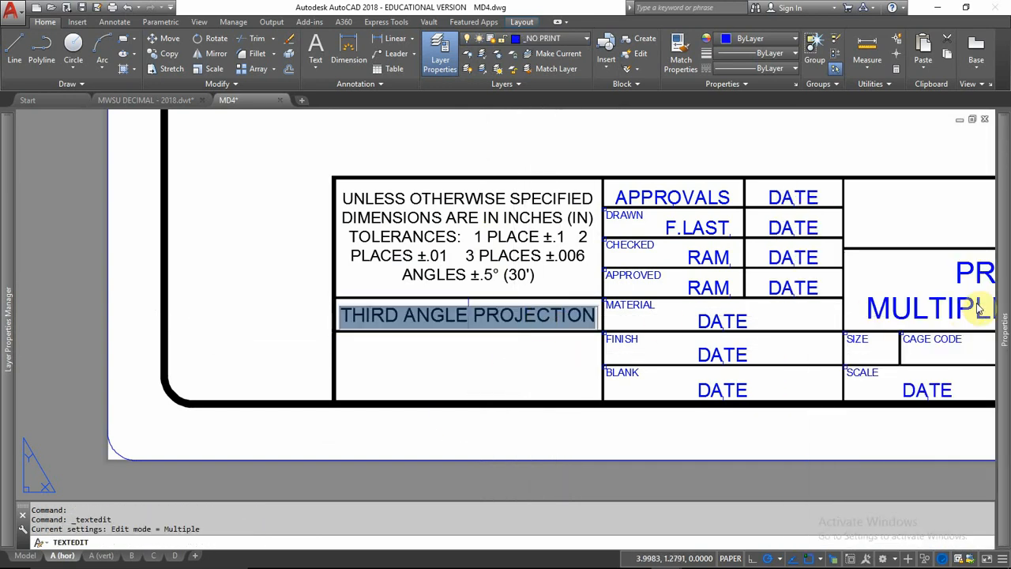
mouse_move(1005, 292)
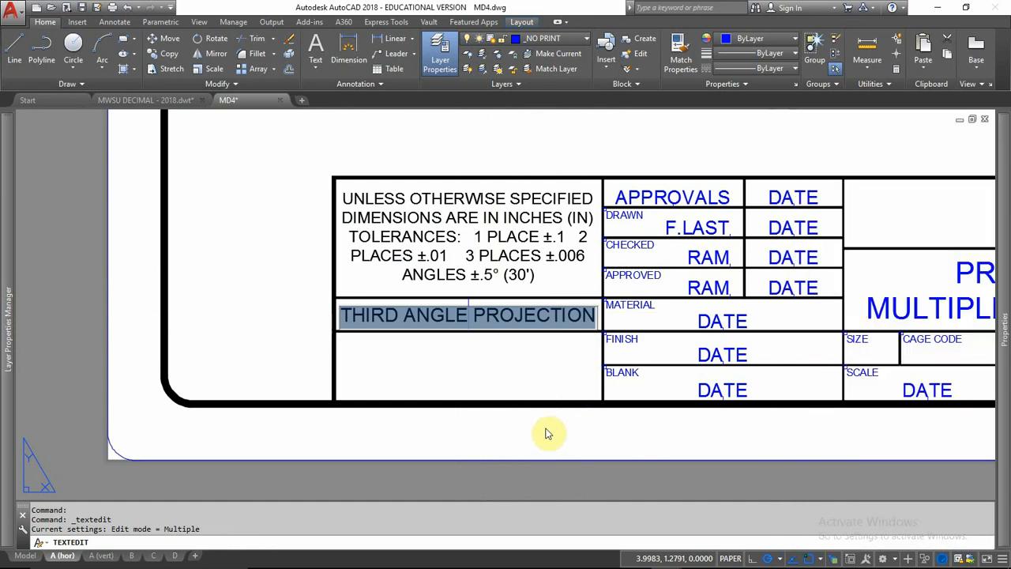
key("Escape")
key("Escape")
key("Escape")
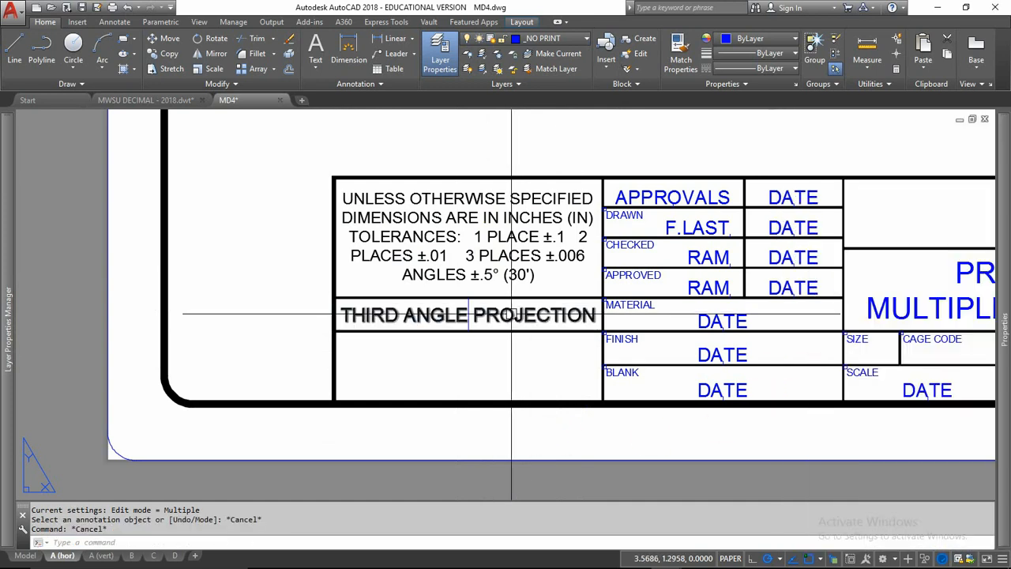
Set the height of the THIRD ANGLE PROJECTION text to .1 and clear the selection.
left_click(536, 312)
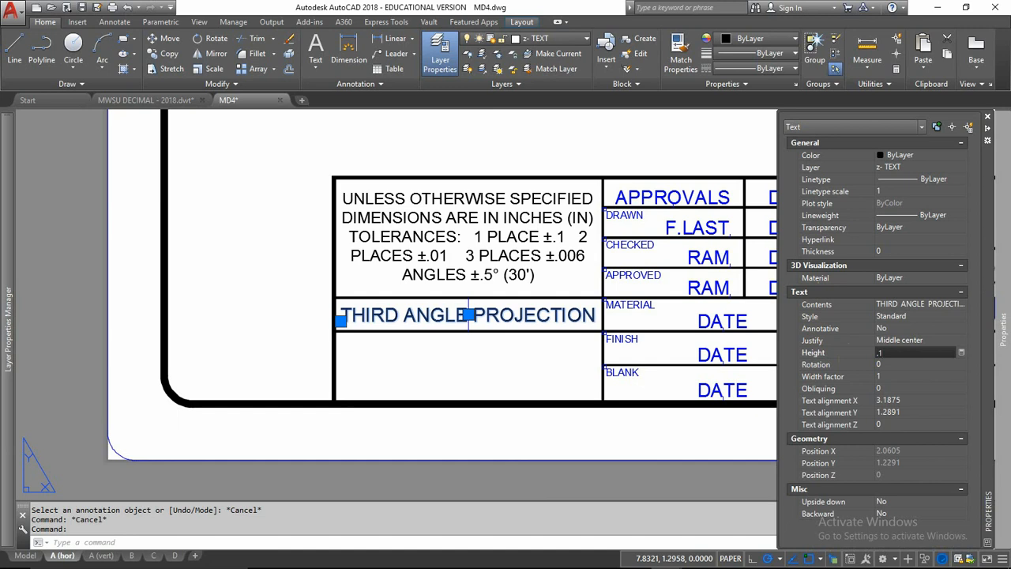
key("Return")
key("Escape")
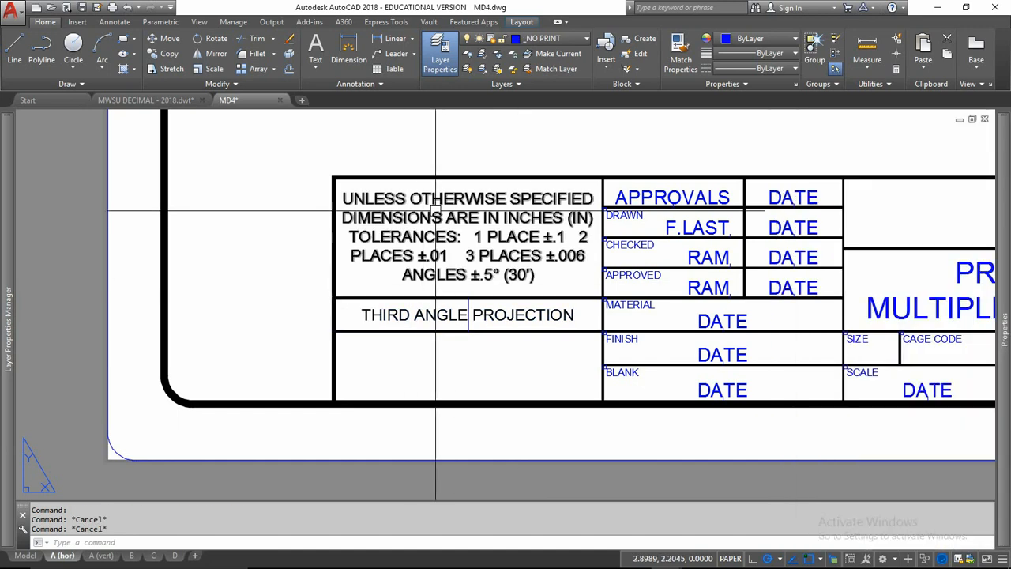
left_click(435, 212)
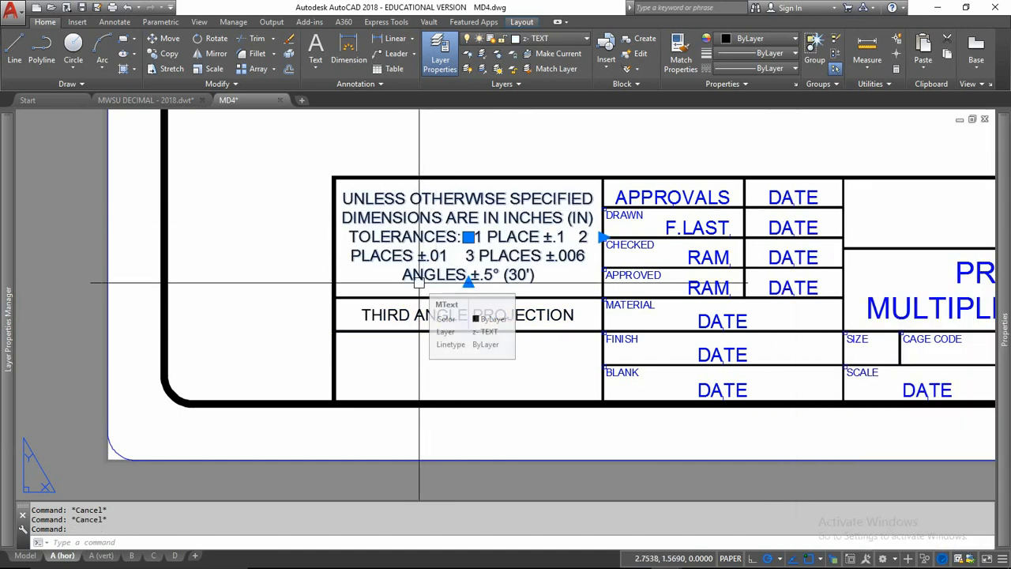
key("Escape")
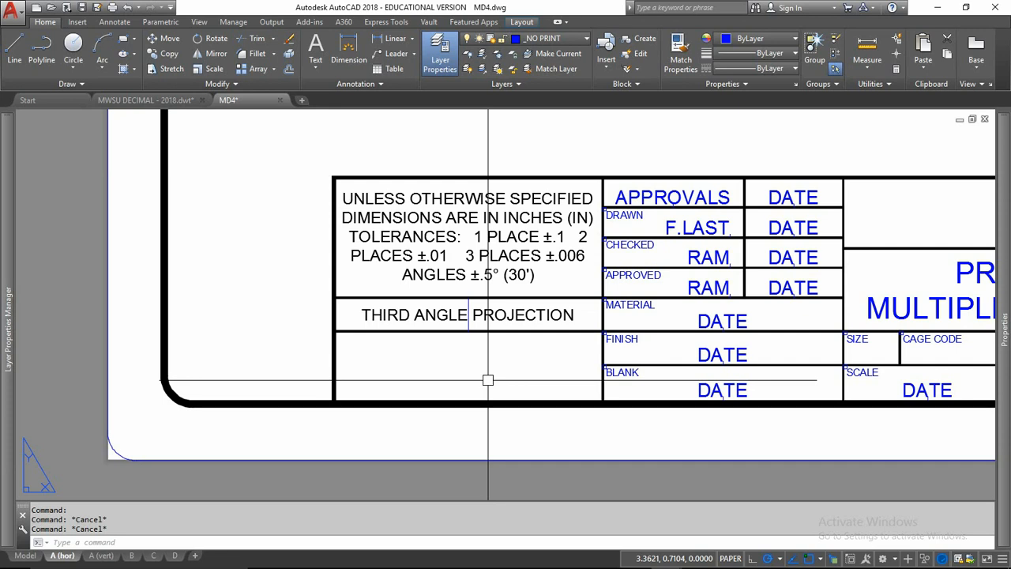
Switch to the MWSU DECIMAL - 2018.dwt drawing and examine the projection symbol's outer circle, trapezoid and circle centerlines.
left_click(150, 100)
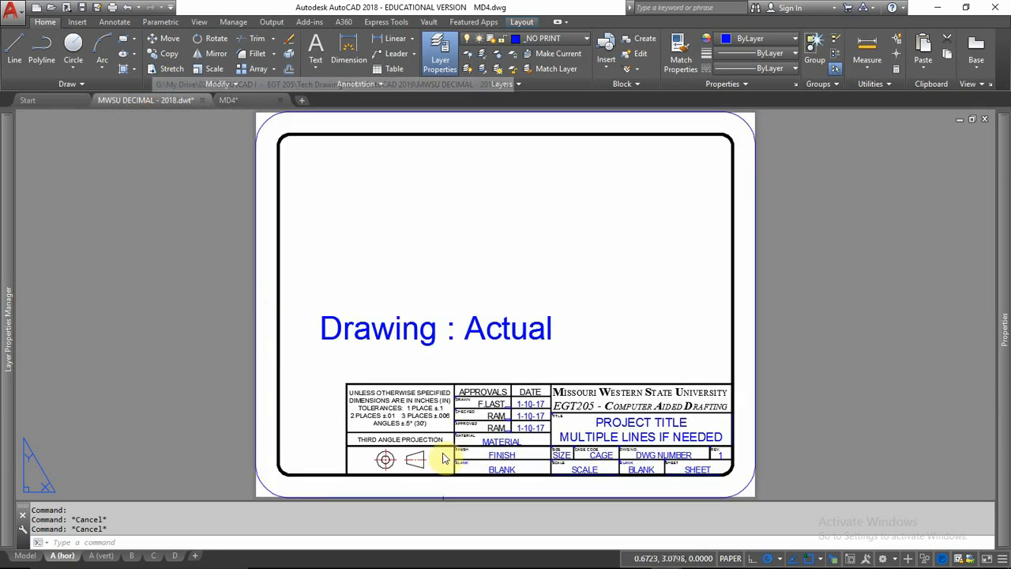
scroll(387, 460, "up", 12)
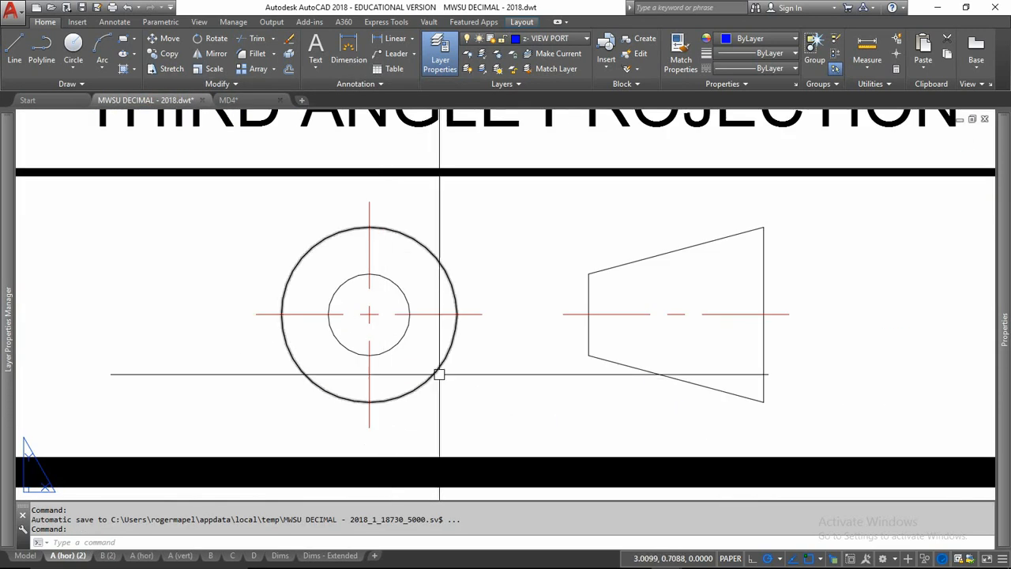
left_click(440, 374)
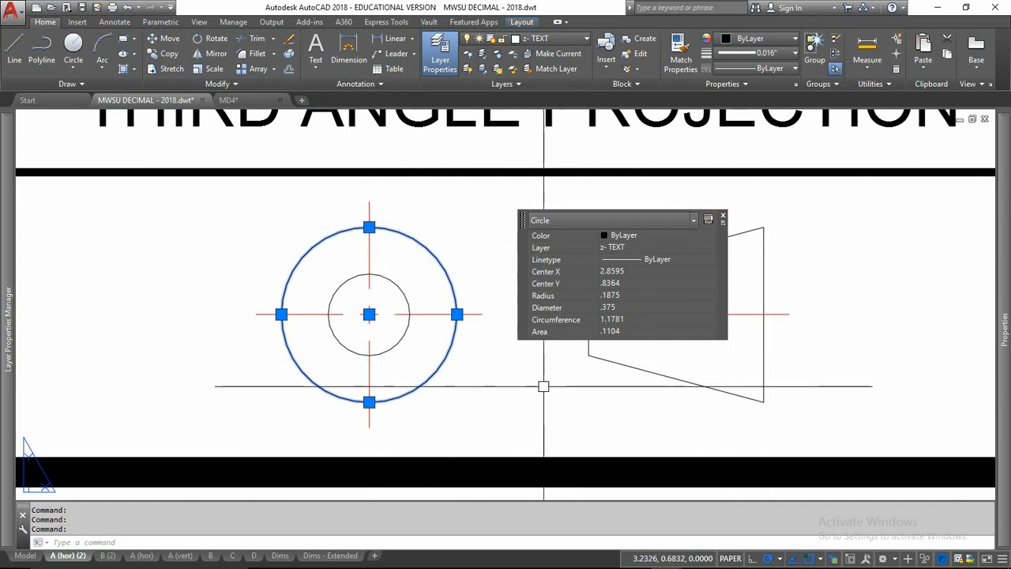
key("Escape")
key("Escape")
left_click(676, 249)
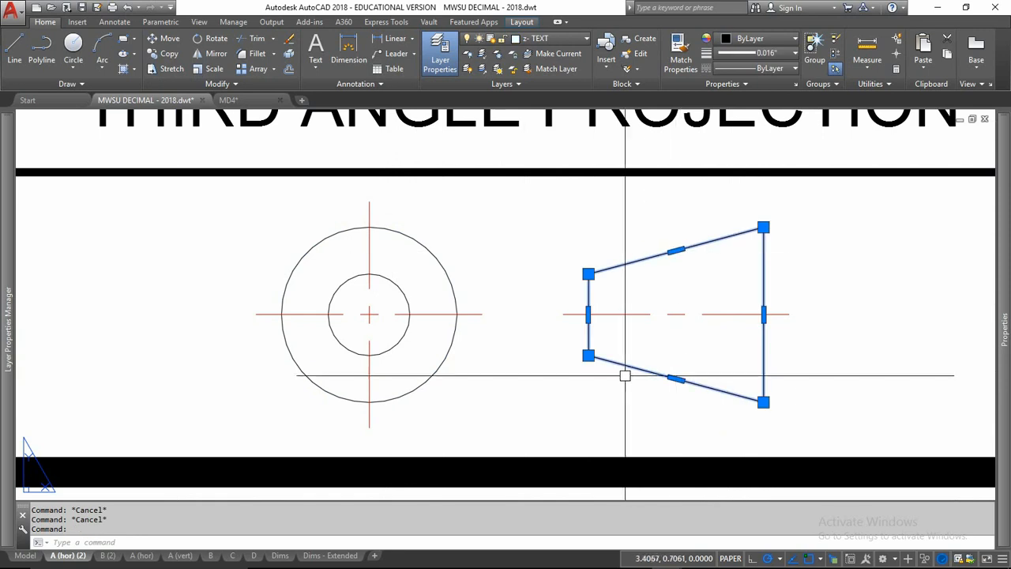
key("Escape")
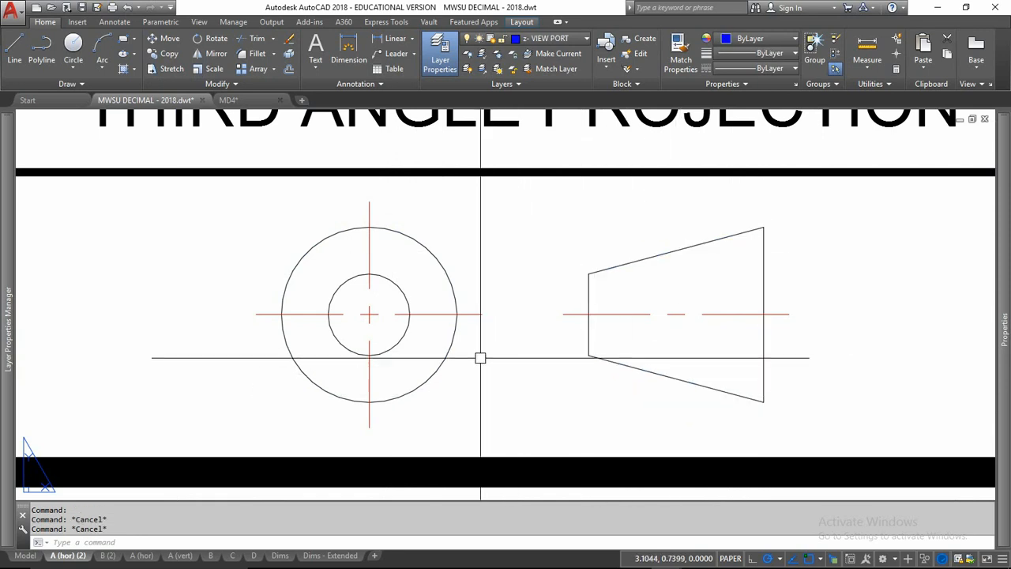
left_click(472, 315)
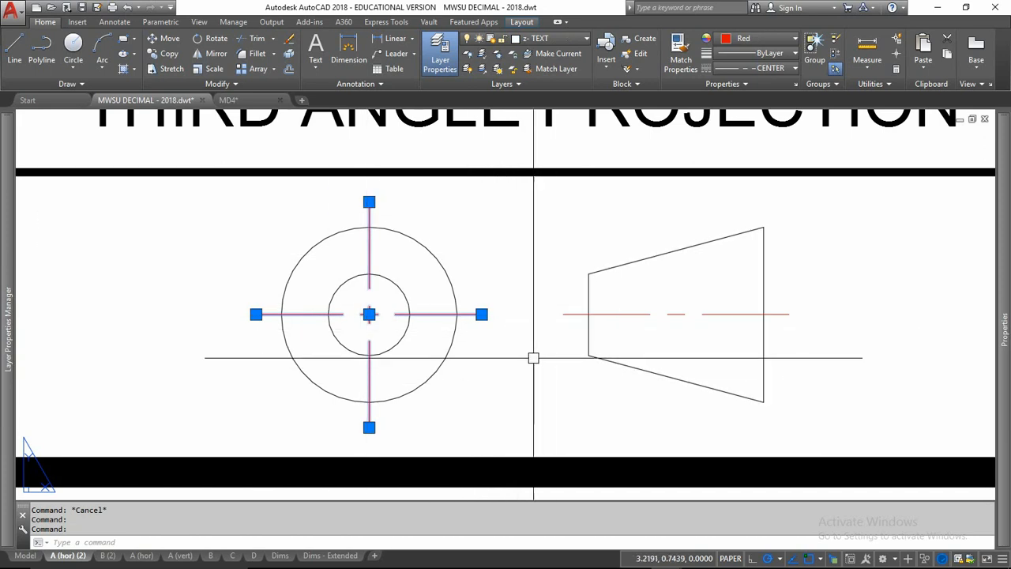
key("Escape")
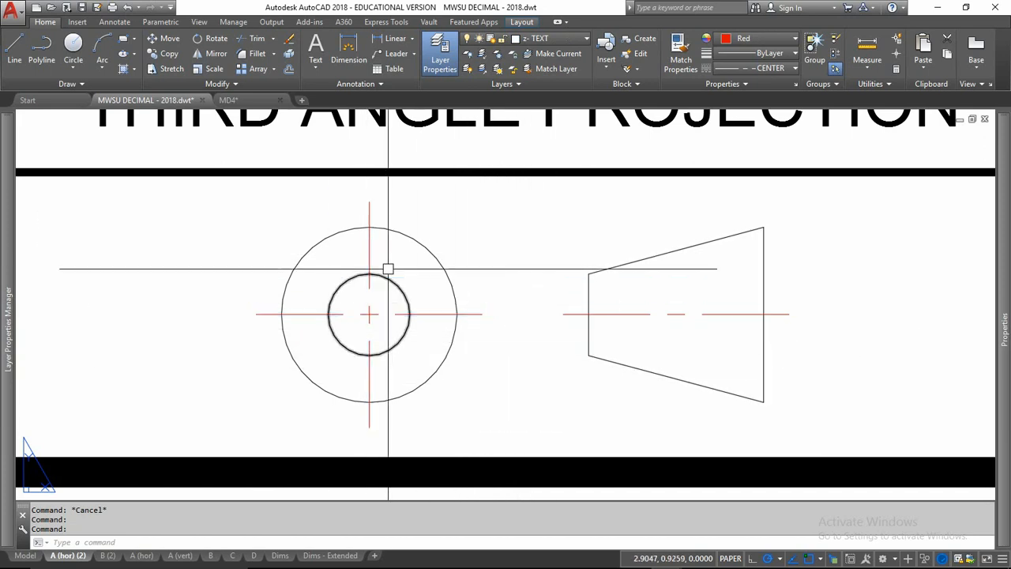
Offset the symbol's outer circle and trapezoid outward by the distance from the circle's top quadrant to the vertical centerline's upper end.
left_click(289, 69)
left_click(368, 227)
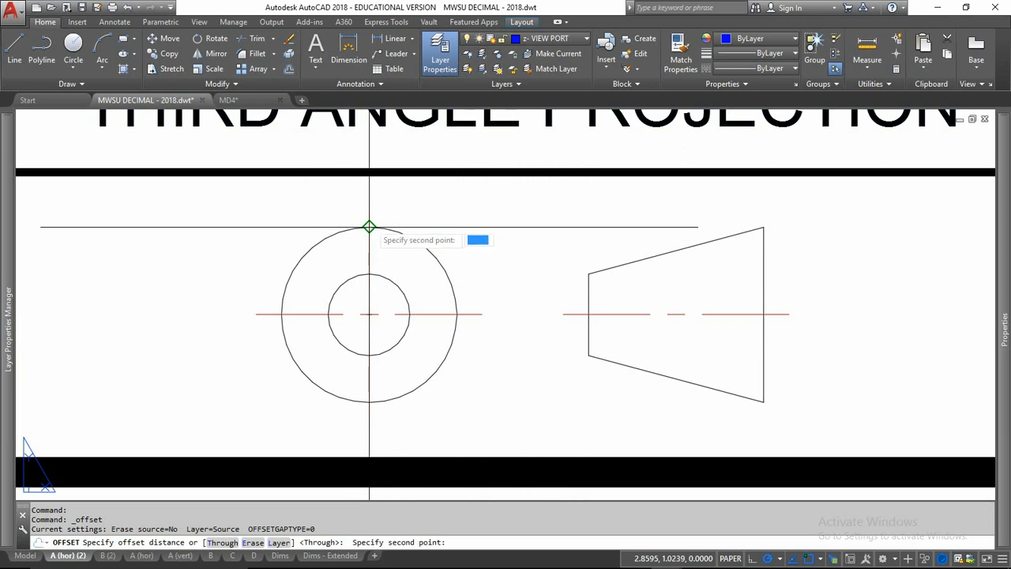
left_click(369, 201)
left_click(387, 225)
left_click(491, 241)
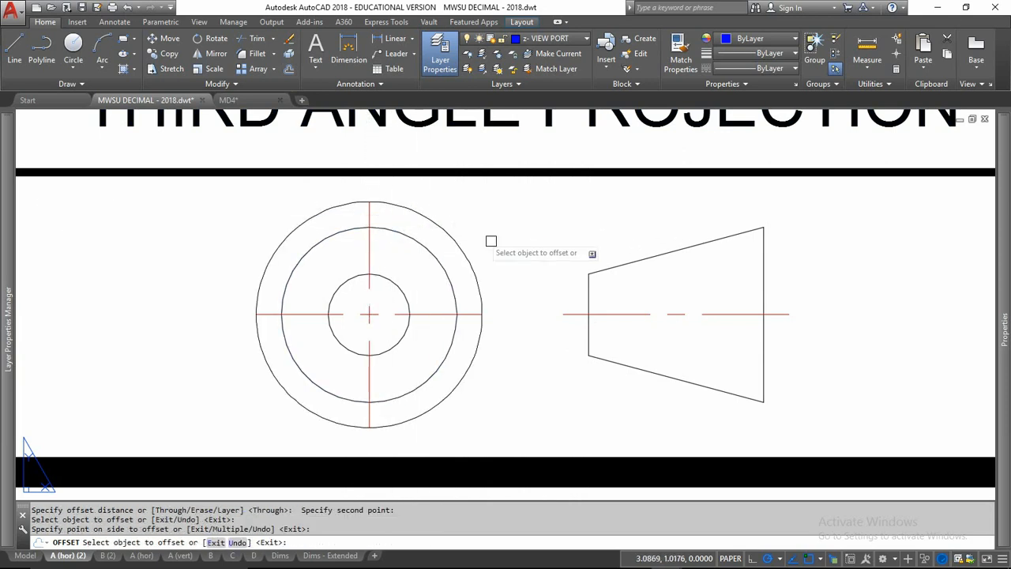
left_click(605, 269)
left_click(561, 304)
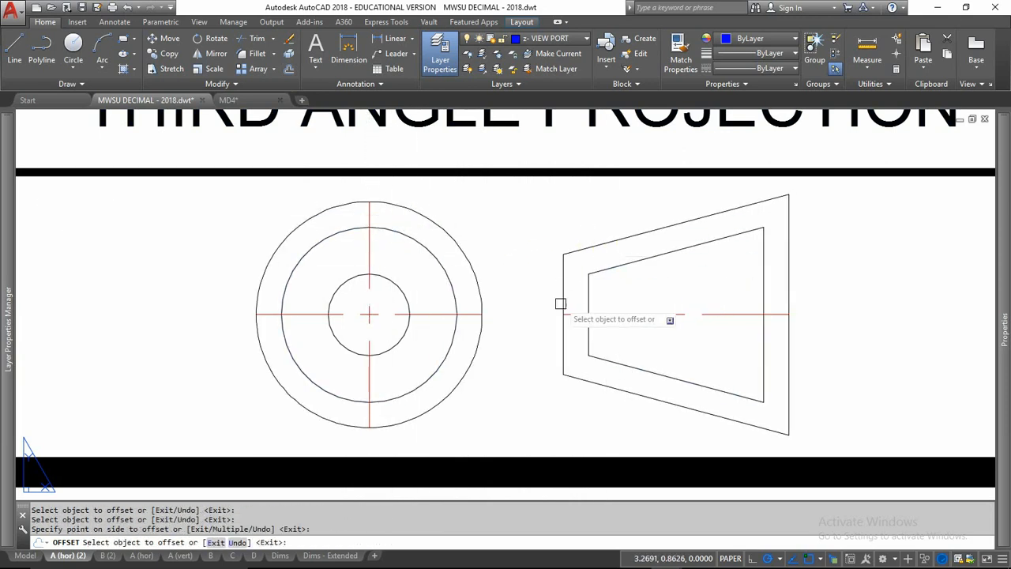
key("Escape")
Erase the offset copies of the outer circle and the trapezoid from the template's projection symbol.
left_click(788, 320)
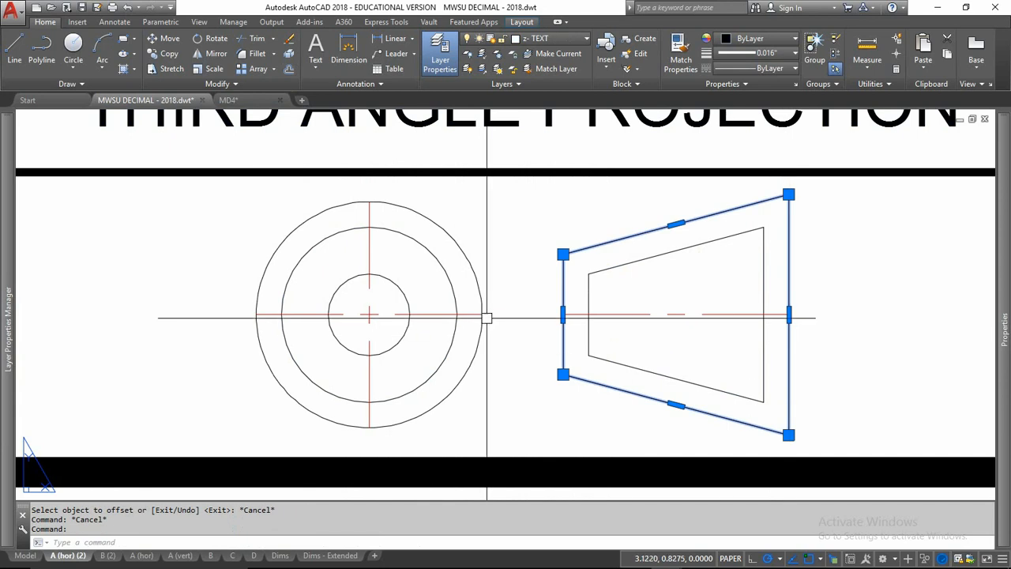
left_click(480, 333)
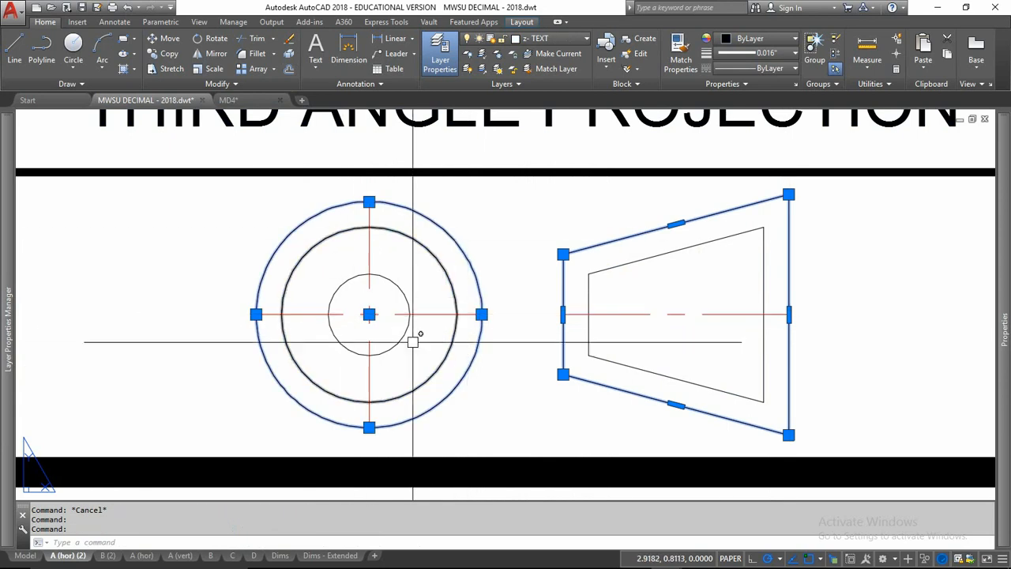
key("Escape")
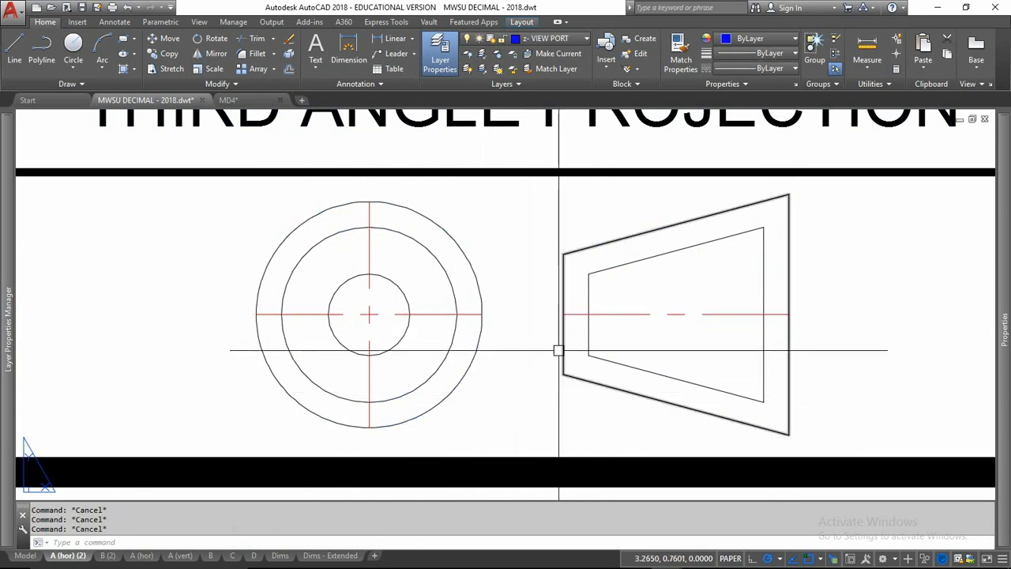
left_click(557, 348)
left_click(523, 347)
left_click(470, 356)
type("e")
key("Return")
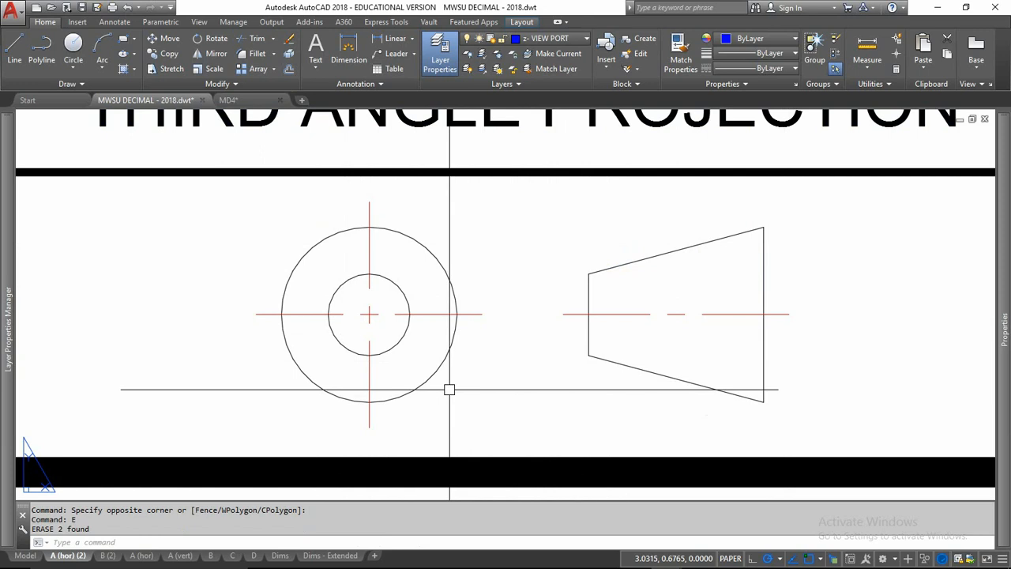
Examine the university and course heading in the template's title block and return to the empty heading cell in MD4.dwg.
scroll(449, 390, "down", 4)
middle_click_drag(449, 390, 71, 378)
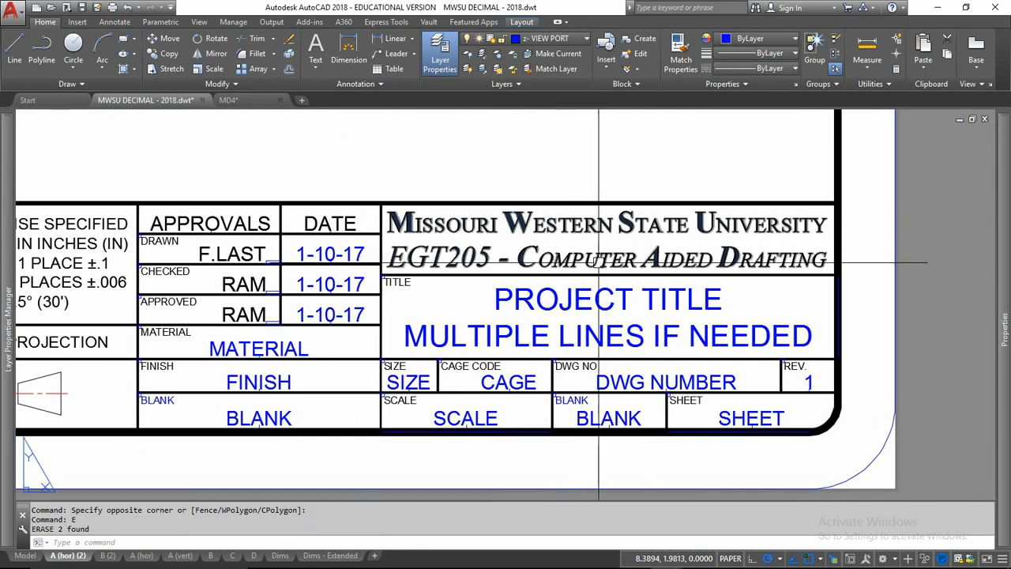
left_click(228, 100)
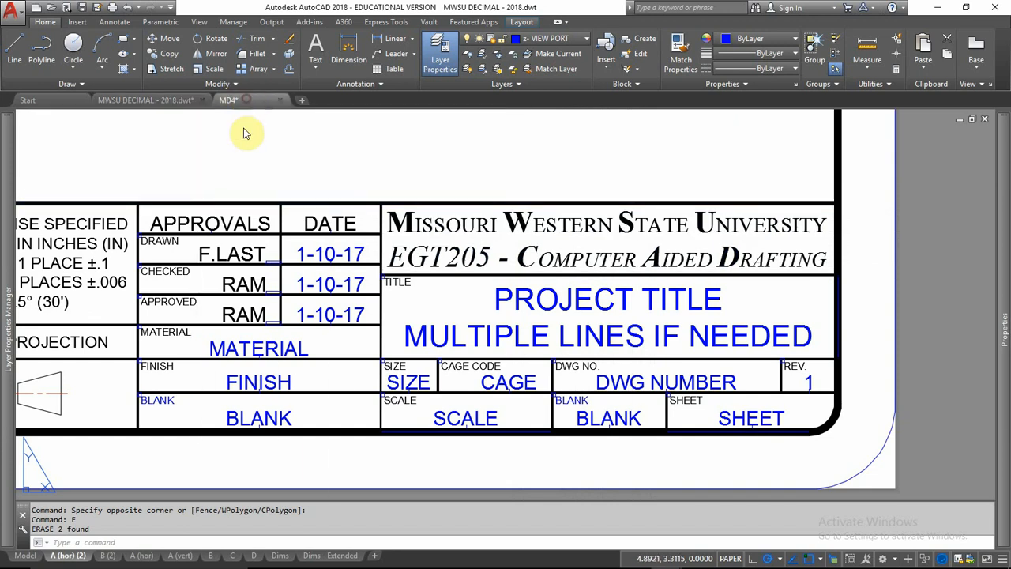
middle_click_drag(485, 257, 334, 275)
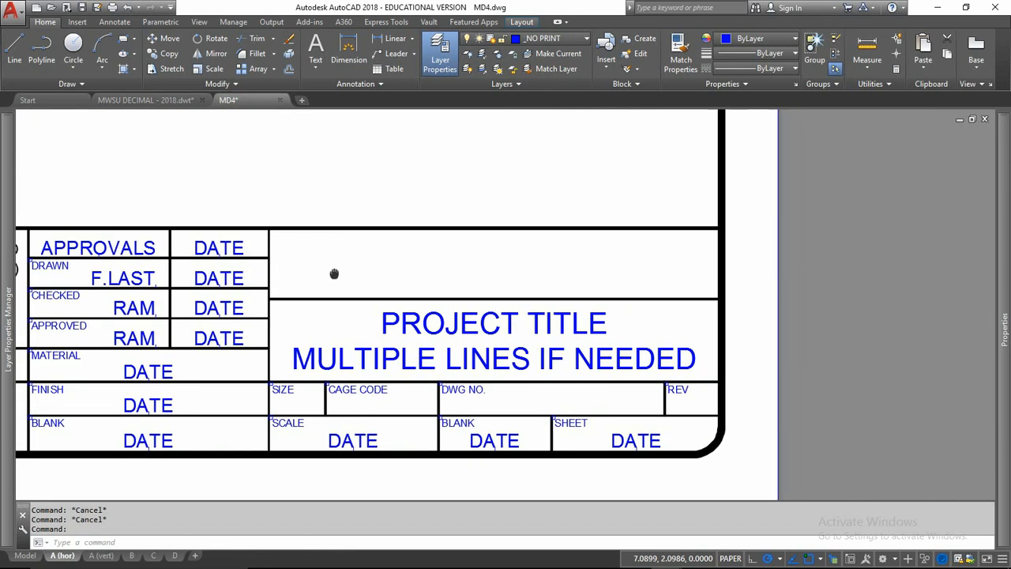
scroll(456, 286, "up", 2)
middle_click_drag(510, 257, 495, 283)
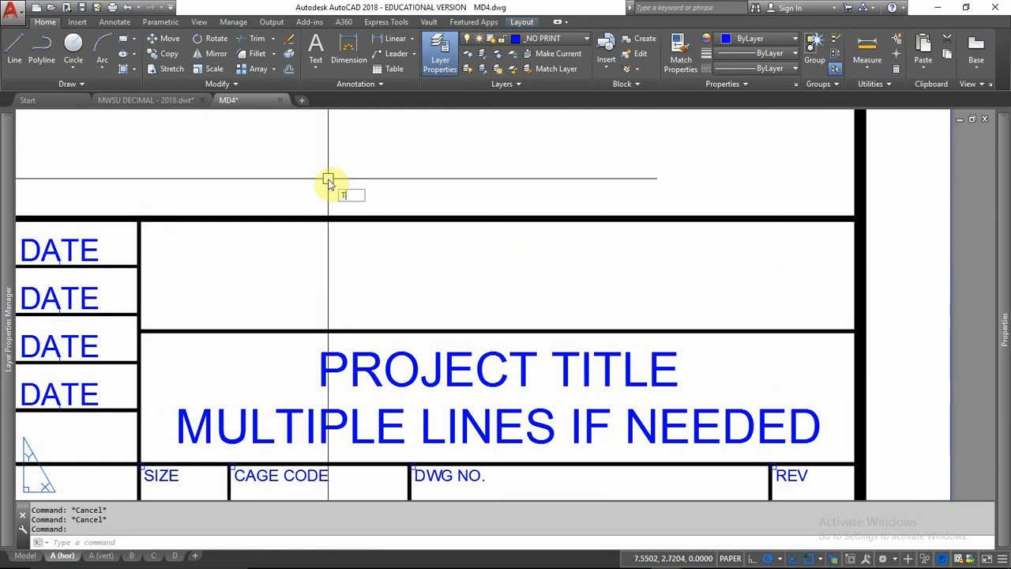
Create multiline text across the empty heading cell reading "MISSOURI WESTERN STATE UNIVERSITY" and "EGT205 - COMPUTER AIDED DRAFTING" on two lines.
key("Return")
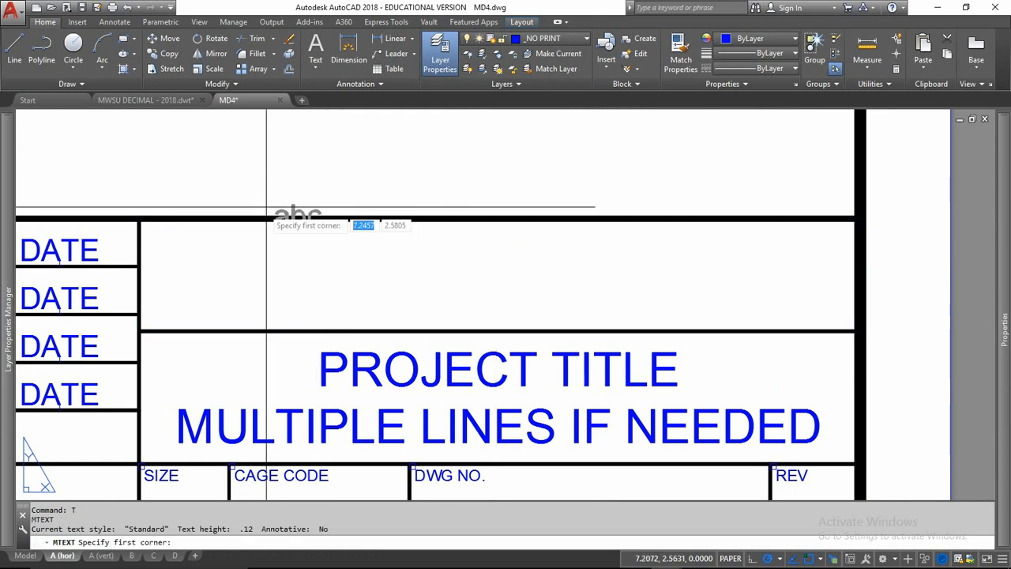
left_click(139, 220)
left_click(852, 333)
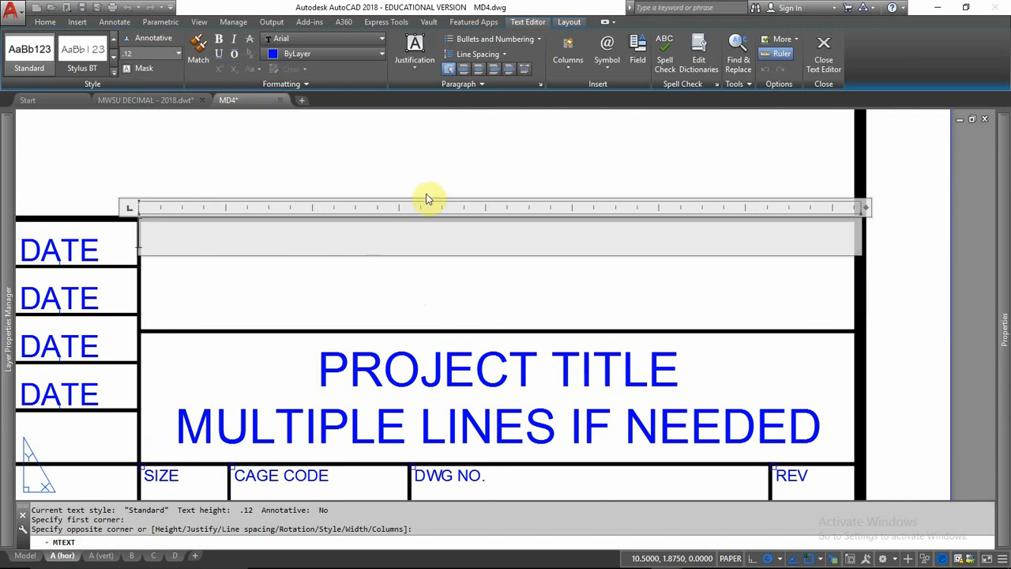
type("OURI ")
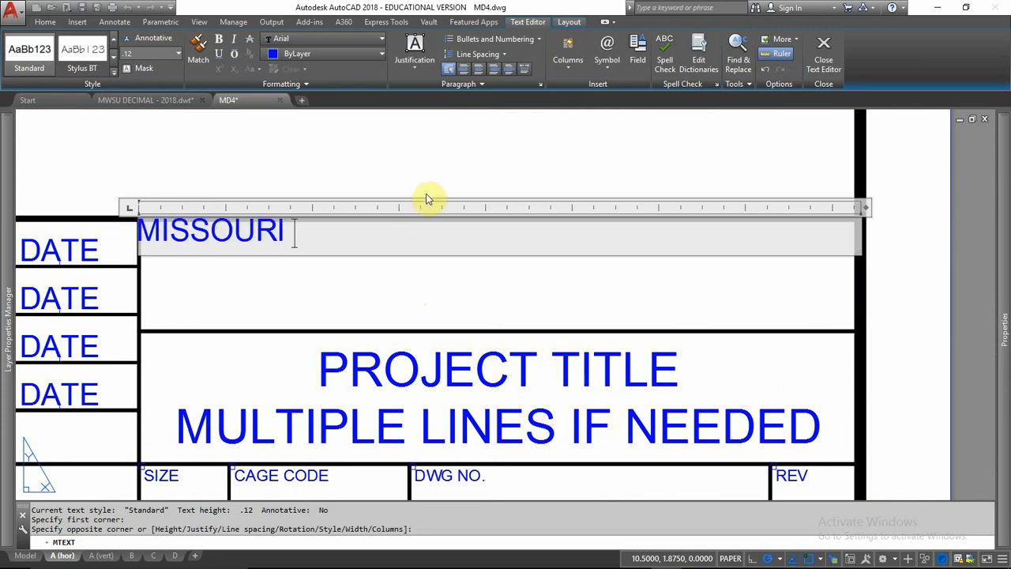
type("WESTERN STATE UNIVERSITY")
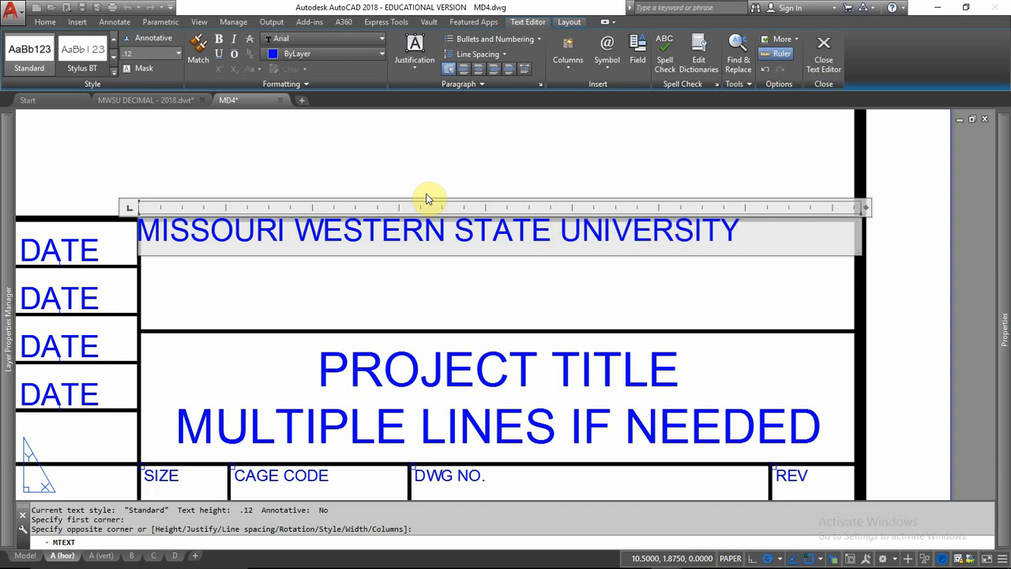
key("Return")
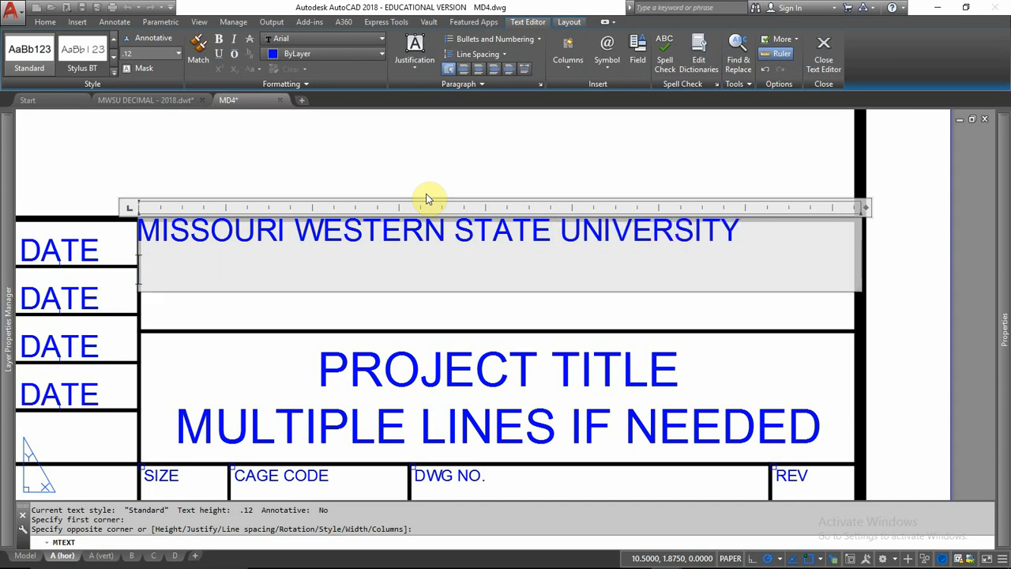
type("EGT205")
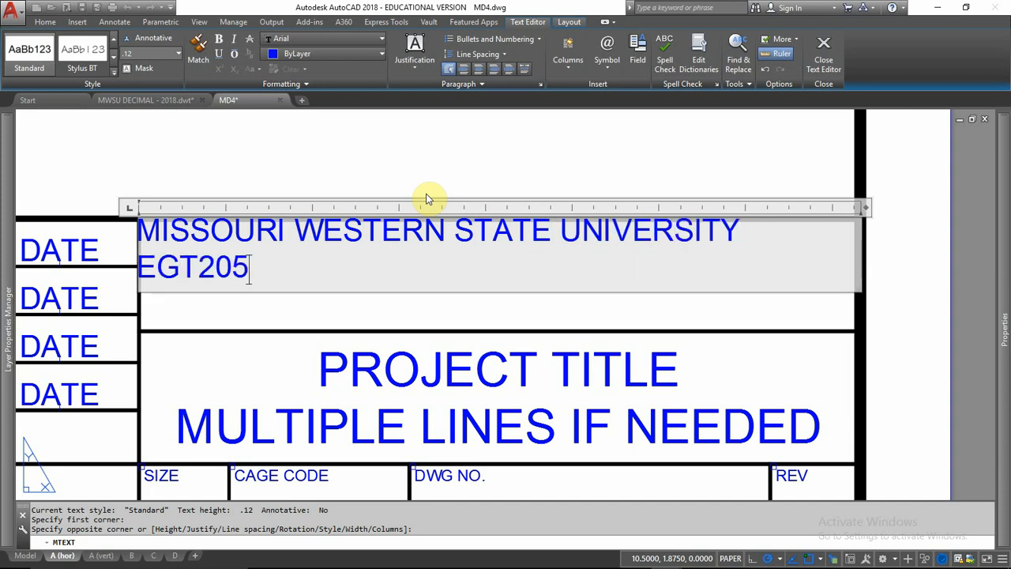
type(" - COMPUTER")
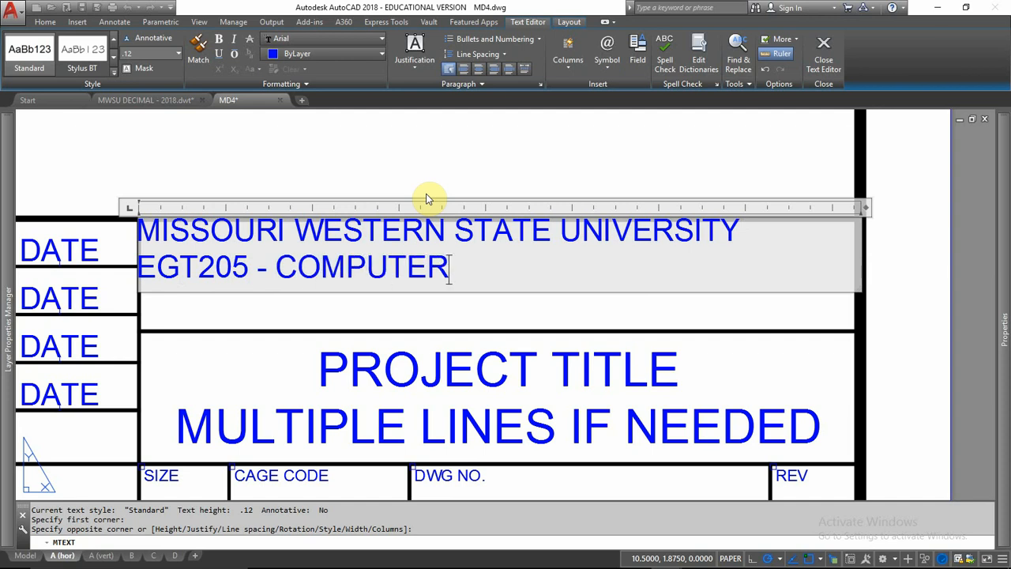
type(" AIDED DRAFTING")
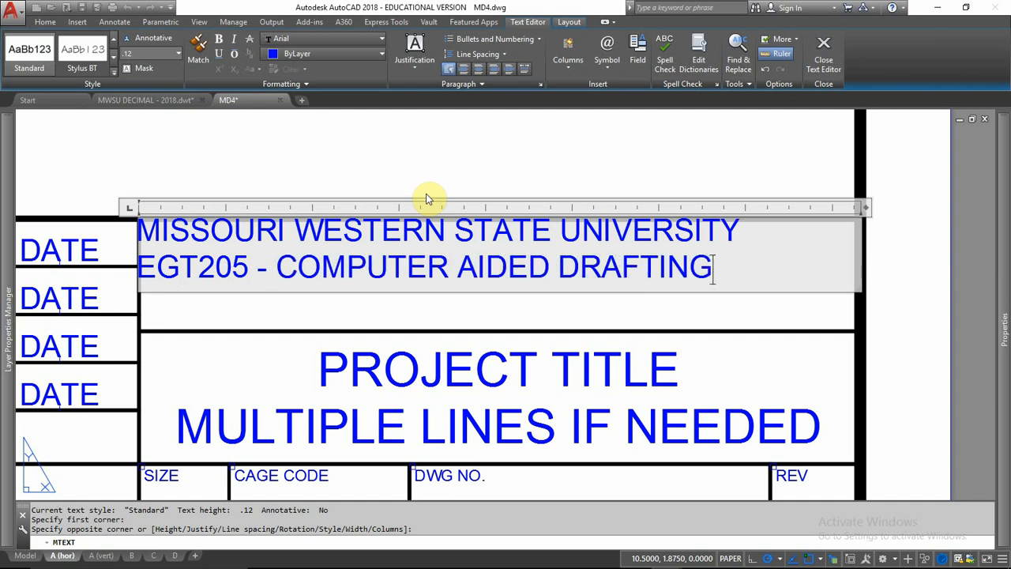
left_click(503, 166)
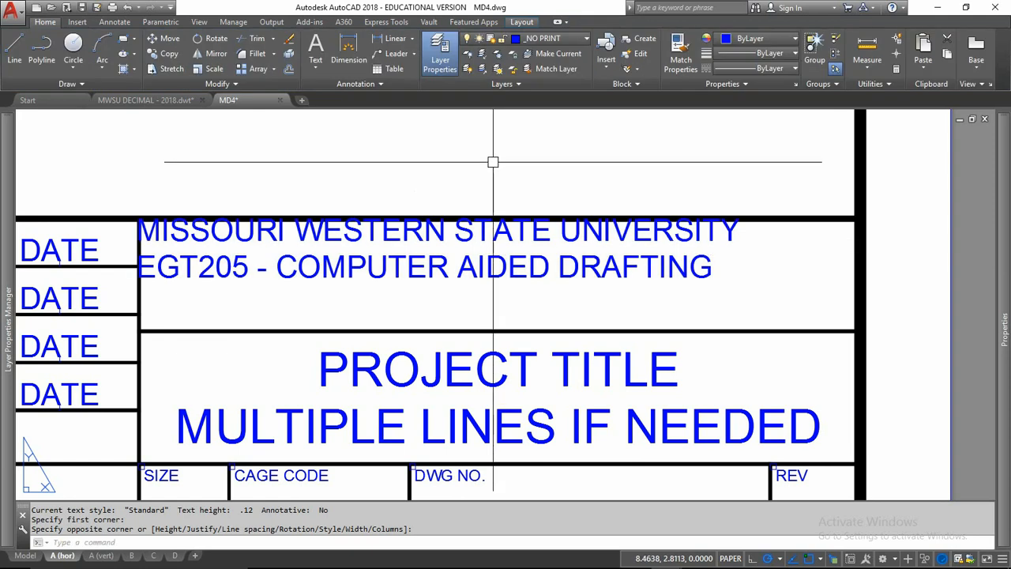
Set the justification of the two-line heading text to Middle Center and exit the text editor.
double_click(476, 271)
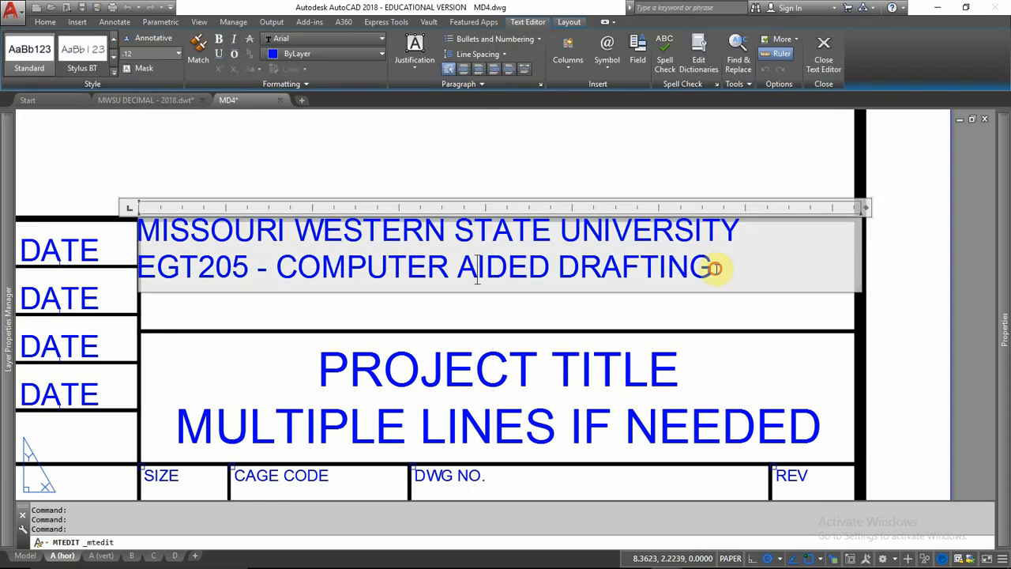
left_click_drag(715, 268, 226, 204)
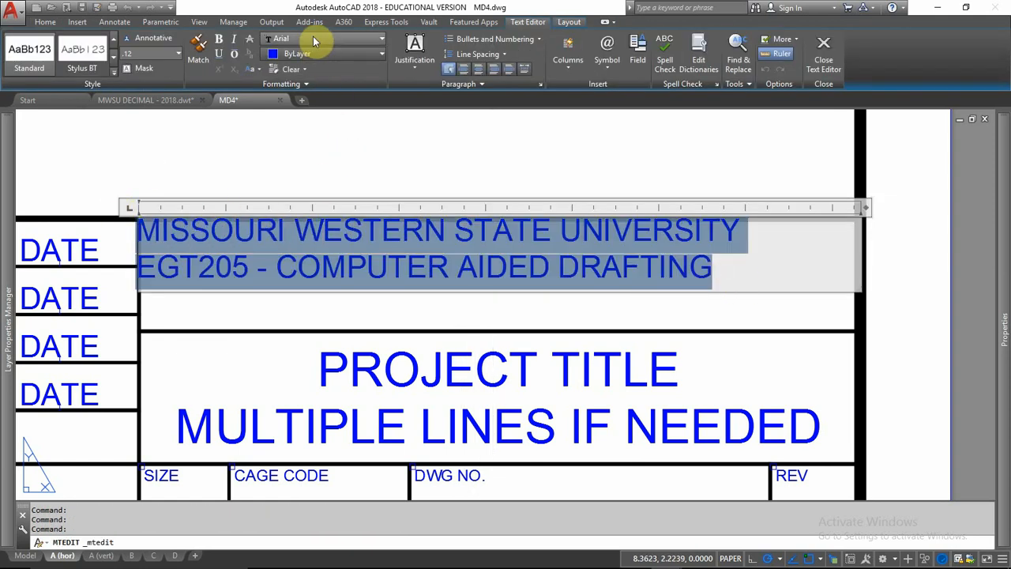
left_click(422, 65)
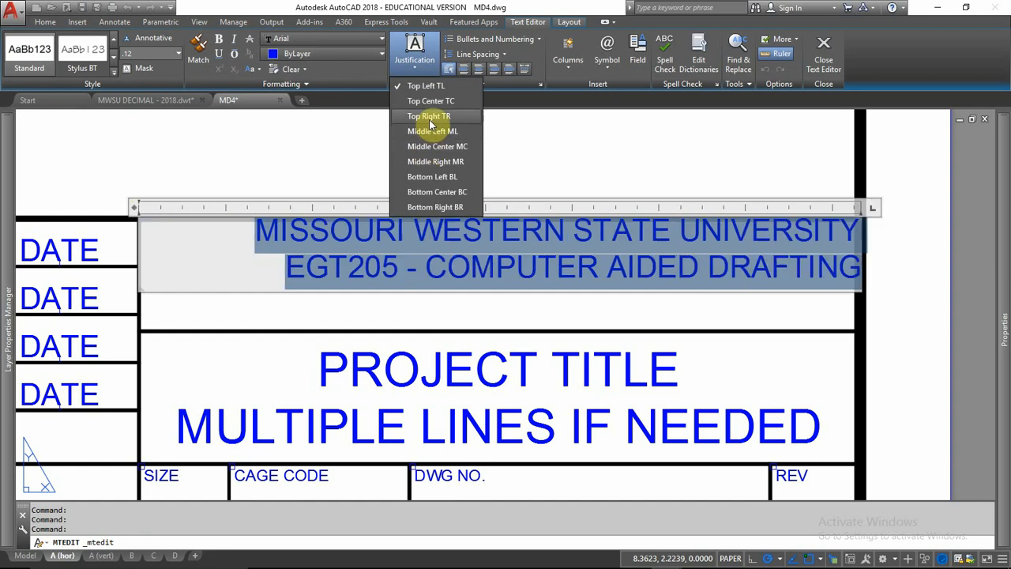
left_click(428, 146)
key("Escape")
key("Escape")
key("Escape")
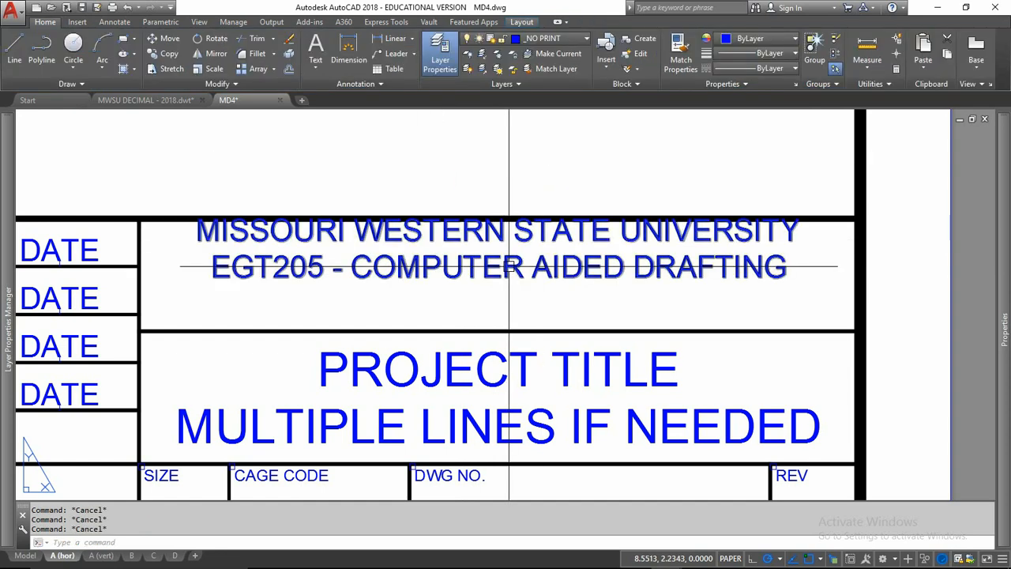
Check the lettering of the heading in the MWSU DECIMAL - 2018.dwt title block and return to MD4.dwg.
key("alt+Tab")
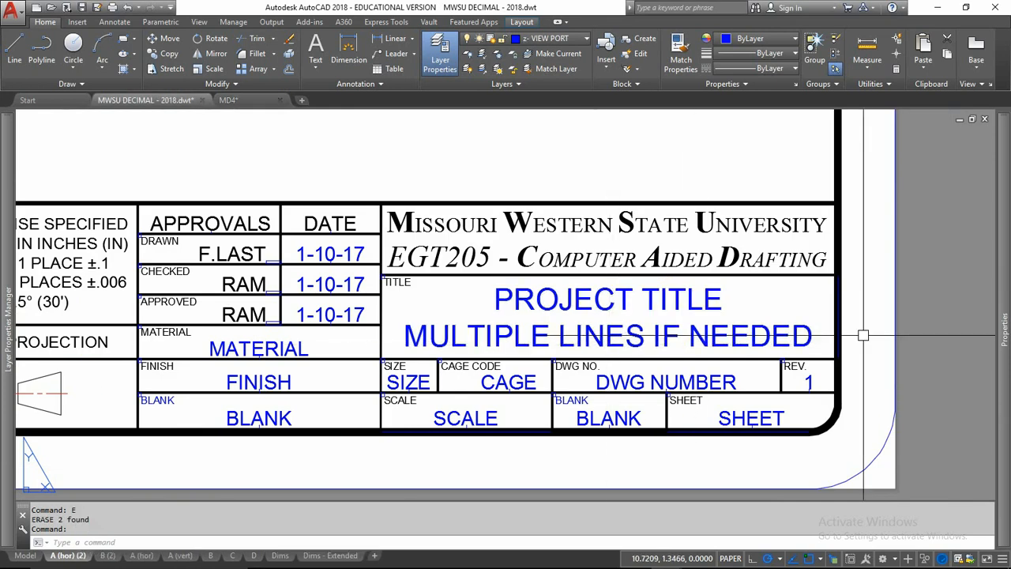
key("alt+Tab")
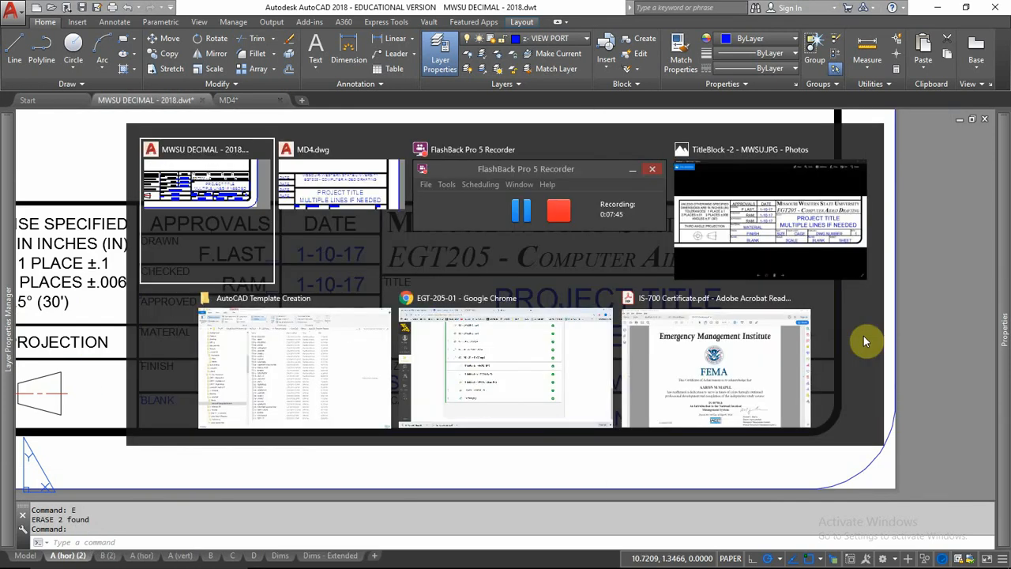
key("alt+Tab")
key("Escape")
key("Escape")
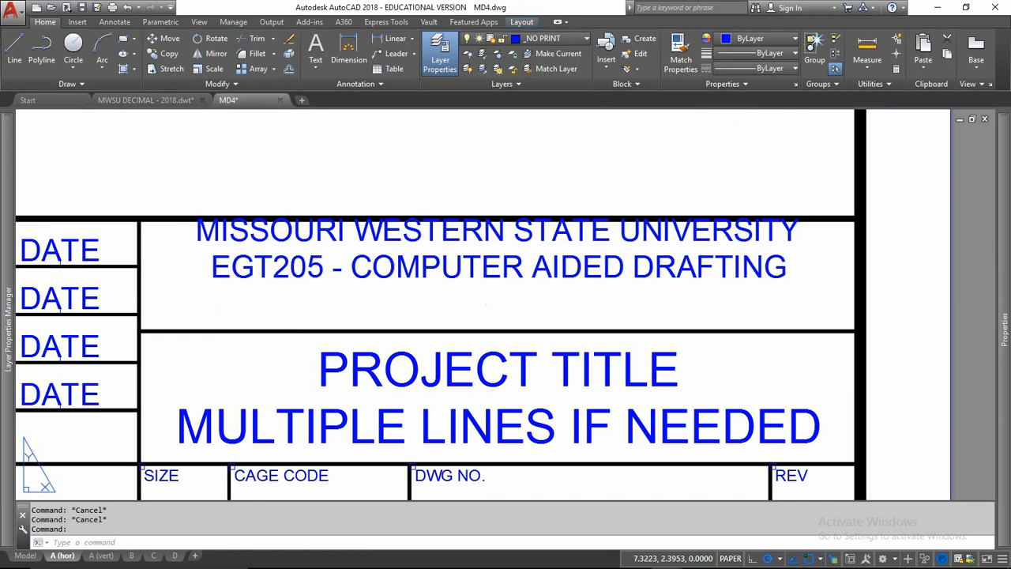
Make the initial letters of MISSOURI and WESTERN in the heading bold with a text height of .1875.
double_click(255, 301)
left_click(207, 233)
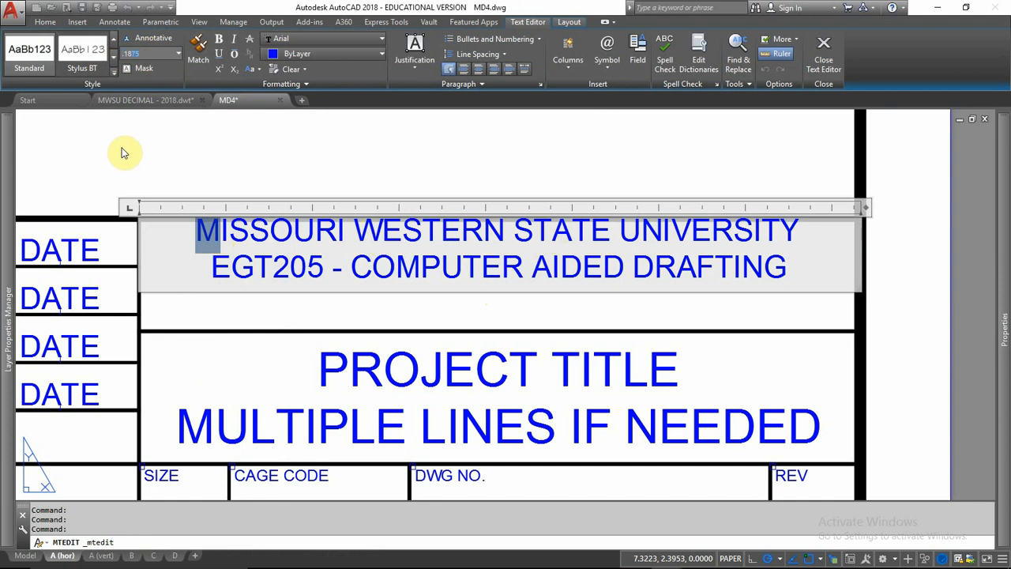
key("Return")
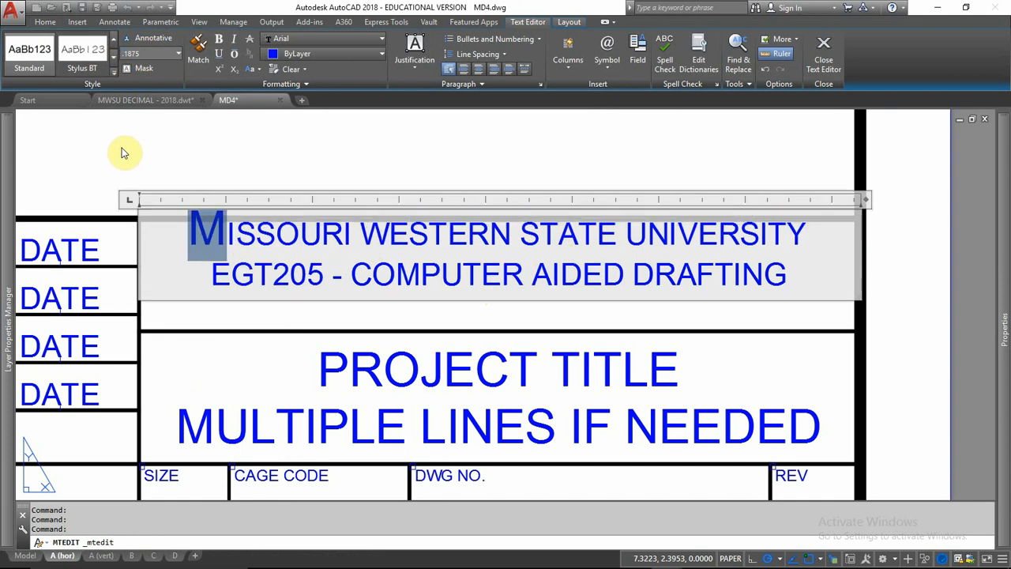
left_click_drag(361, 235, 387, 237)
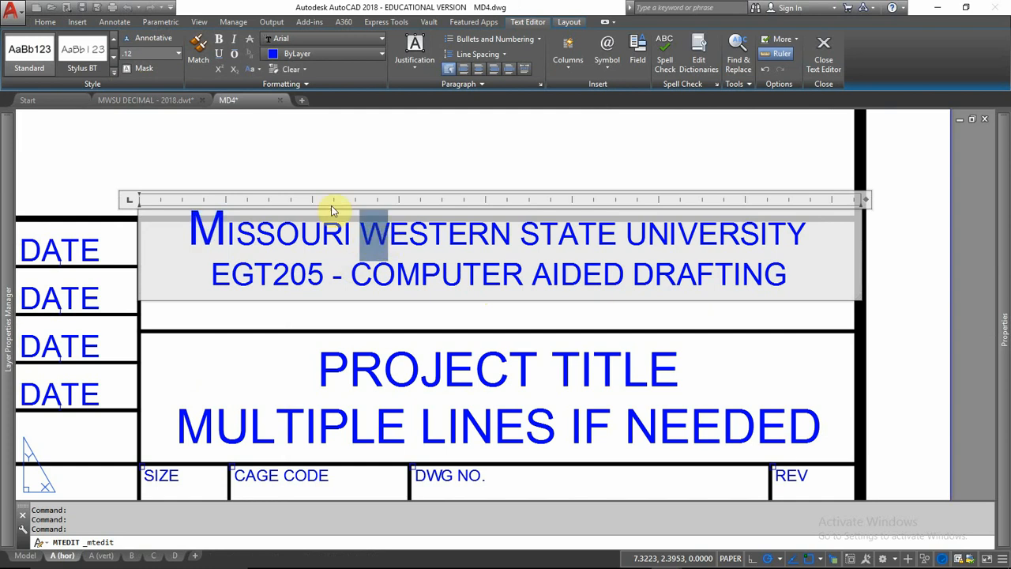
left_click(219, 39)
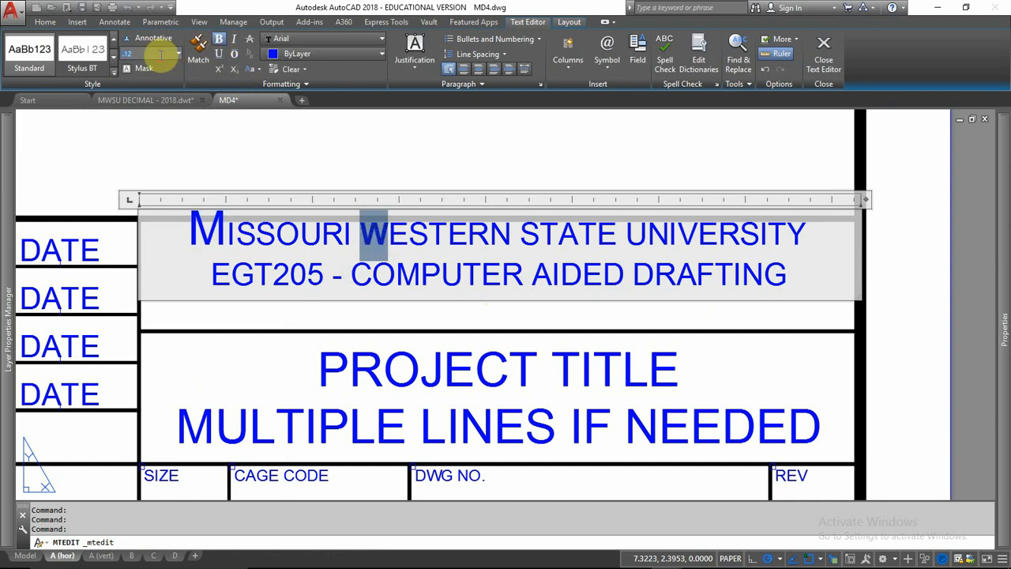
key("Return")
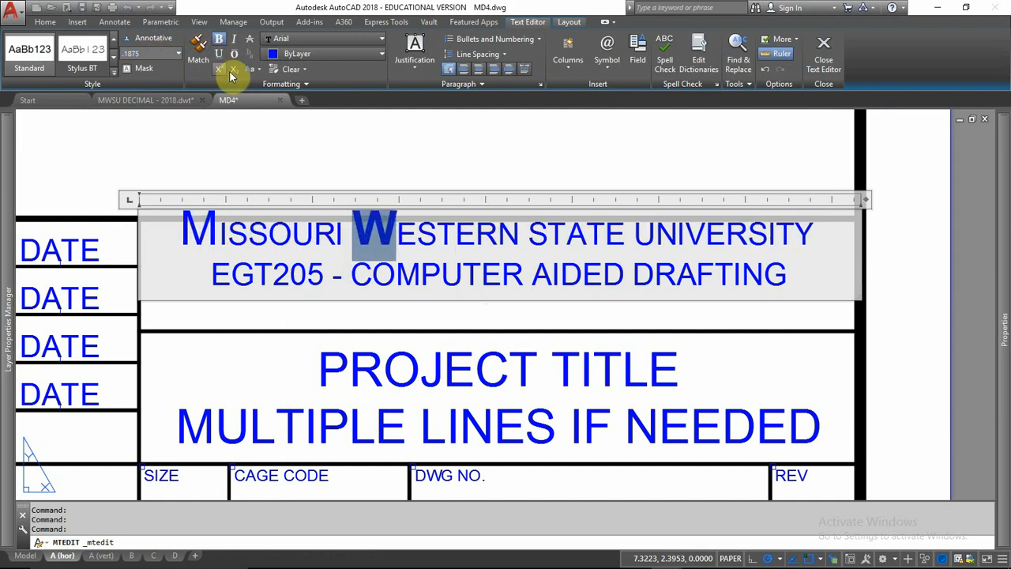
left_click(218, 239)
left_click_drag(218, 238, 183, 241)
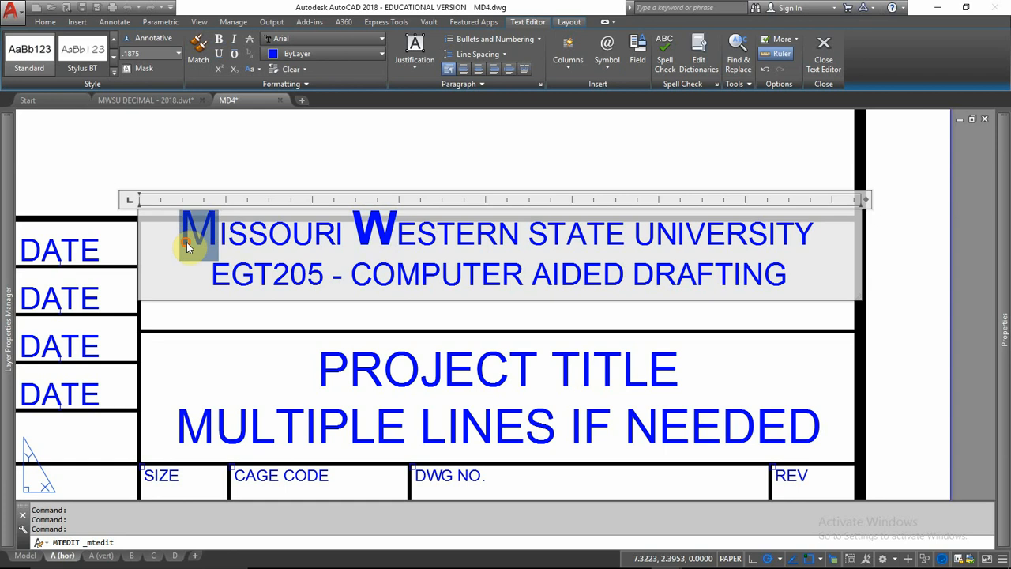
left_click(219, 38)
Make the initial S of STATE in the heading bold with a text height of .1875.
left_click_drag(527, 235, 547, 237)
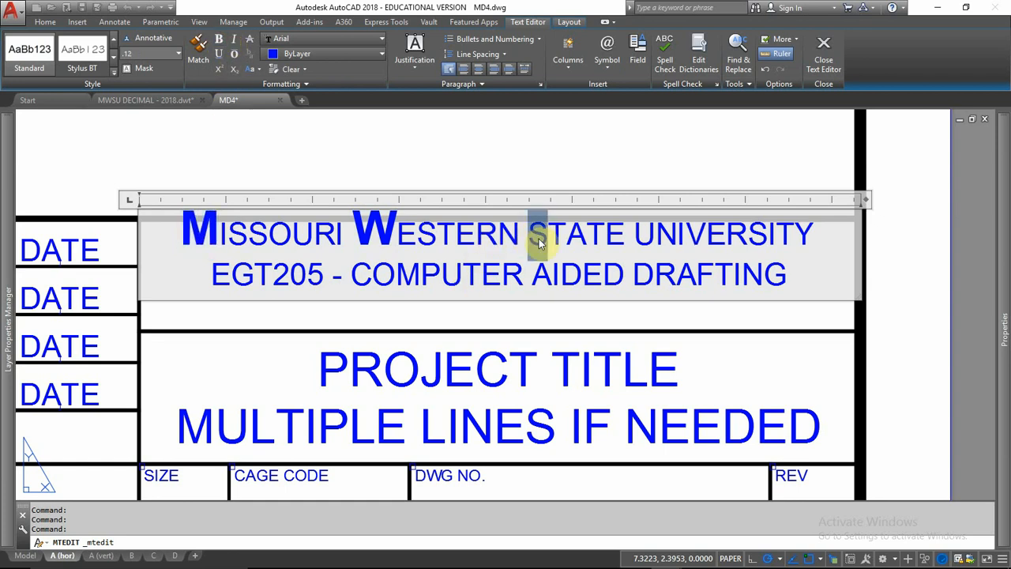
left_click(156, 52)
type(".12")
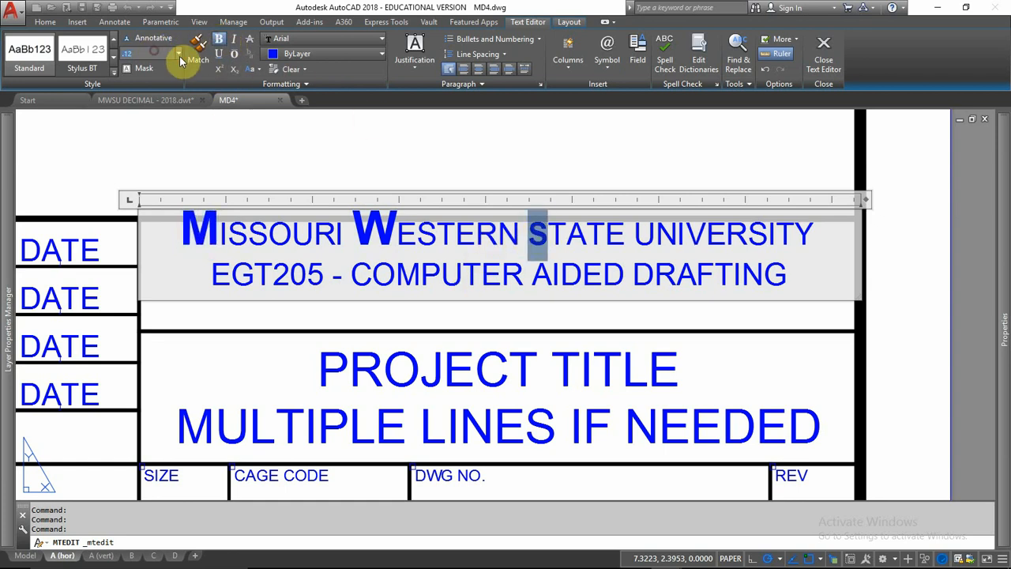
left_click(179, 54)
left_click(150, 107)
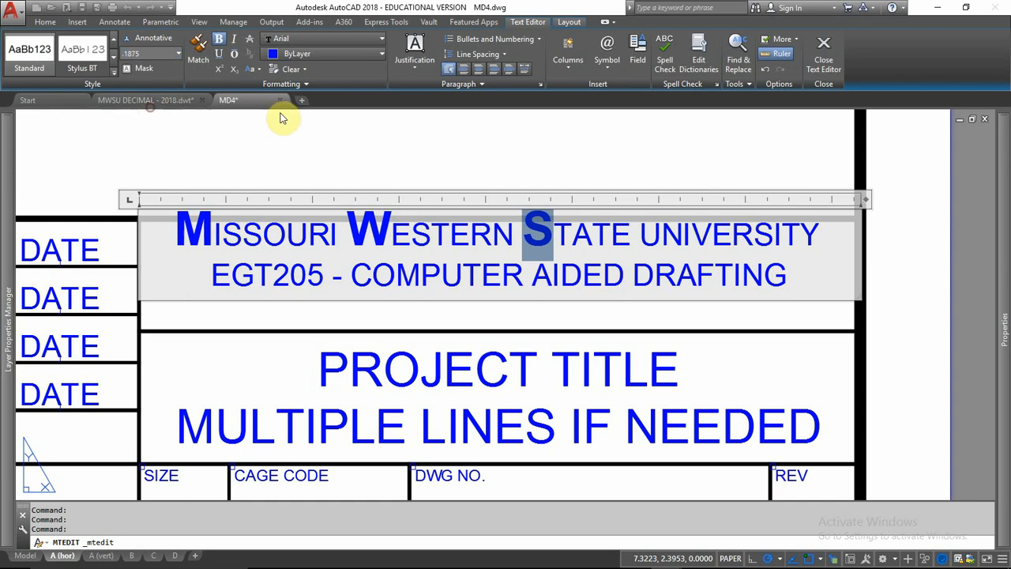
Make the initial U of UNIVERSITY in the heading bold with a text height of .1875.
left_click(662, 241)
left_click_drag(662, 241, 639, 241)
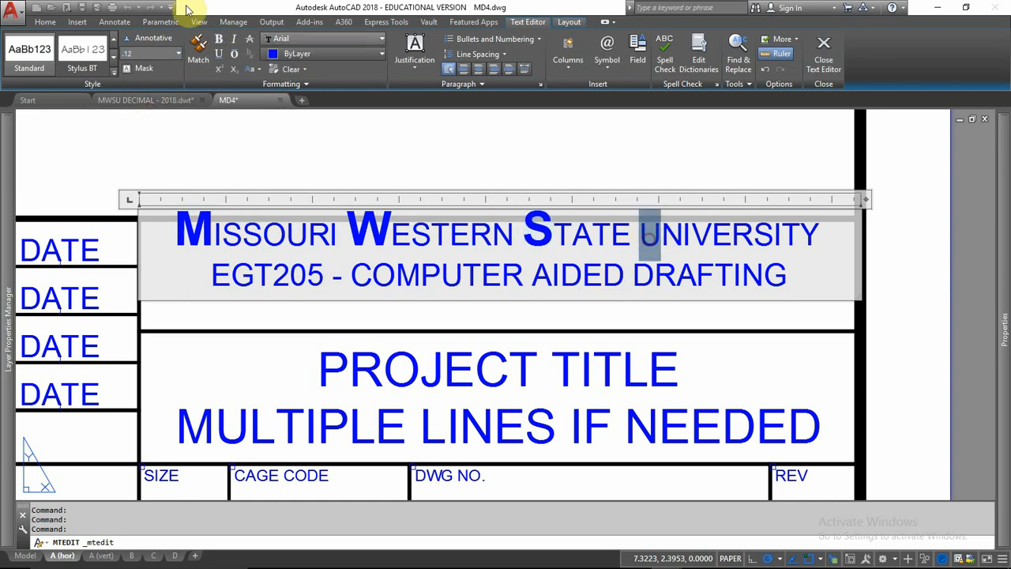
left_click(179, 54)
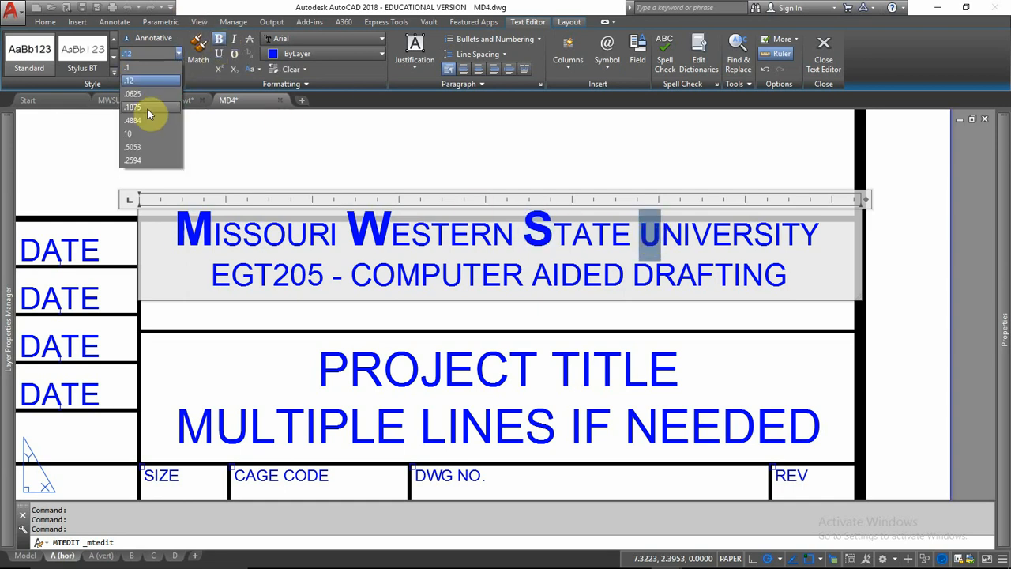
left_click(146, 108)
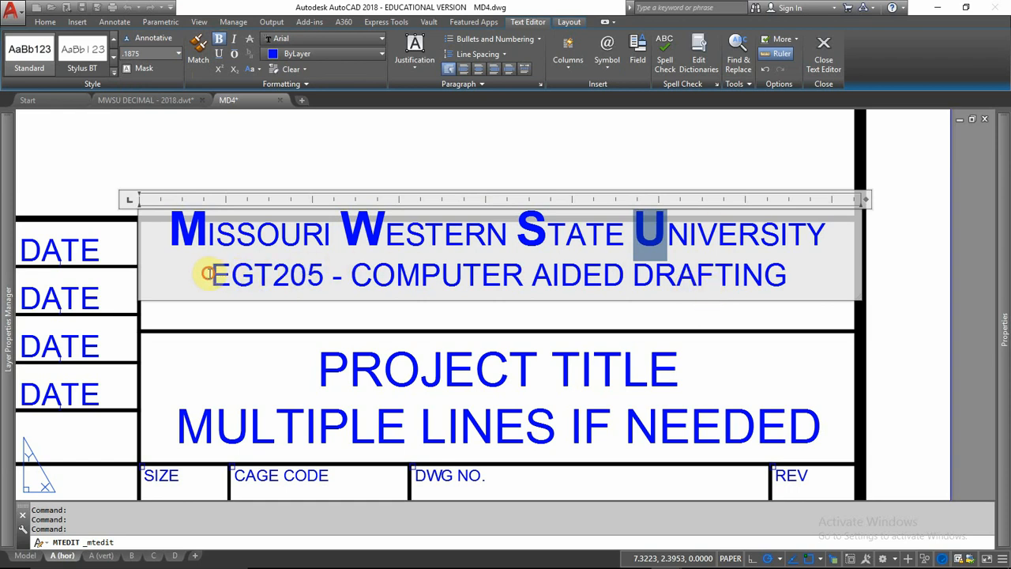
Set the text height of EGT205 in the heading's second line to .1875.
left_click_drag(207, 273, 322, 273)
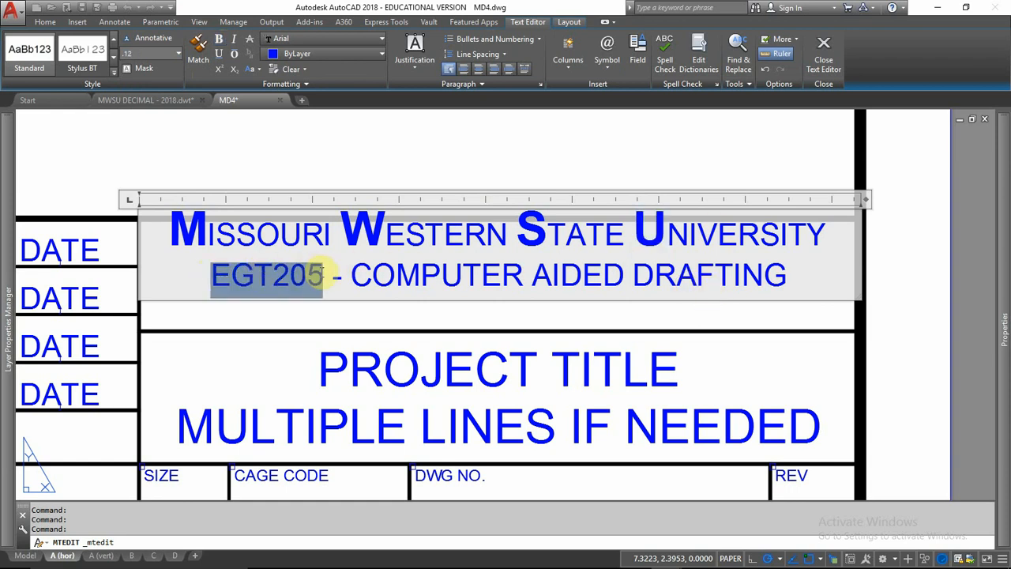
left_click(178, 54)
left_click(144, 105)
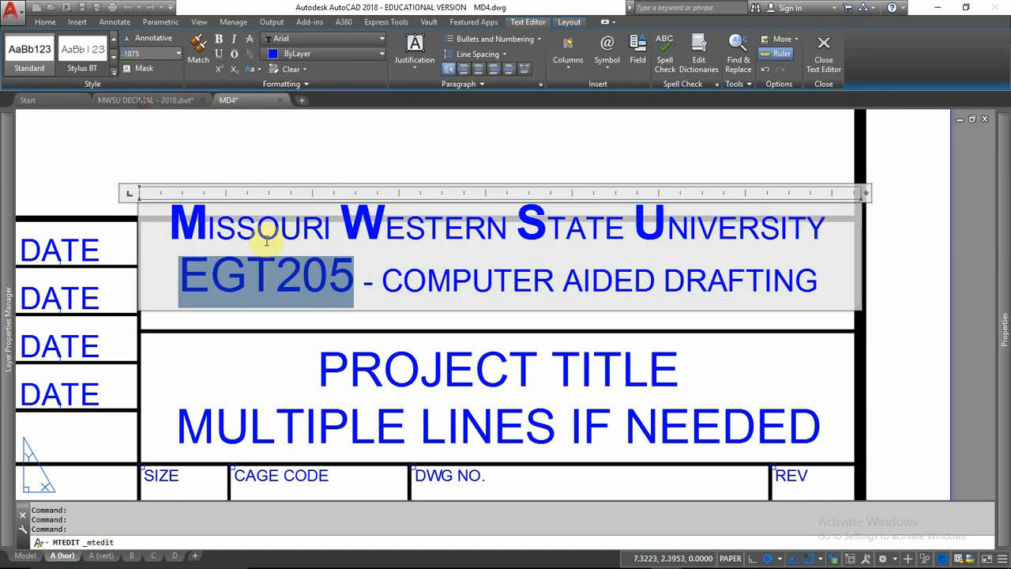
Make the initial letters of COMPUTER, AIDED and DRAFTING bold with a text height of .1875 and exit the text editor.
left_click_drag(383, 281, 403, 283)
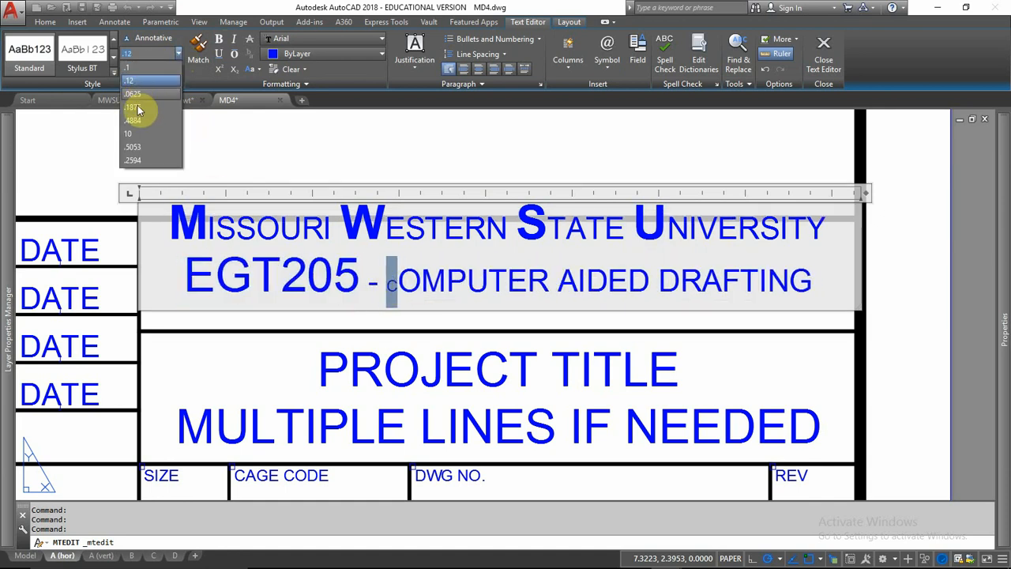
left_click(140, 107)
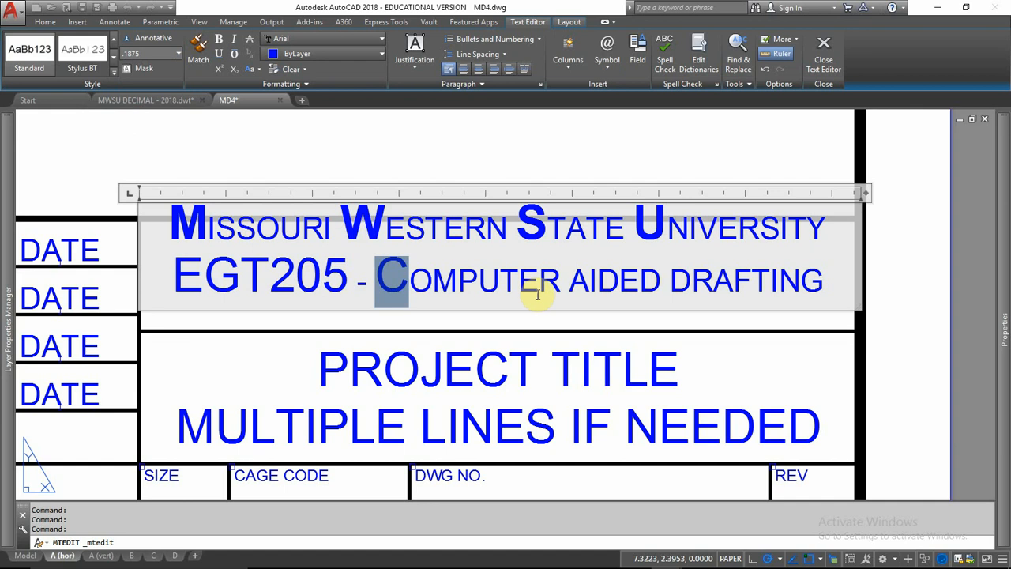
left_click(219, 39)
left_click_drag(568, 282, 589, 281)
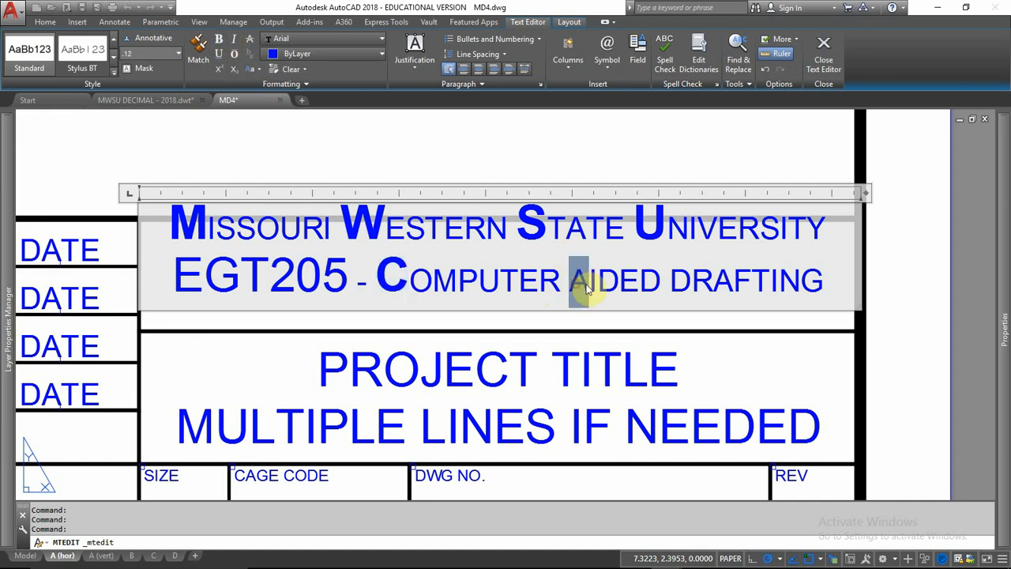
left_click(219, 39)
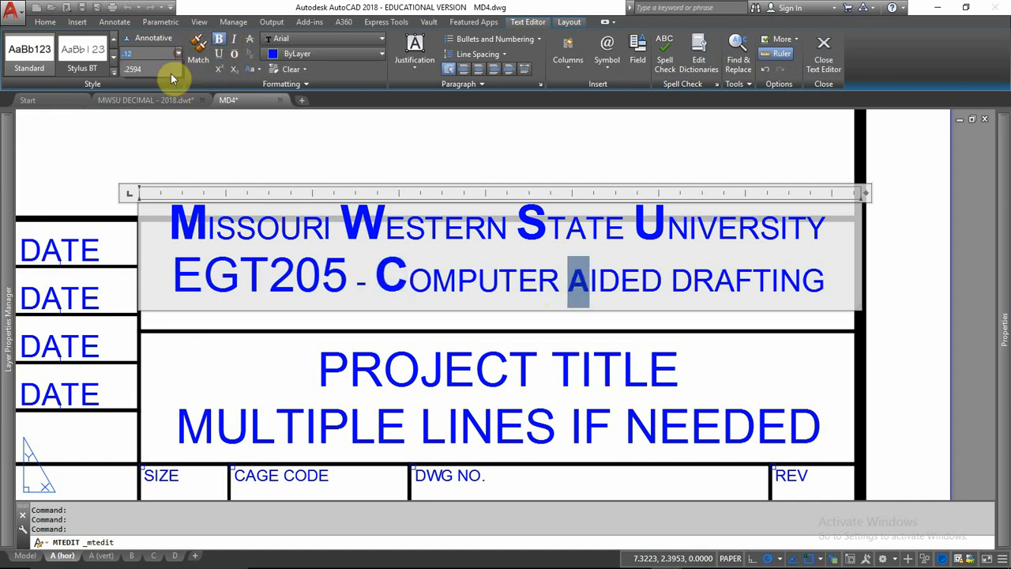
left_click(179, 53)
left_click(141, 107)
left_click_drag(677, 281, 698, 282)
left_click(179, 53)
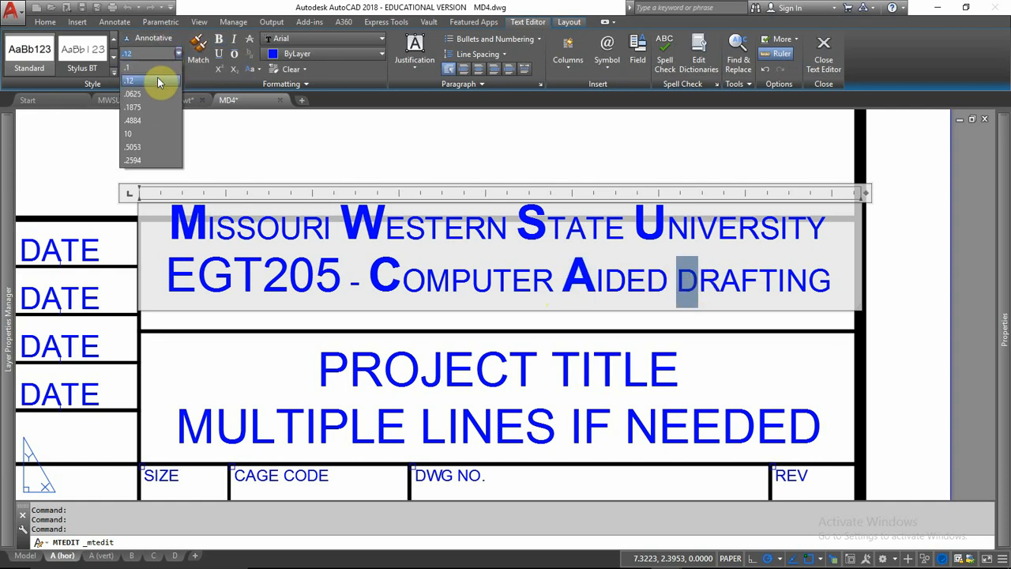
left_click(155, 110)
left_click(219, 38)
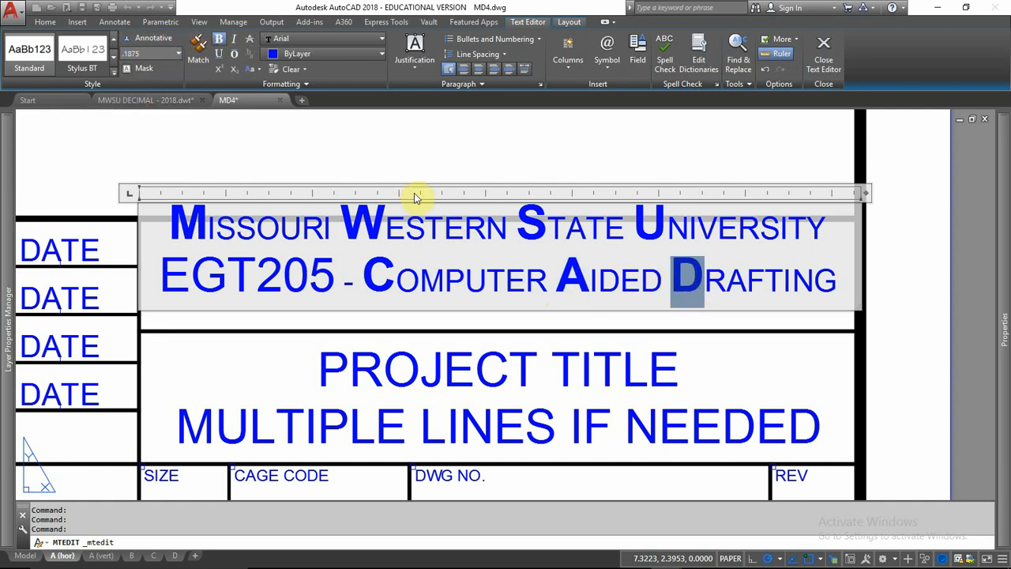
left_click(718, 168)
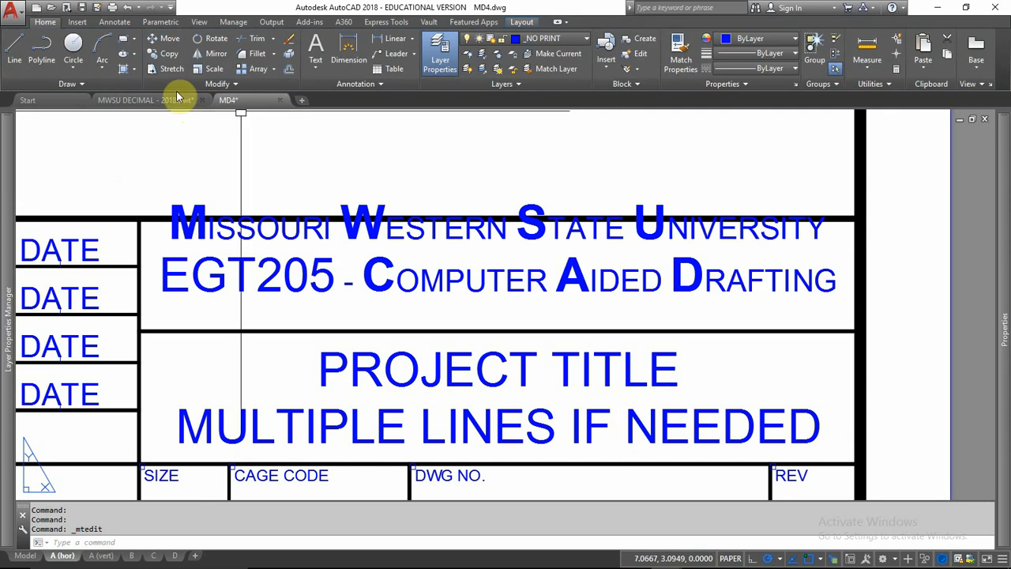
Examine the fonts and slant of the two heading lines in the MWSU DECIMAL - 2018.dwt title block and return to MD4.dwg.
left_click(182, 100)
scroll(632, 224, "down", 2)
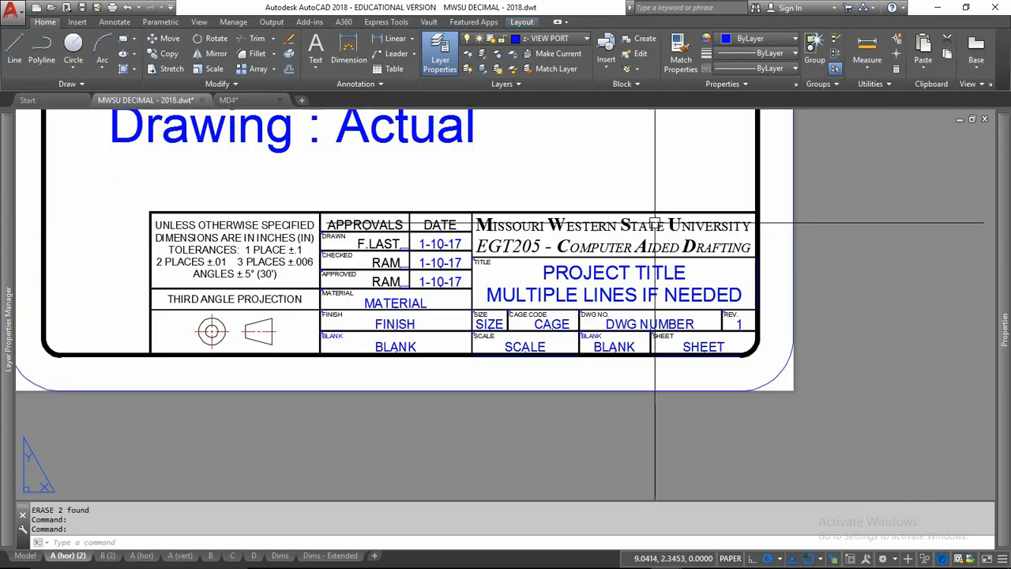
scroll(660, 224, "up", 4)
scroll(445, 293, "up", 1)
scroll(409, 293, "down", 1)
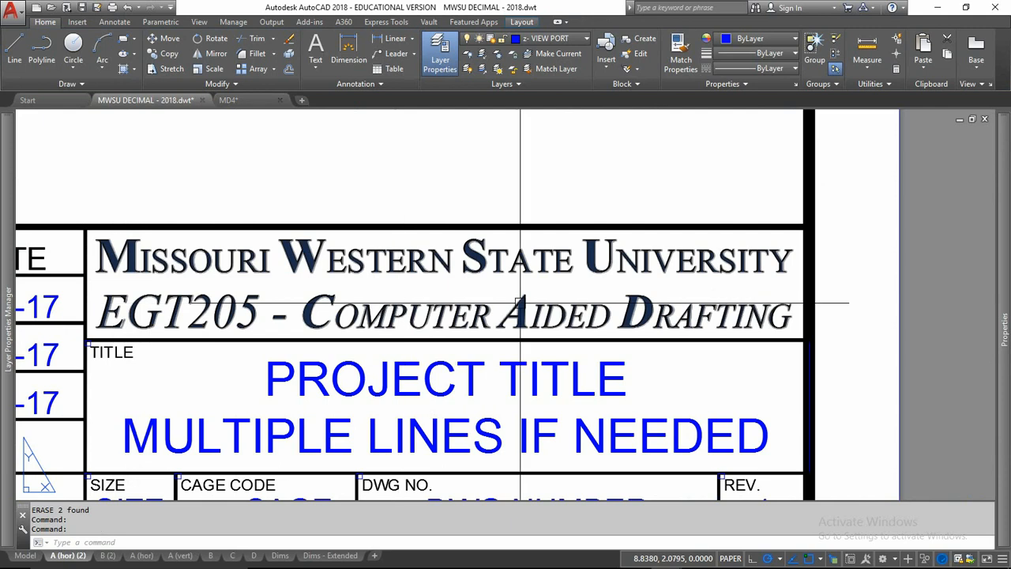
middle_click_drag(608, 292, 651, 289)
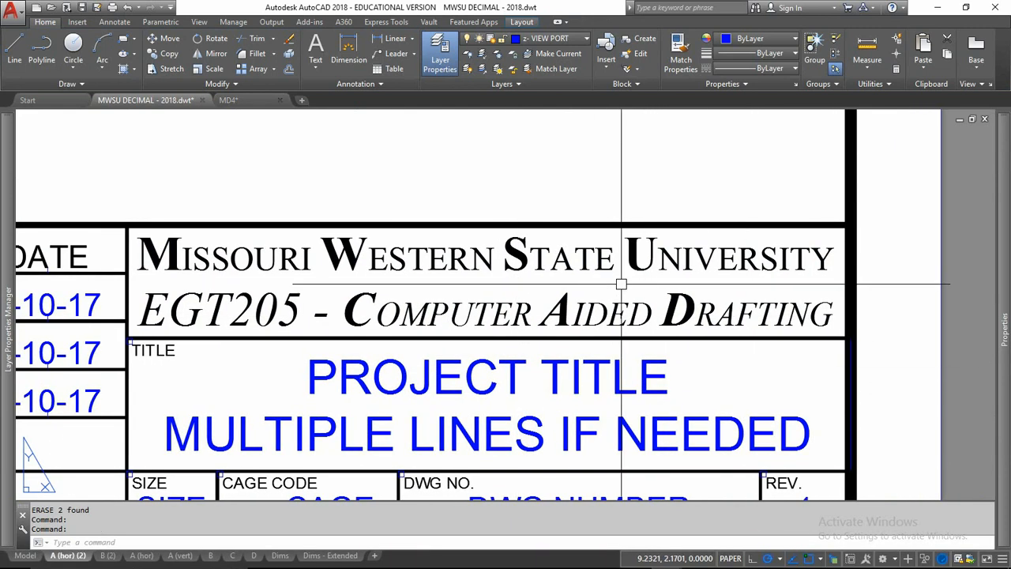
left_click(251, 99)
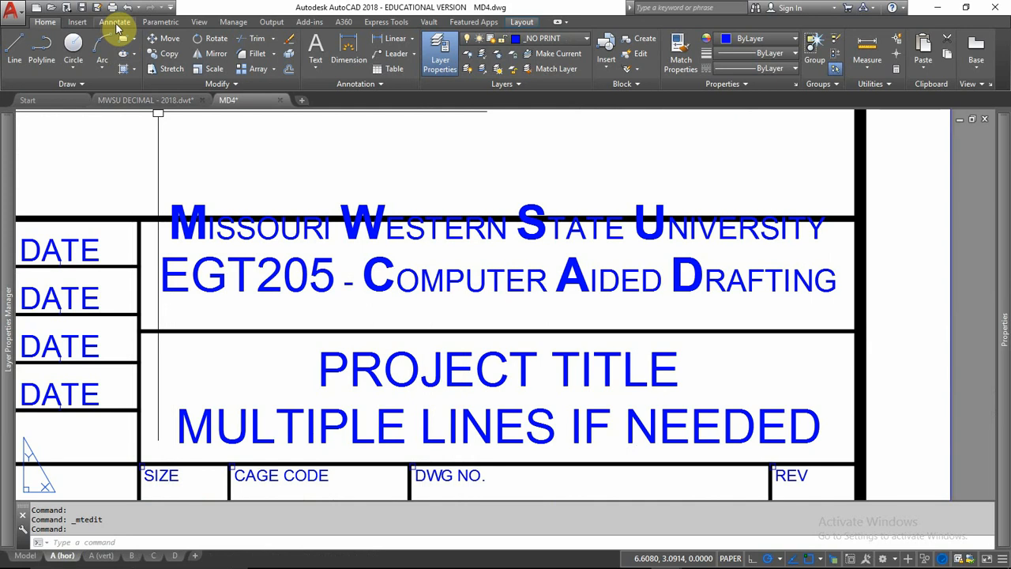
left_click(116, 22)
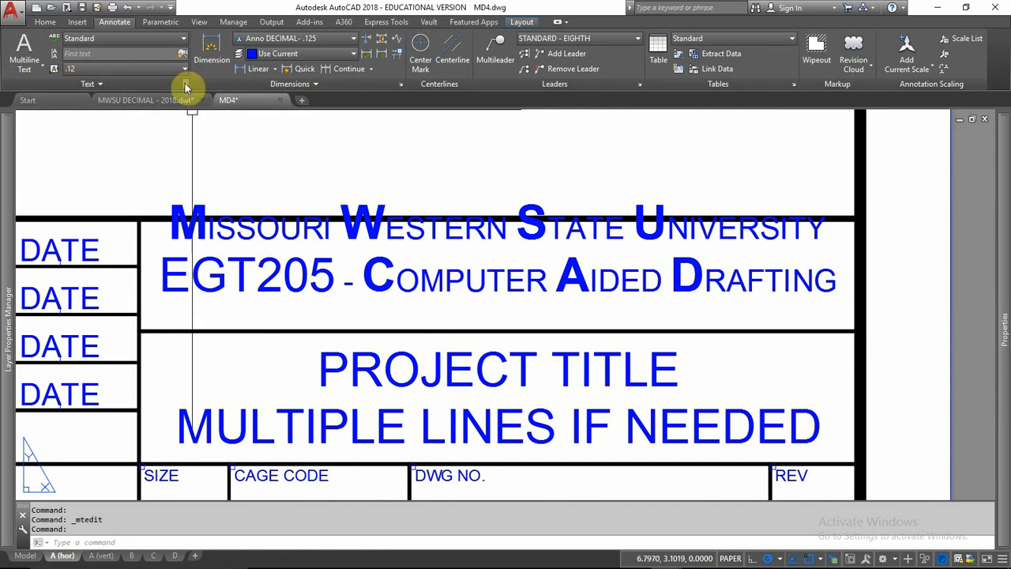
left_click(185, 41)
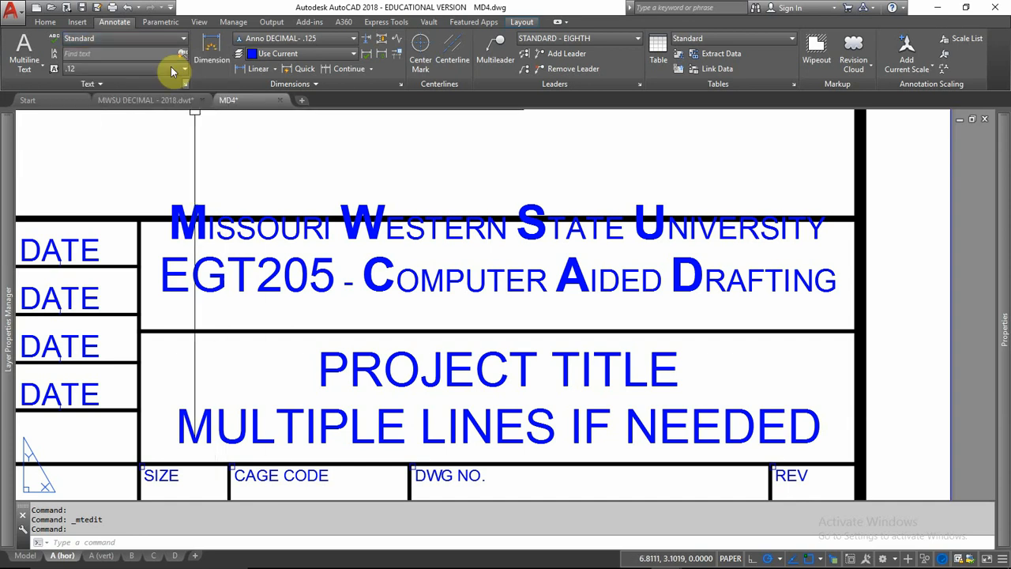
left_click(186, 86)
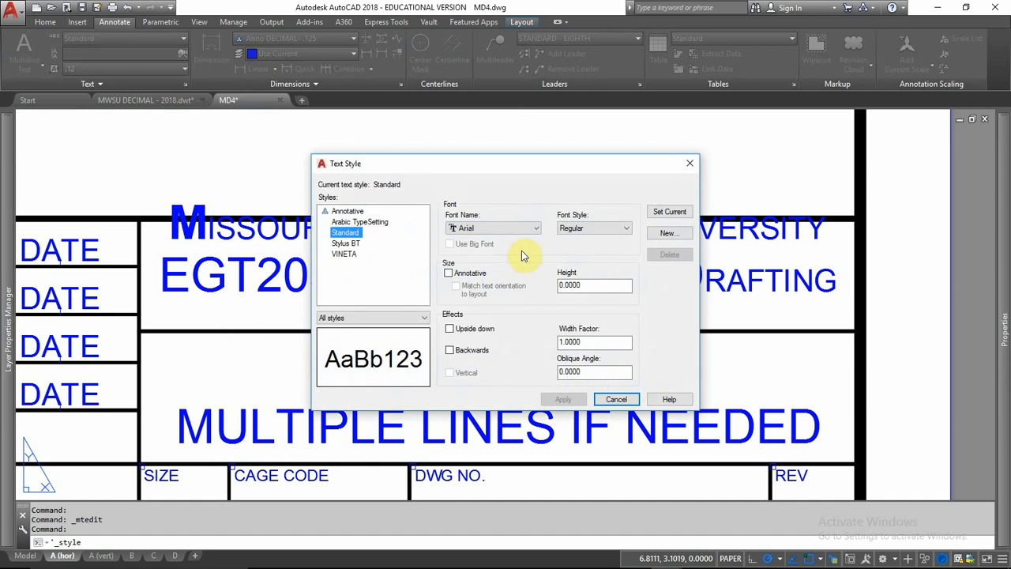
left_click_drag(496, 173, 426, 131)
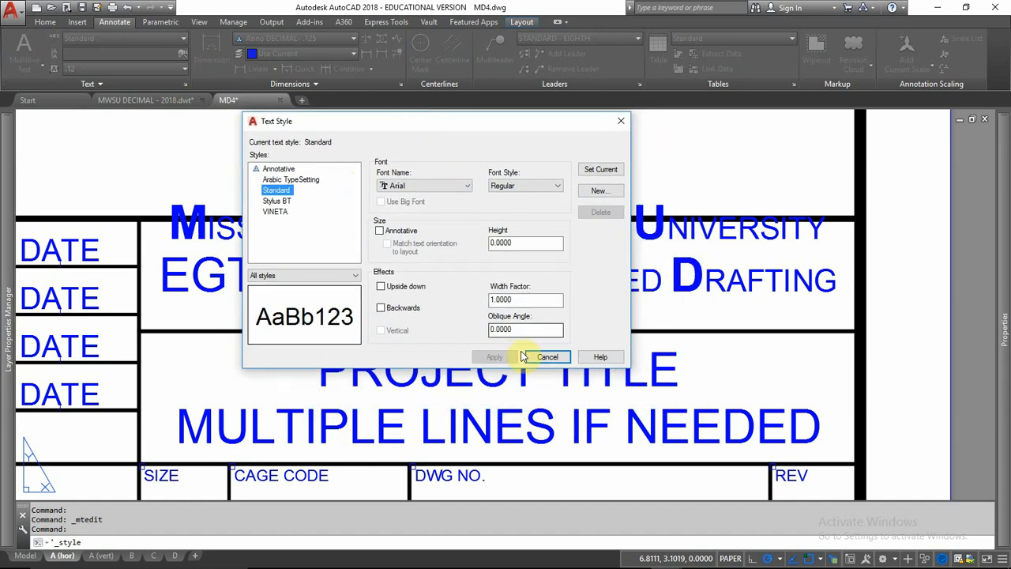
left_click(549, 358)
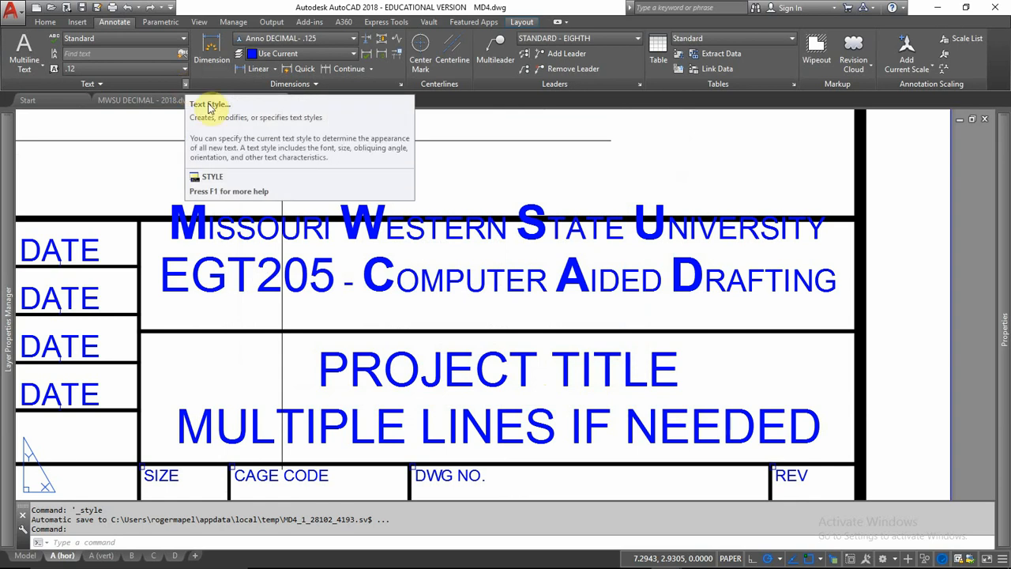
Open the text style settings with the STYLE command.
type("ST")
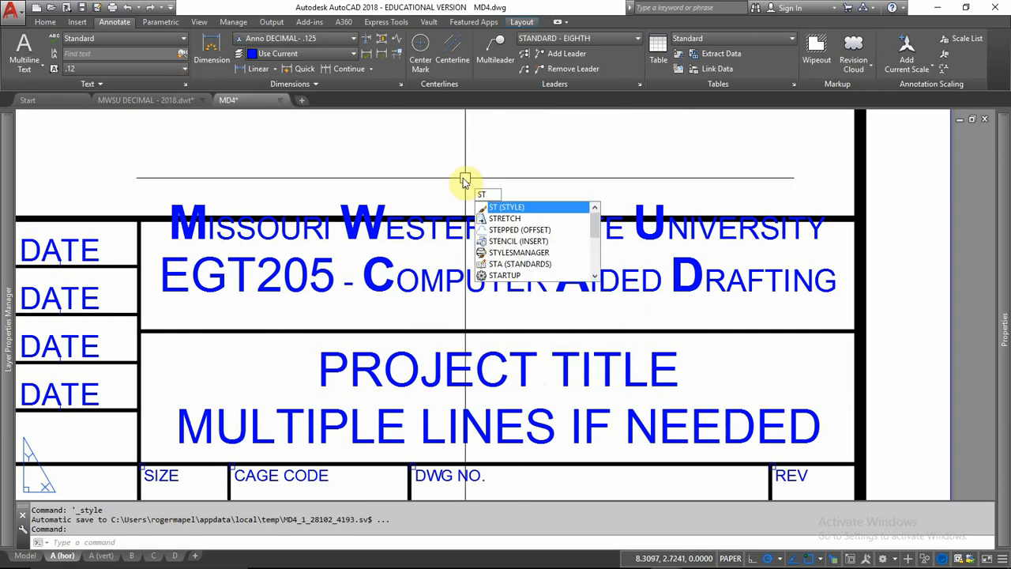
key("BackSpace")
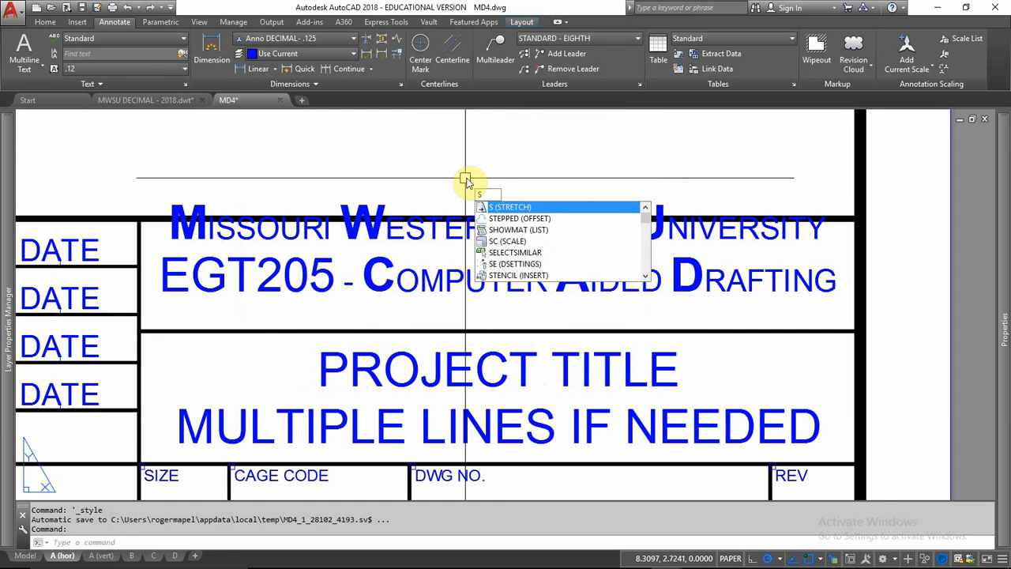
type("T")
key("Return")
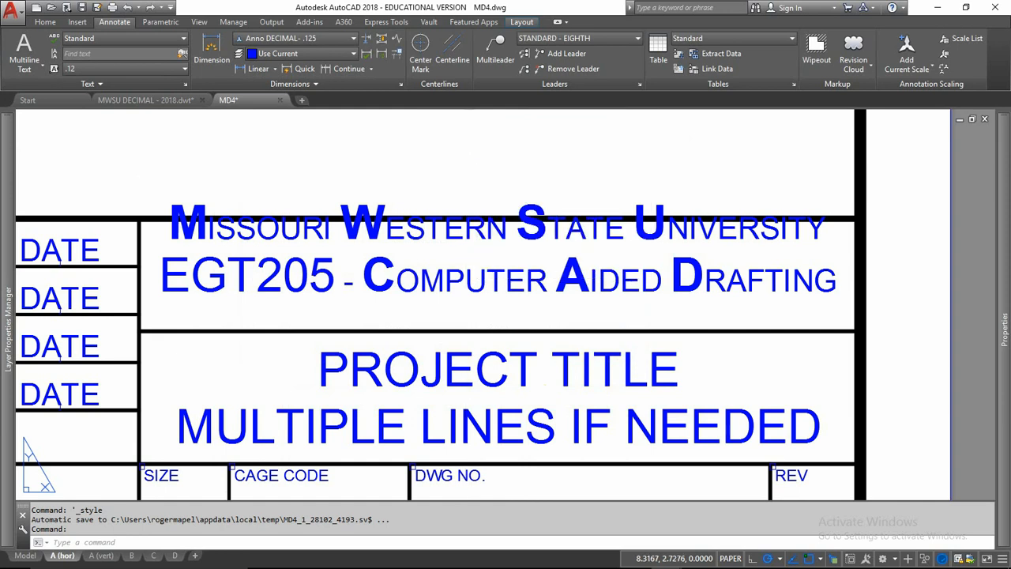
left_click_drag(466, 168, 445, 147)
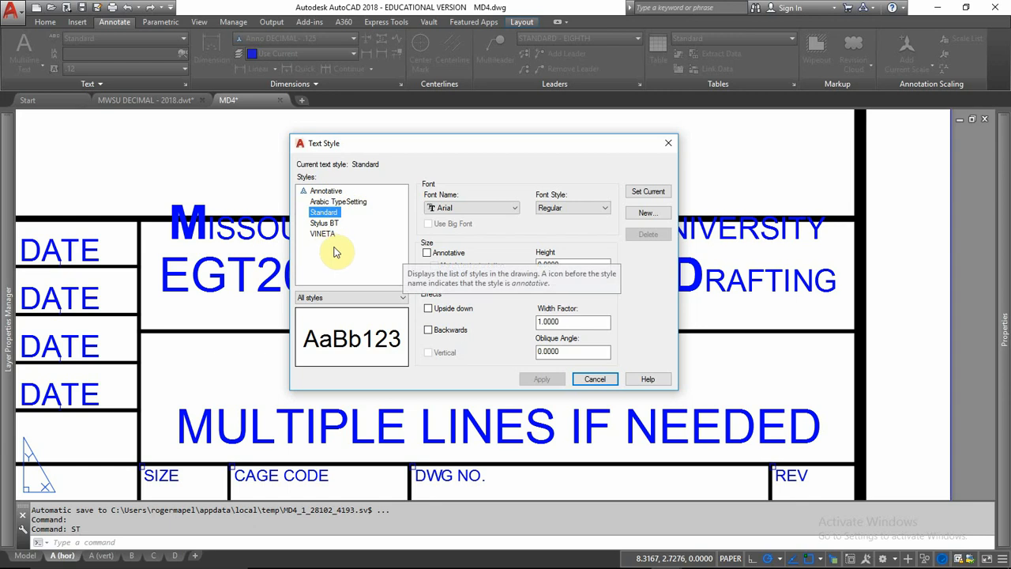
Try to delete the Arabic TypeSetting text style.
left_click(349, 204)
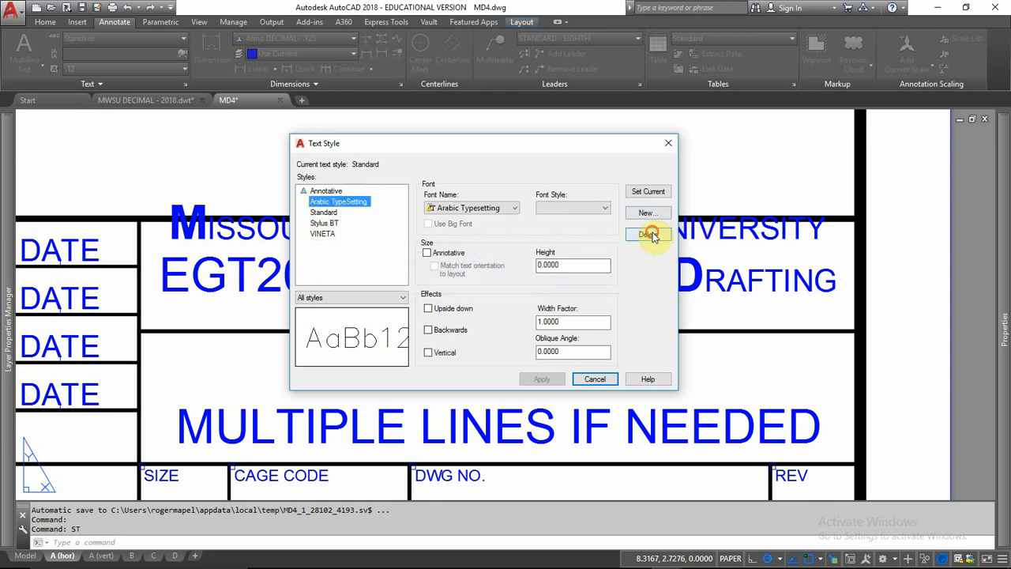
left_click(648, 233)
left_click(524, 299)
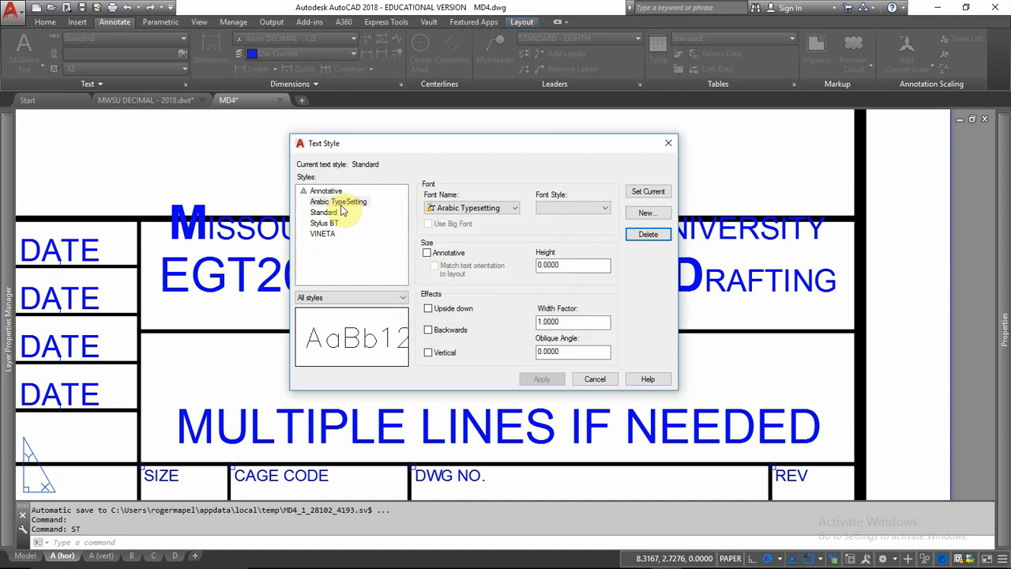
left_click(332, 260)
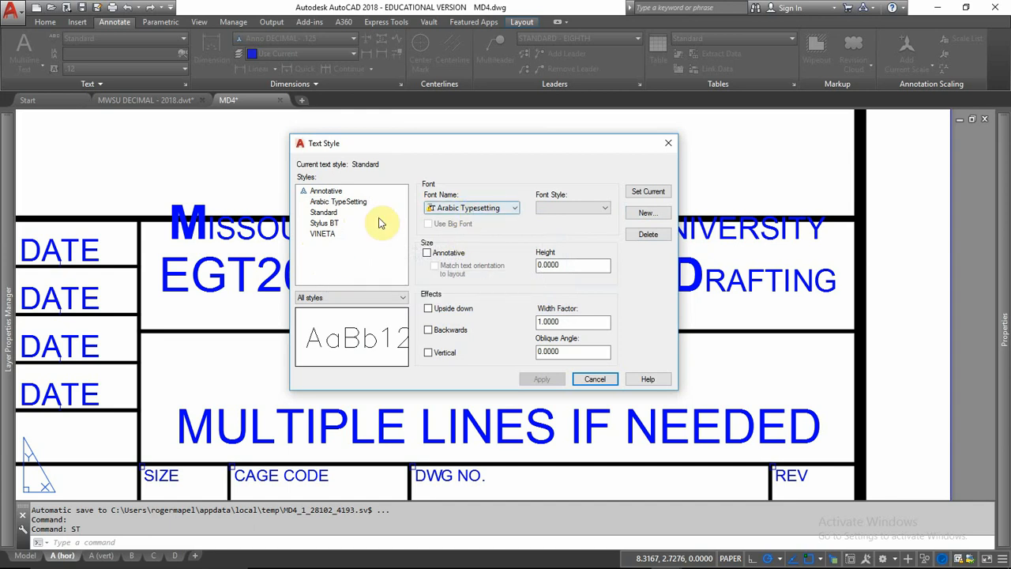
Create a new text style based on Standard, keep the suggested name style1, and select it for editing.
left_click(323, 212)
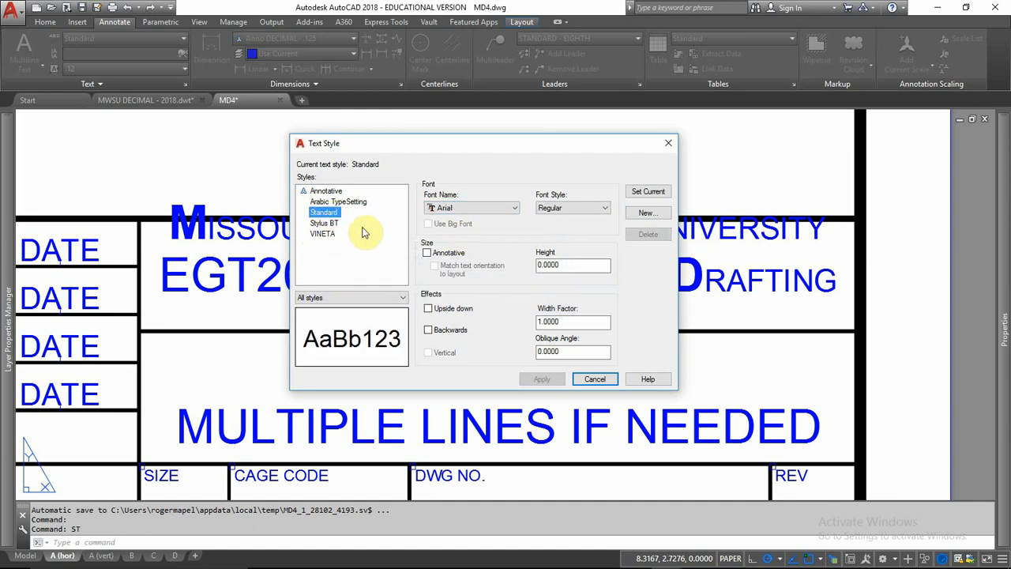
left_click(329, 192)
left_click(327, 212)
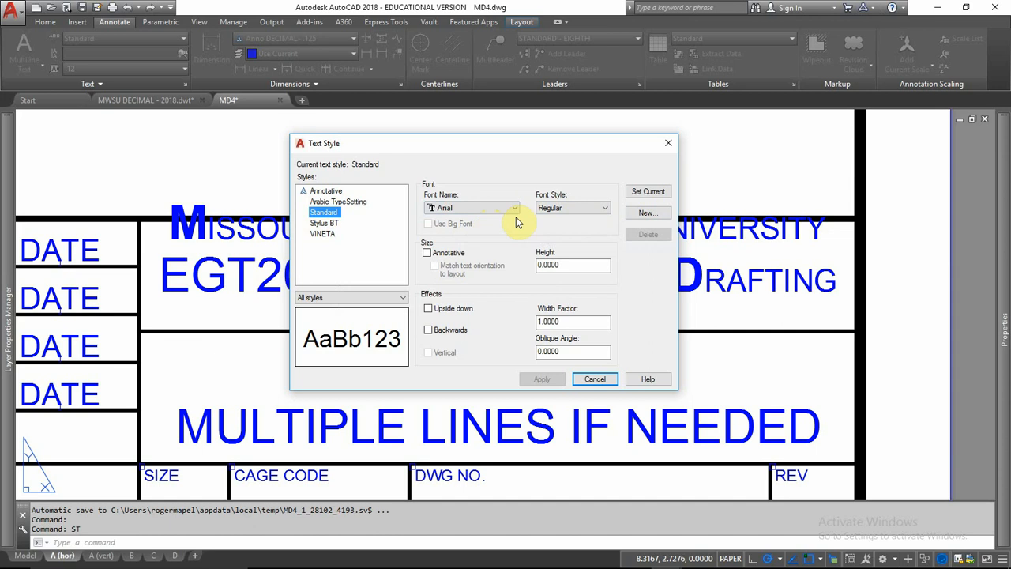
left_click(644, 215)
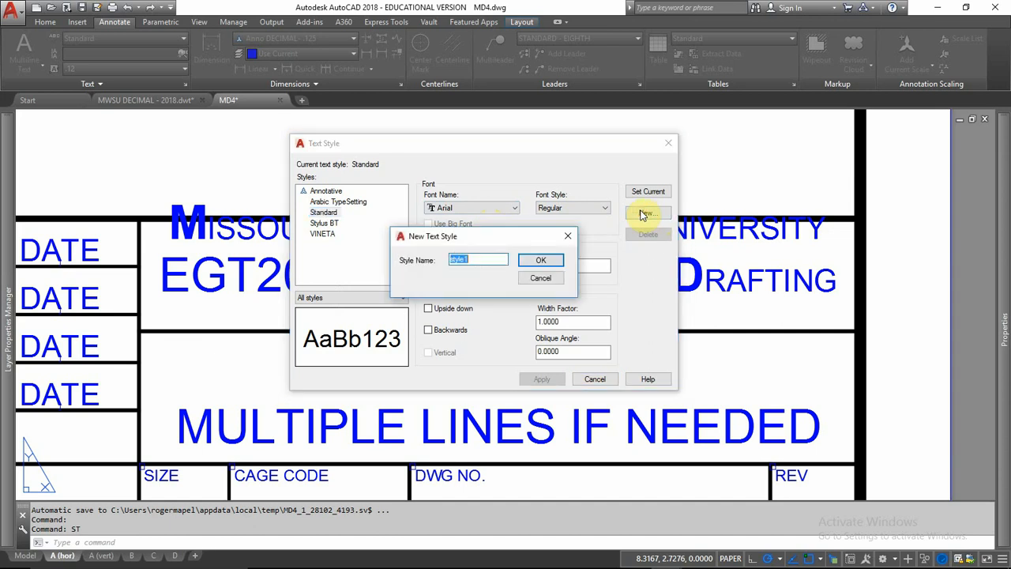
key("Return")
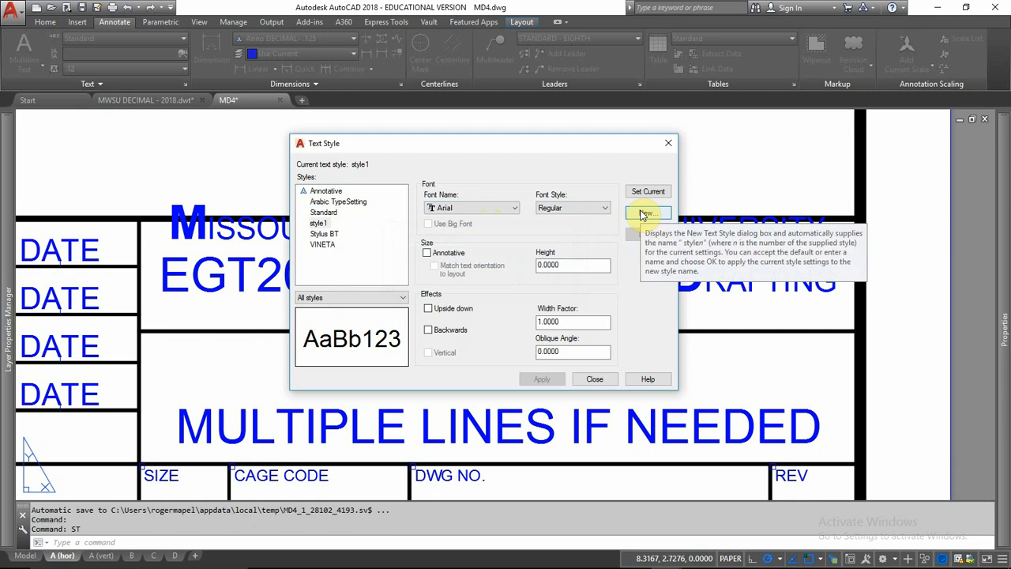
left_click(319, 224)
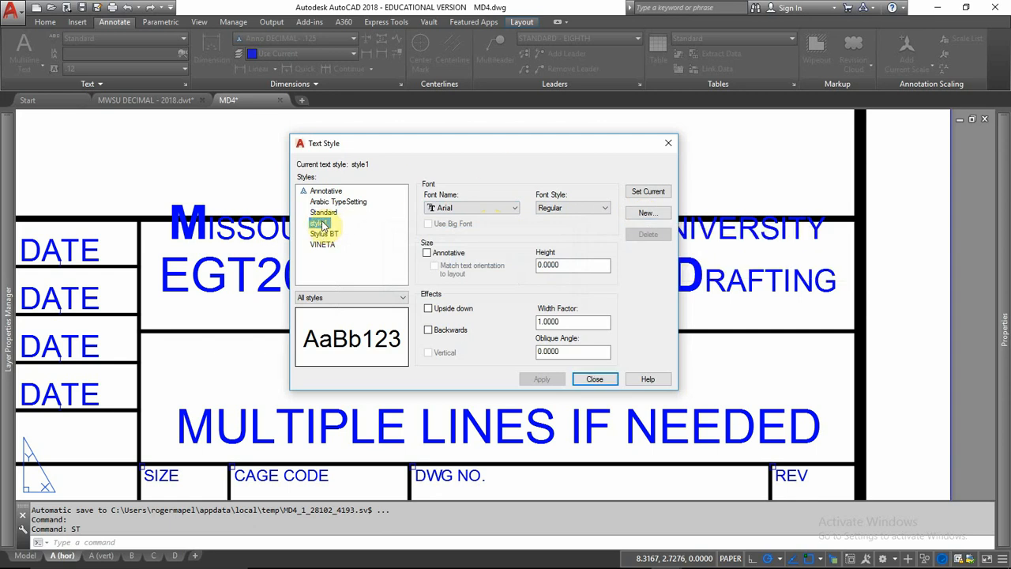
Set the font of the style1 text style to Times New Roman.
left_click(516, 209)
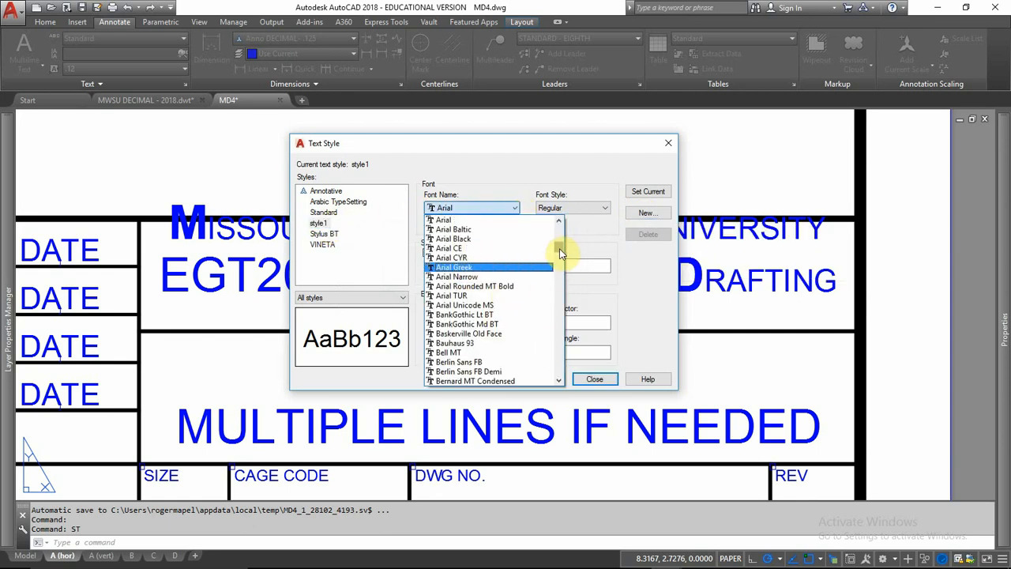
left_click_drag(559, 252, 564, 363)
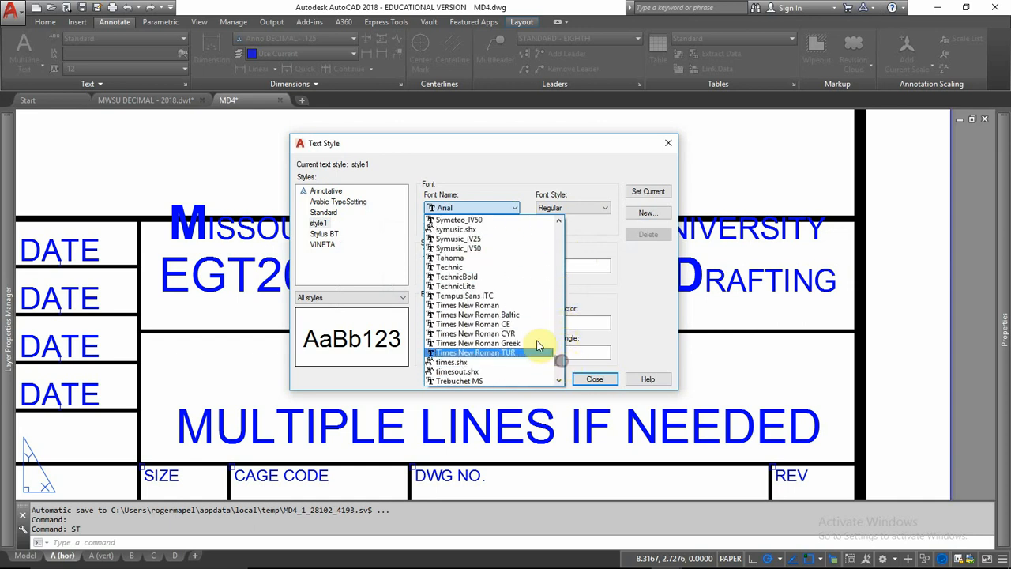
left_click(447, 308)
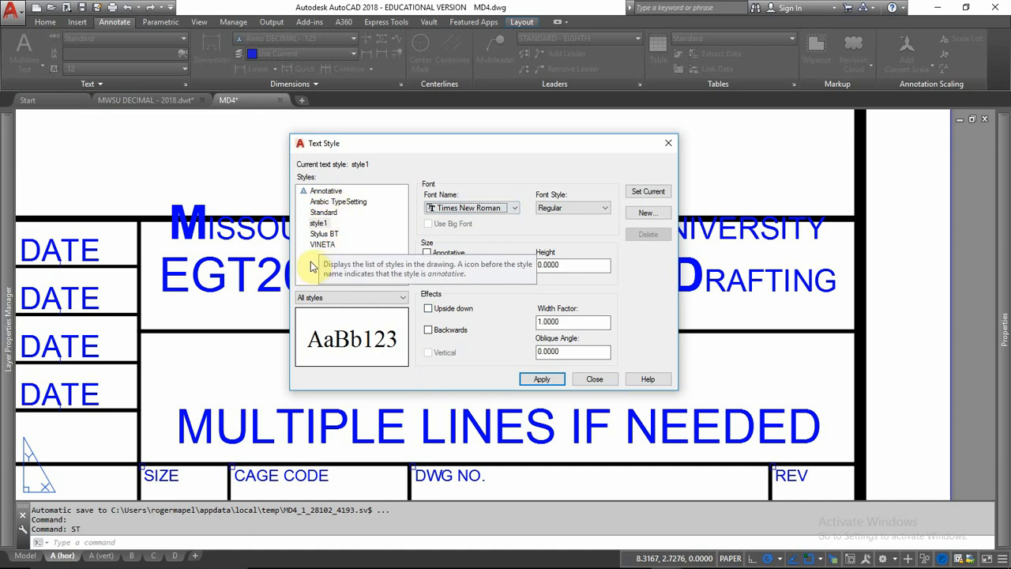
Save the font change and rename the text style style1 as TimesNewRoman.
left_click(316, 227)
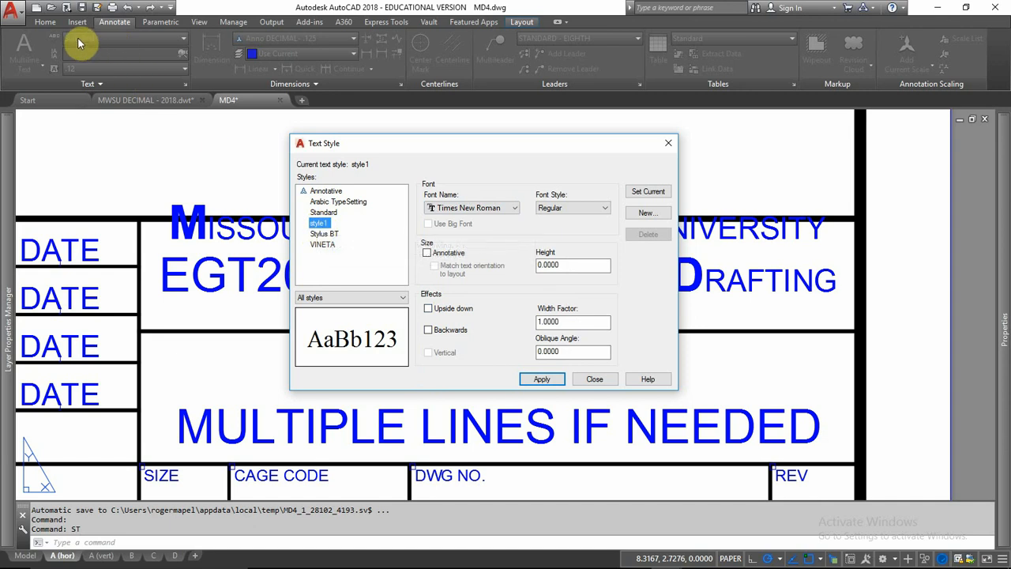
right_click(321, 225)
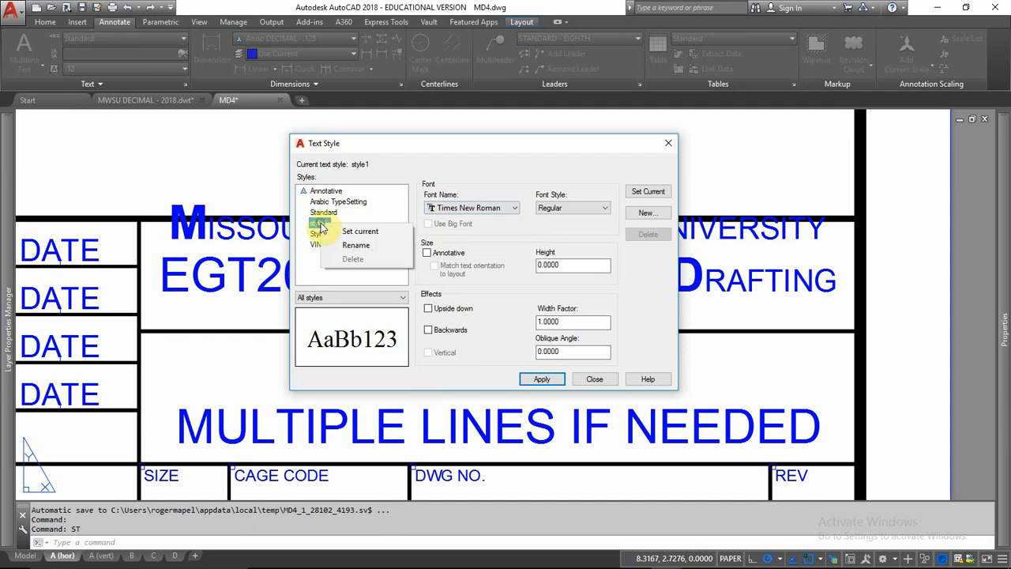
left_click(345, 251)
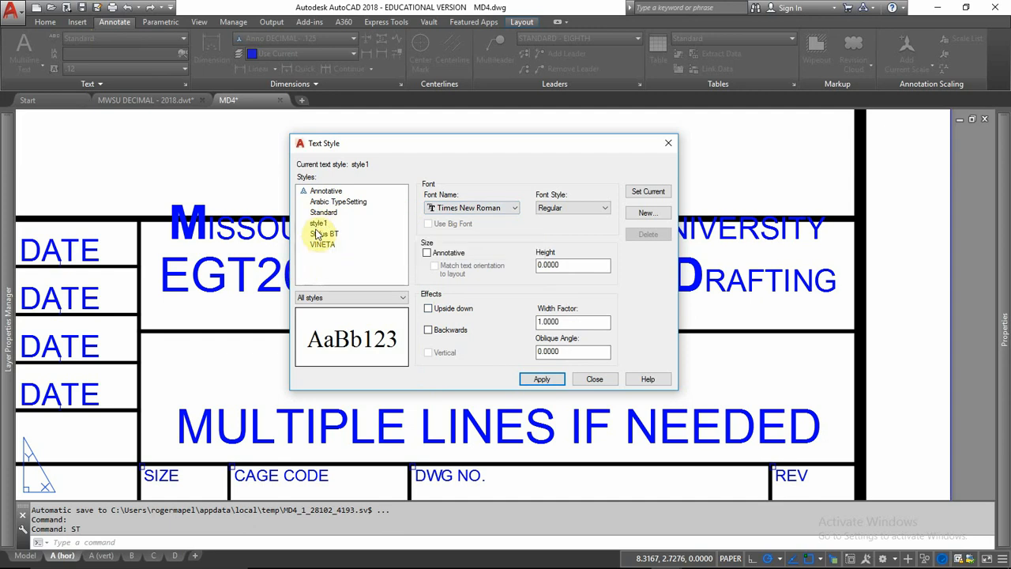
left_click(329, 286)
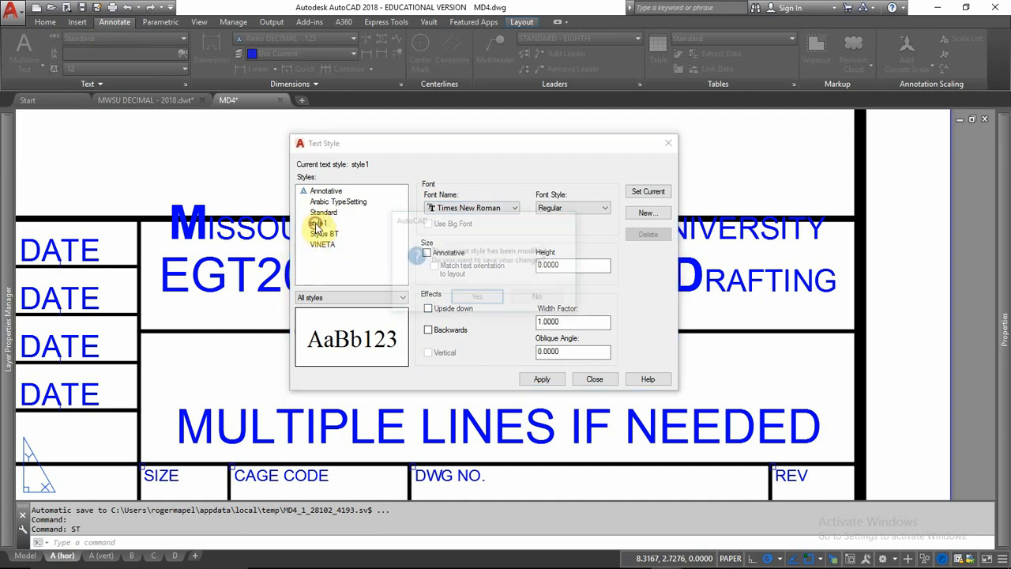
left_click(486, 299)
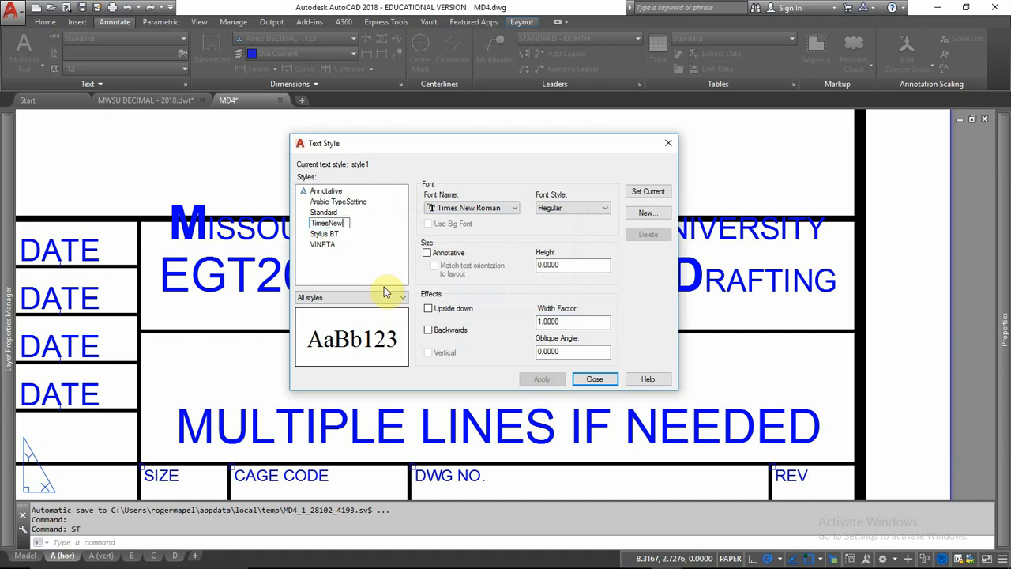
key("Return")
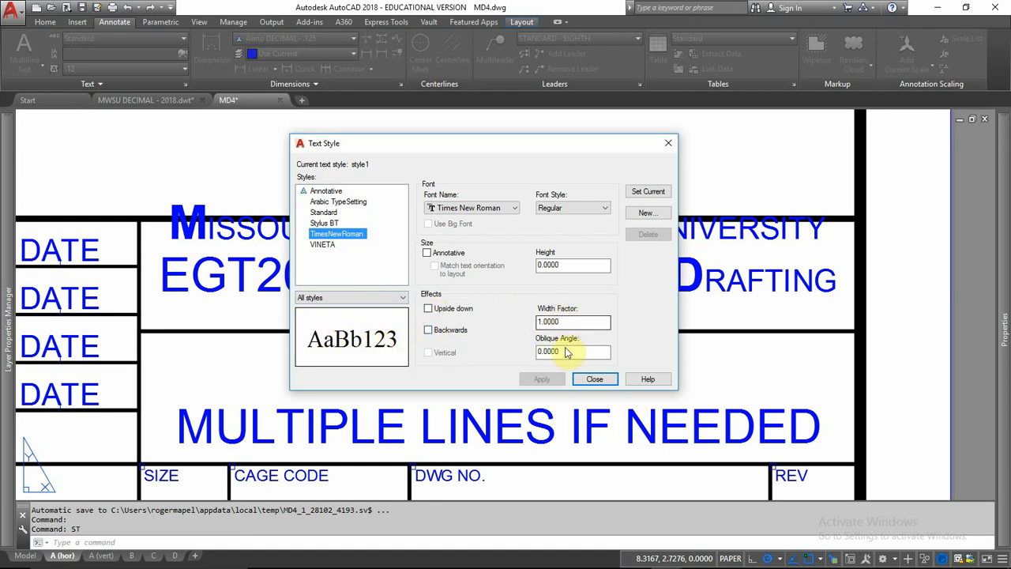
Make TimesNewRoman the current text style and close the text style settings.
left_click(569, 353)
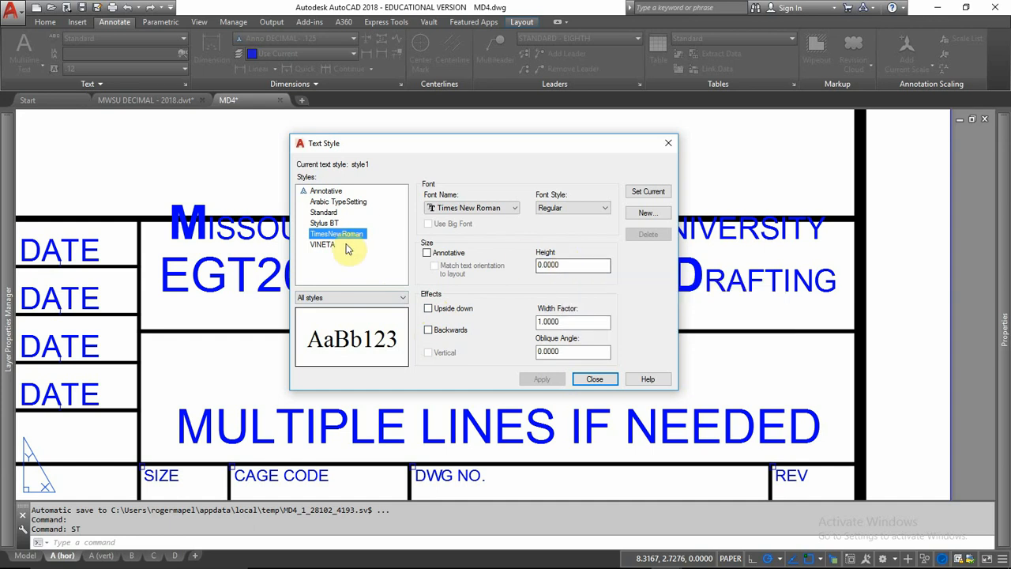
left_click(648, 191)
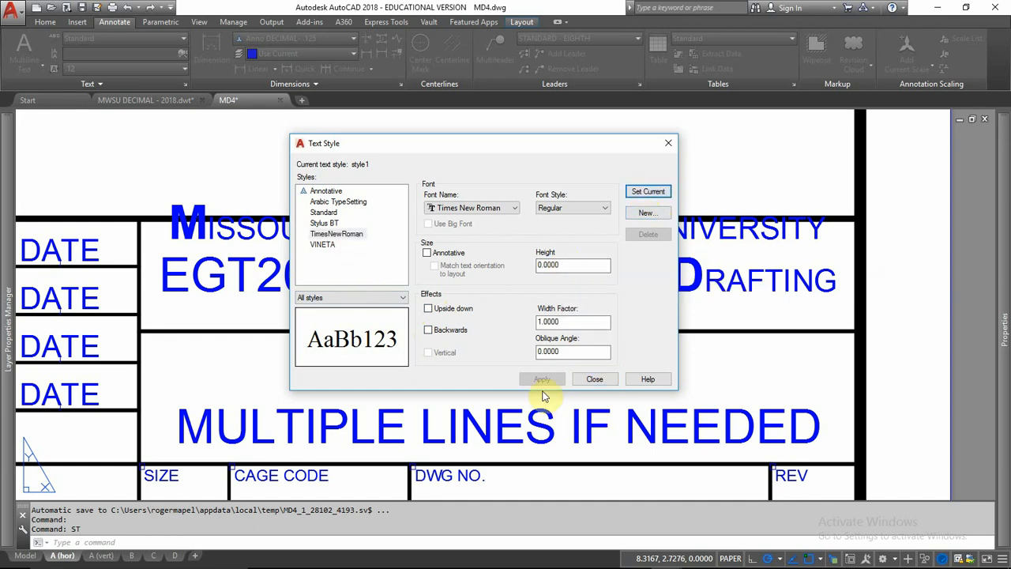
left_click(595, 380)
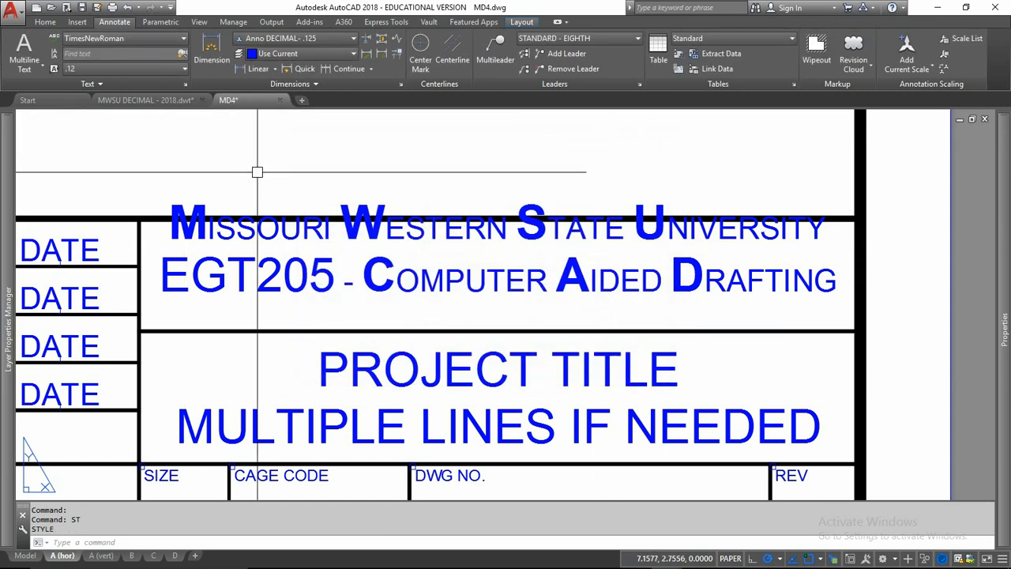
type("dt")
key("Return")
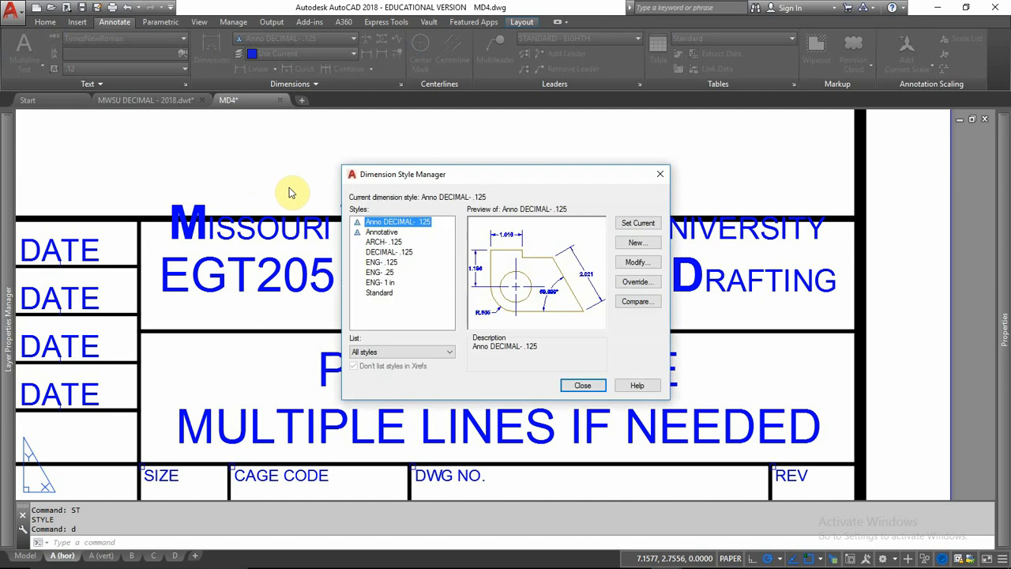
left_click(583, 385)
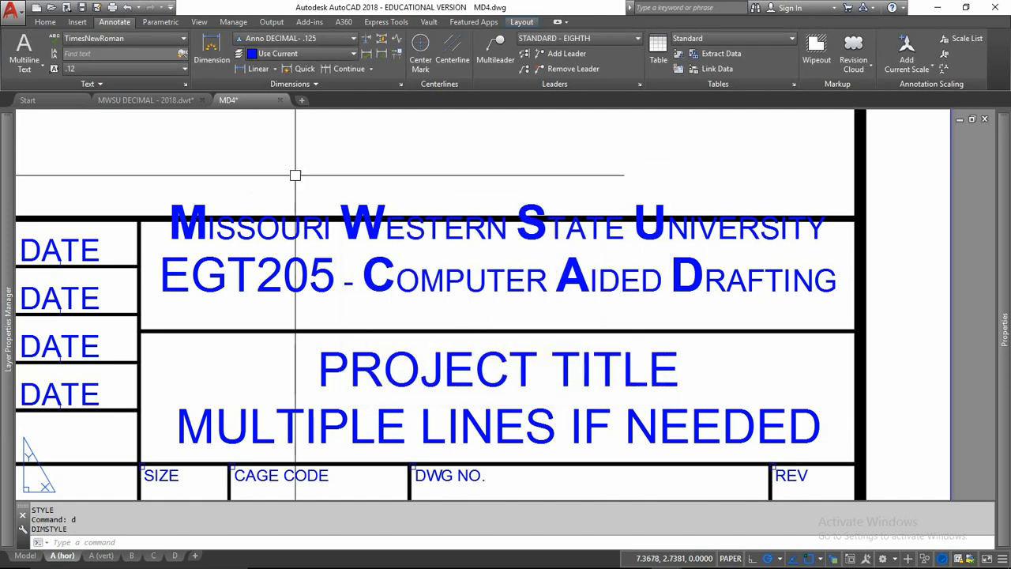
Try out the current text style with the single-line text "asdad" above the title block at the default height and rotation, and discard it.
type("dt")
key("Return")
left_click(263, 172)
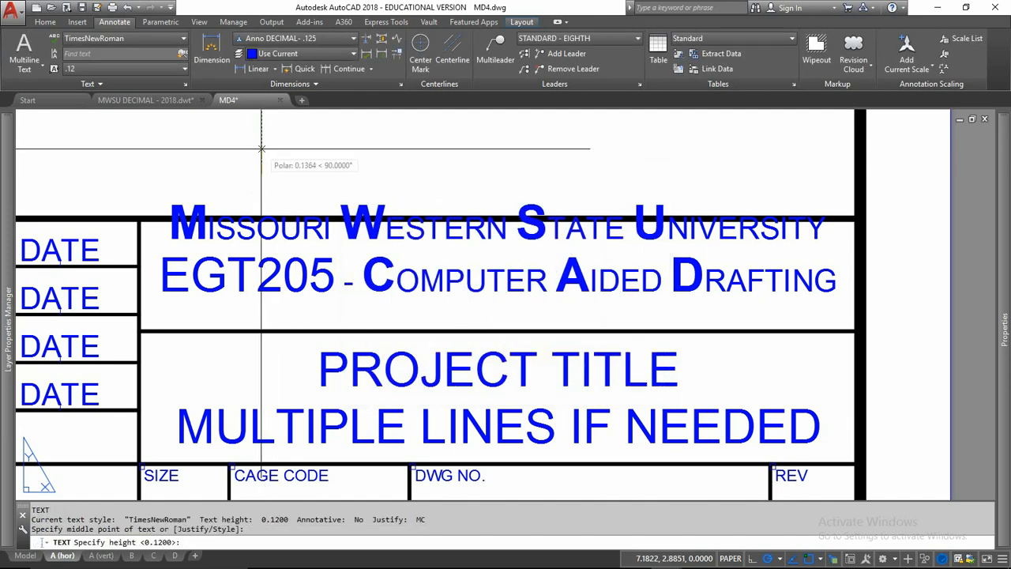
key("Return")
key("Return")
type("asdad")
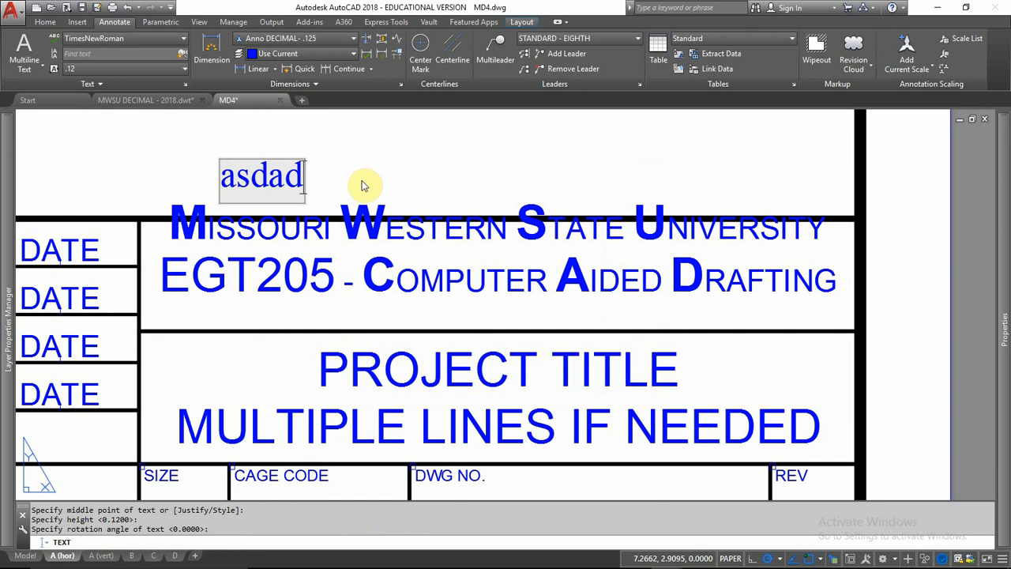
key("Escape")
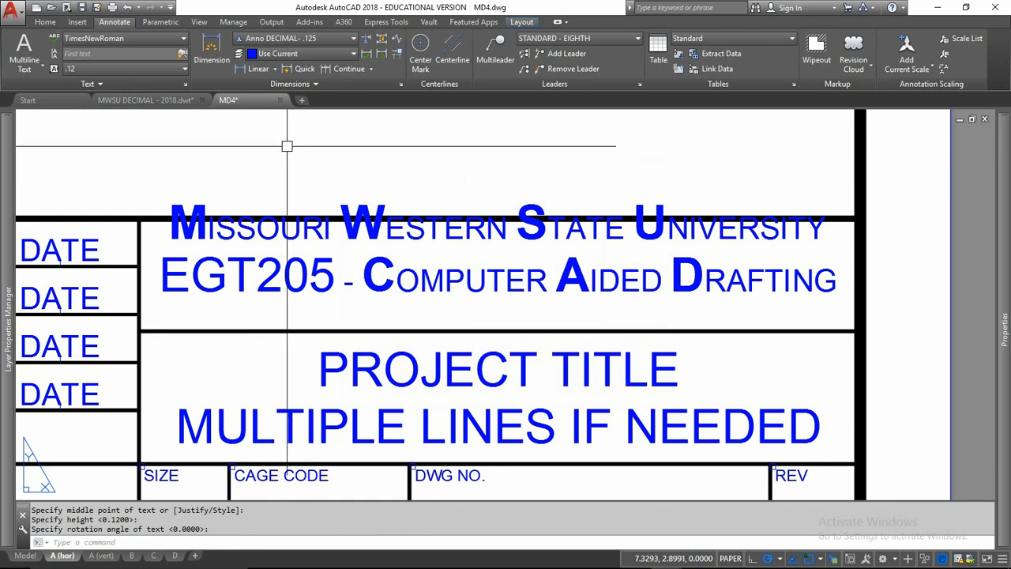
Assign the TimesNewRoman text style to the university and course heading in the title block.
left_click(196, 207)
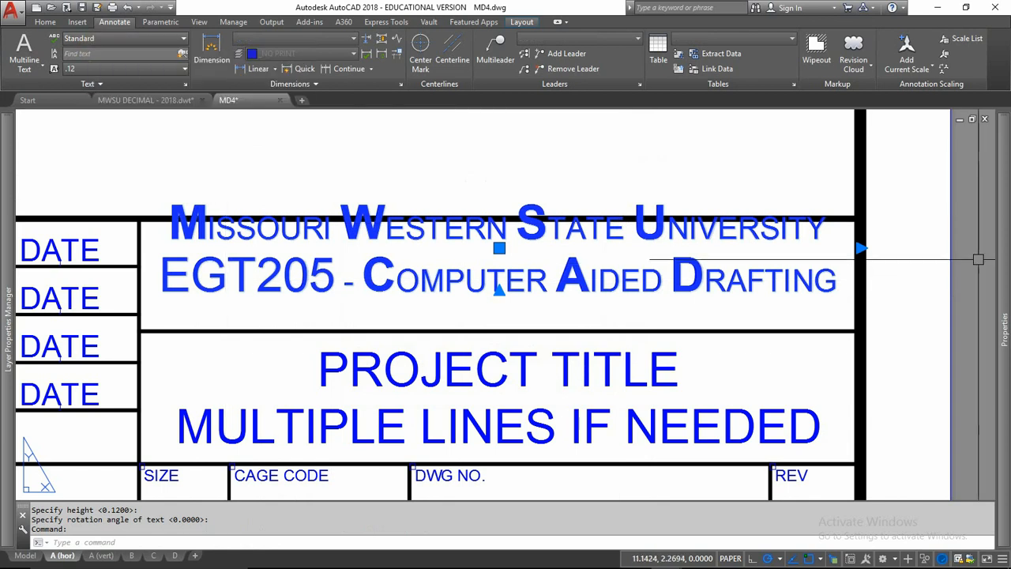
mouse_move(1003, 261)
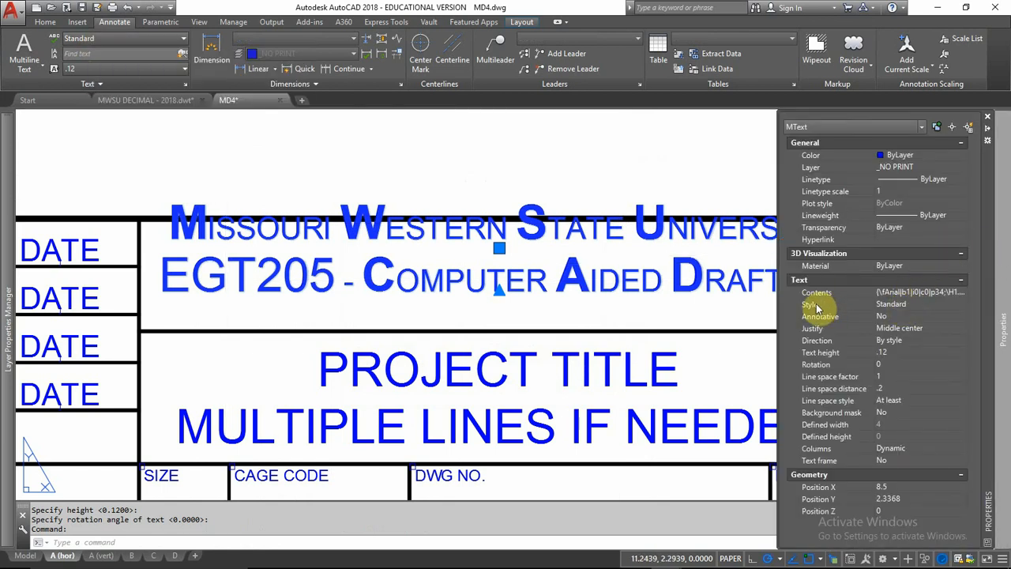
left_click(125, 40)
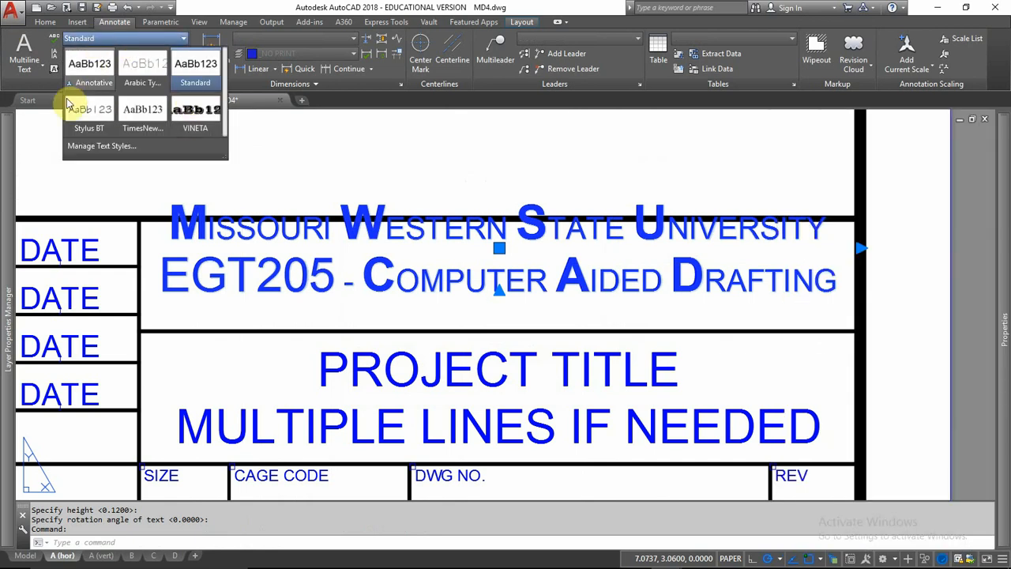
left_click(142, 112)
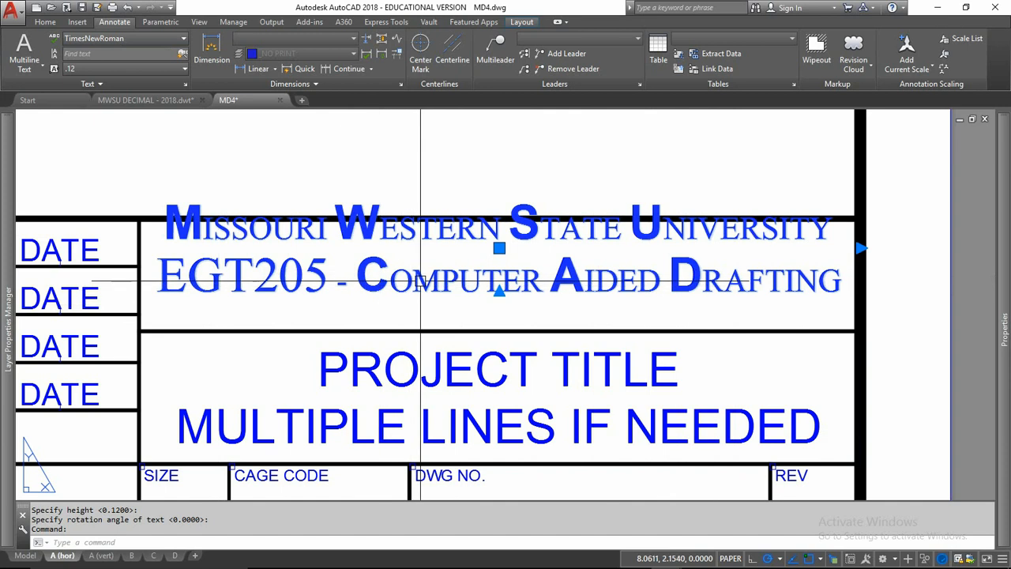
Check the fonts of the heading's letters and change both complete heading lines, including the bold initials, to Times New Roman.
double_click(424, 282)
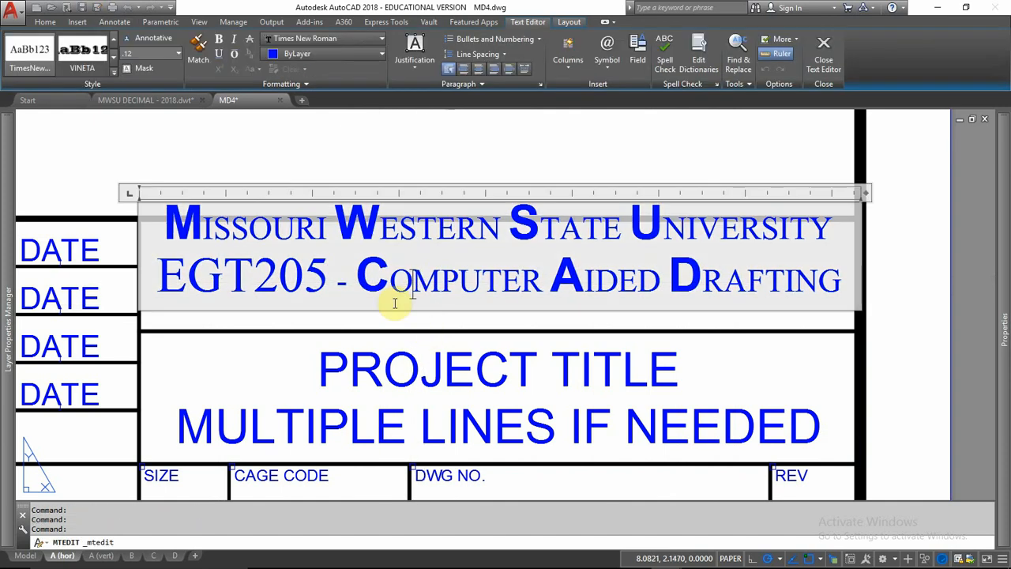
mouse_move(390, 278)
left_mouse_down()
mouse_move(365, 280)
mouse_move(374, 284)
left_mouse_up()
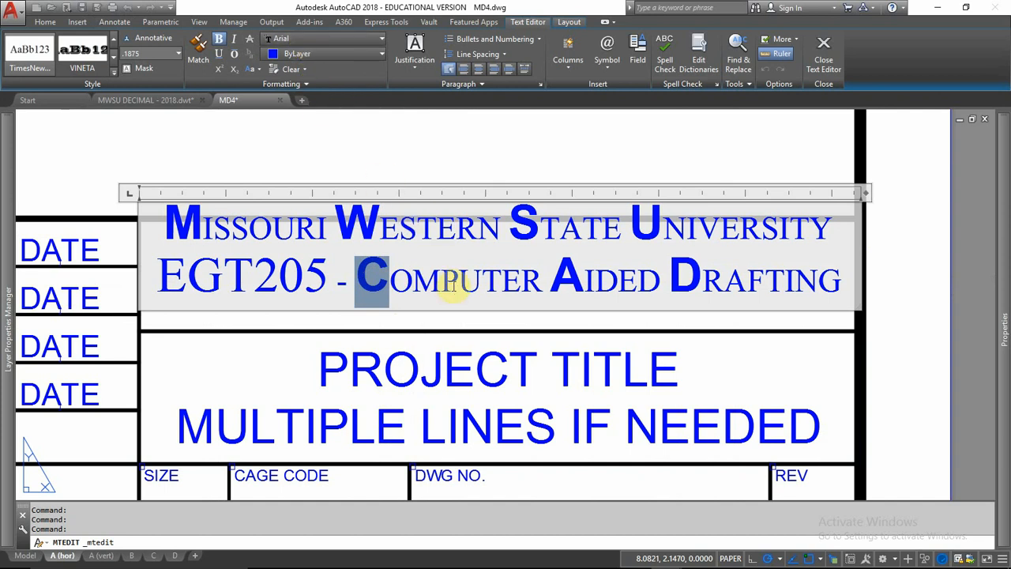
left_click_drag(457, 286, 440, 286)
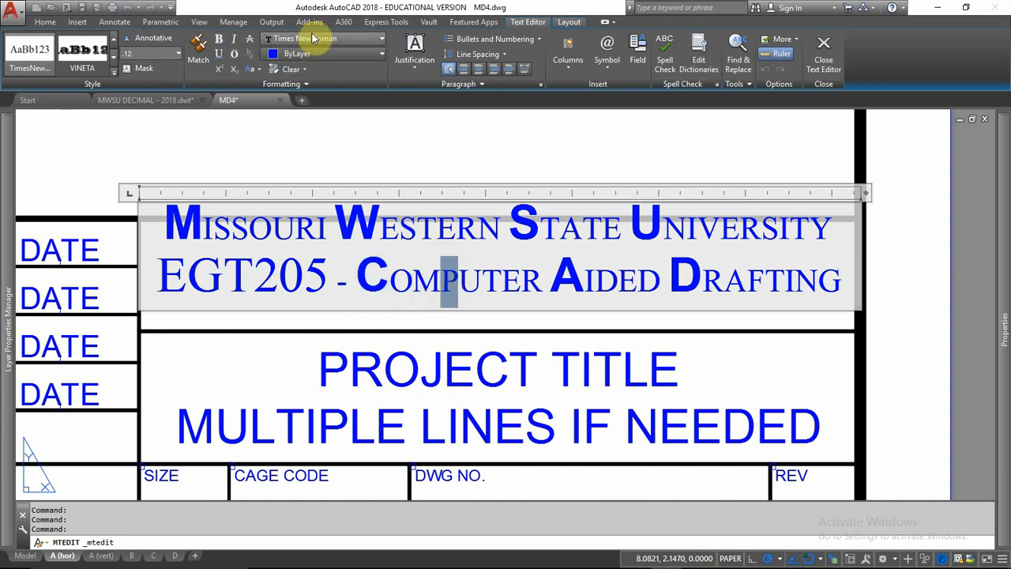
left_click(163, 229)
left_click_drag(163, 229, 847, 289)
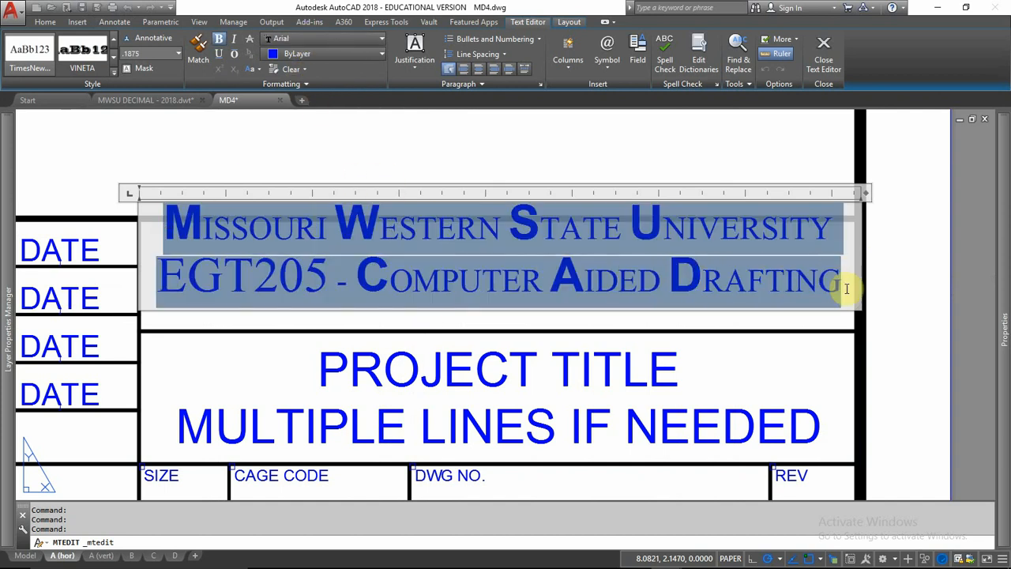
left_click(316, 36)
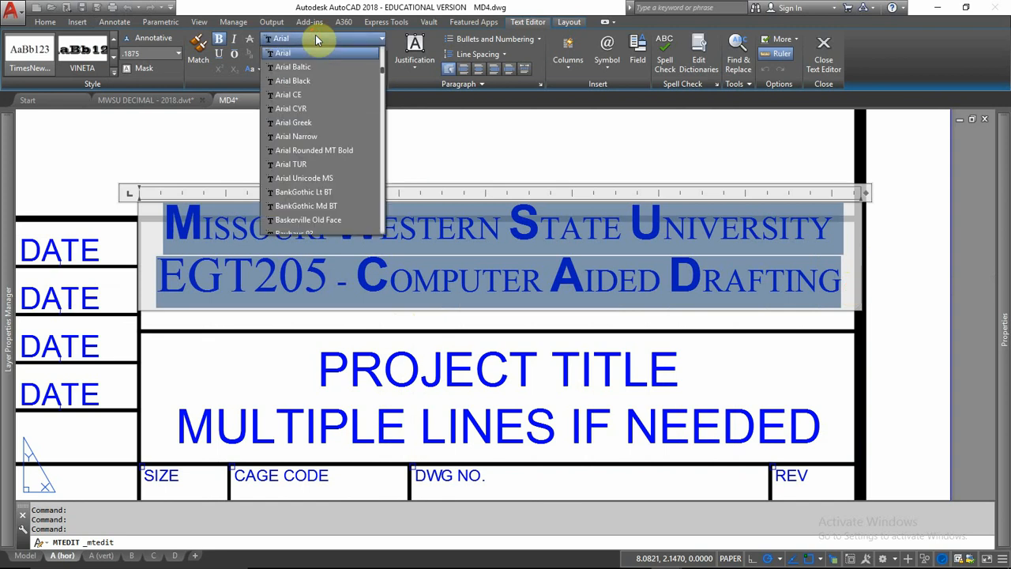
left_click_drag(382, 75, 381, 219)
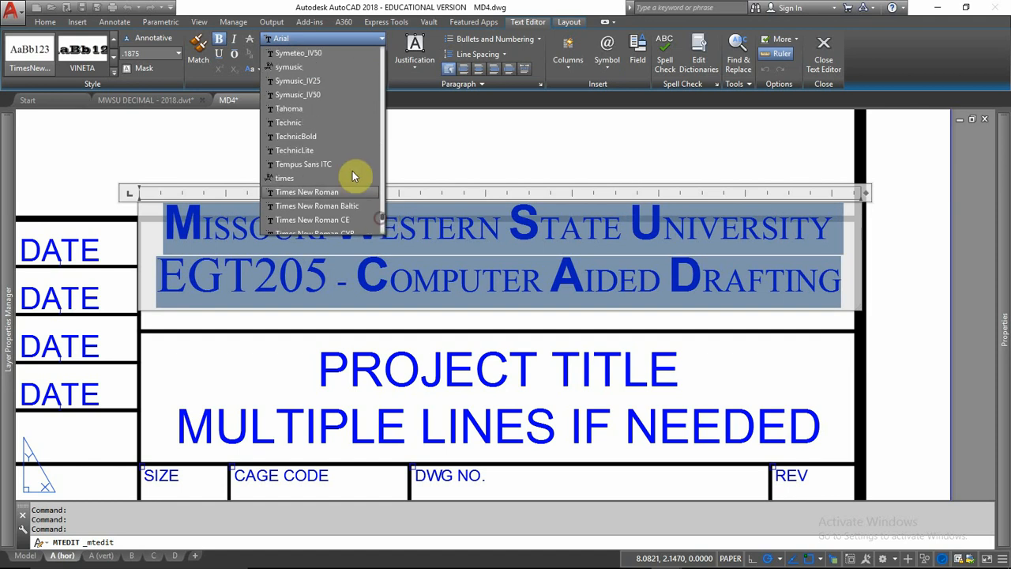
left_click(319, 194)
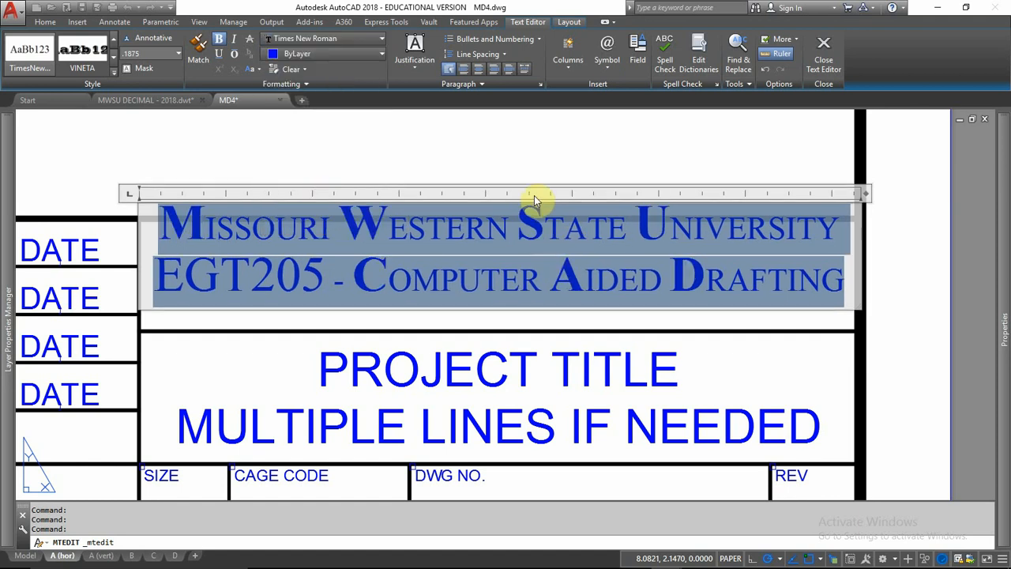
left_click(476, 147)
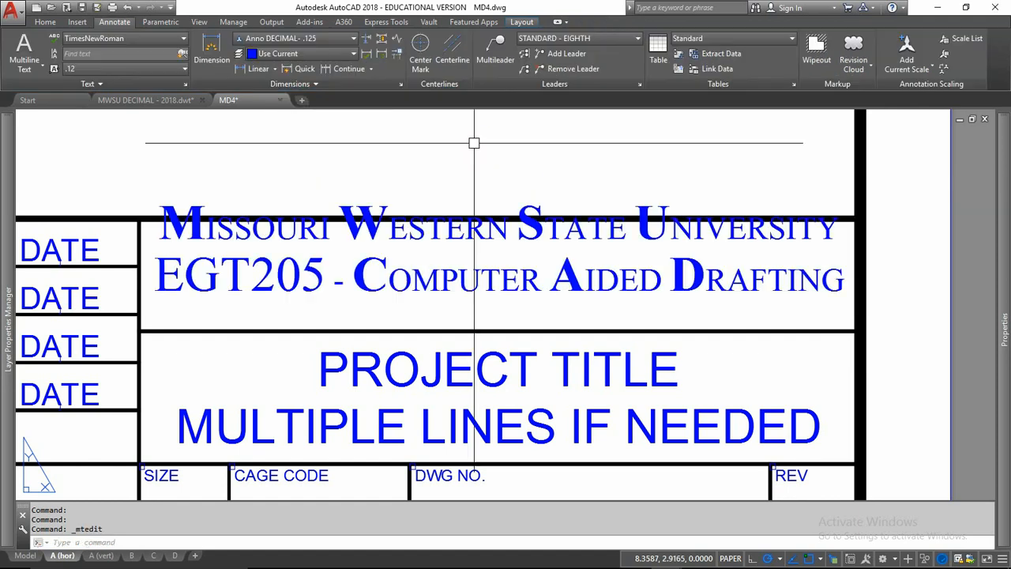
Make the course number EGT205 in the second heading line italic.
left_click(477, 277)
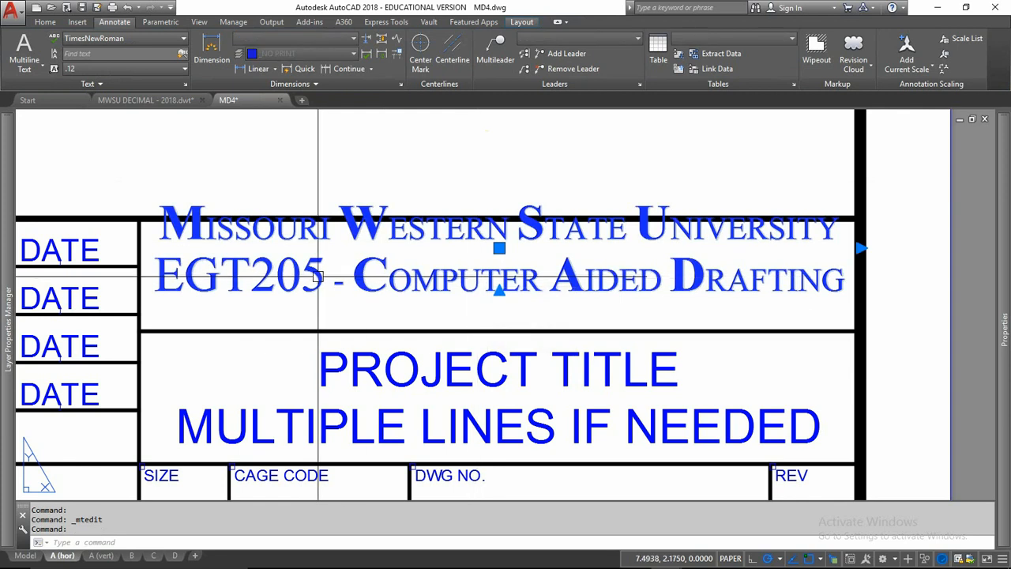
double_click(319, 273)
left_click_drag(324, 275, 156, 278)
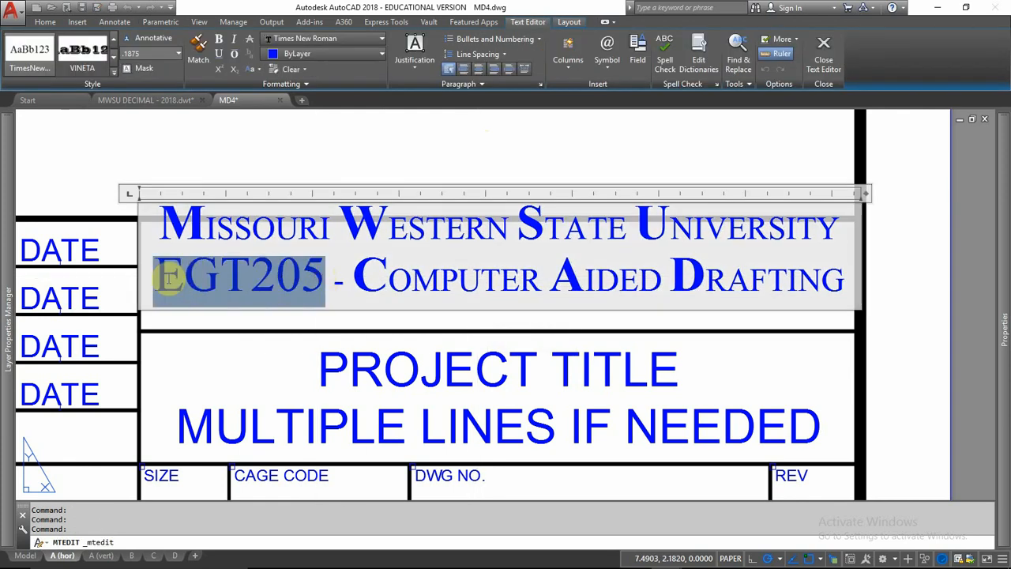
left_click(234, 38)
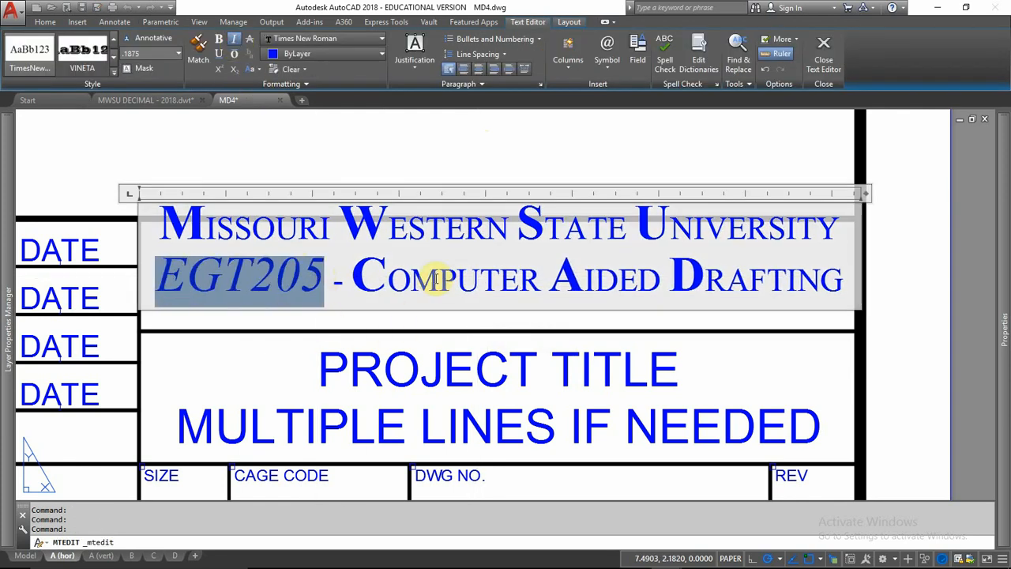
left_click(485, 150)
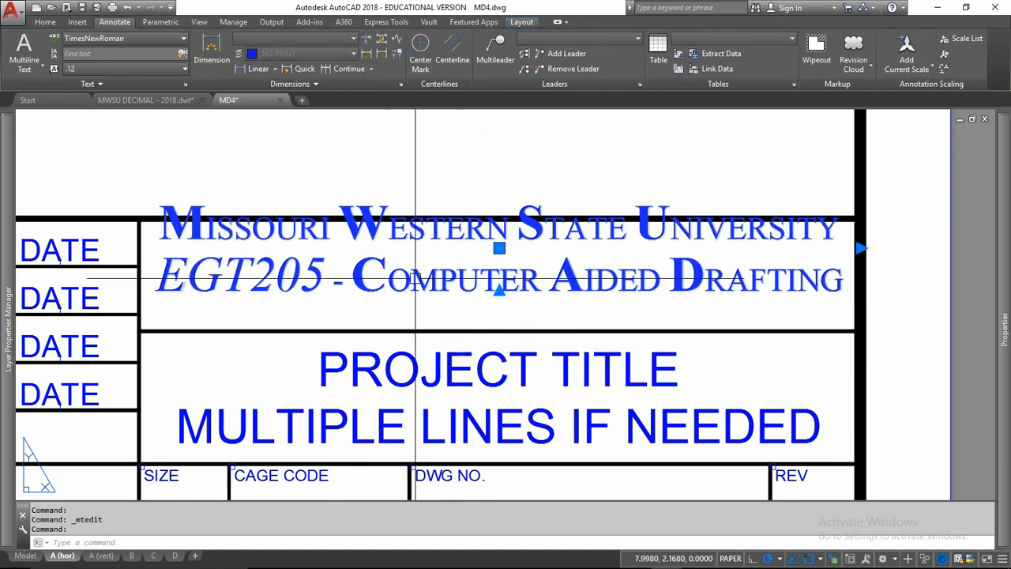
Move the two-line heading up about 0.48 units, out of its cell to just above the title block.
left_click(499, 248)
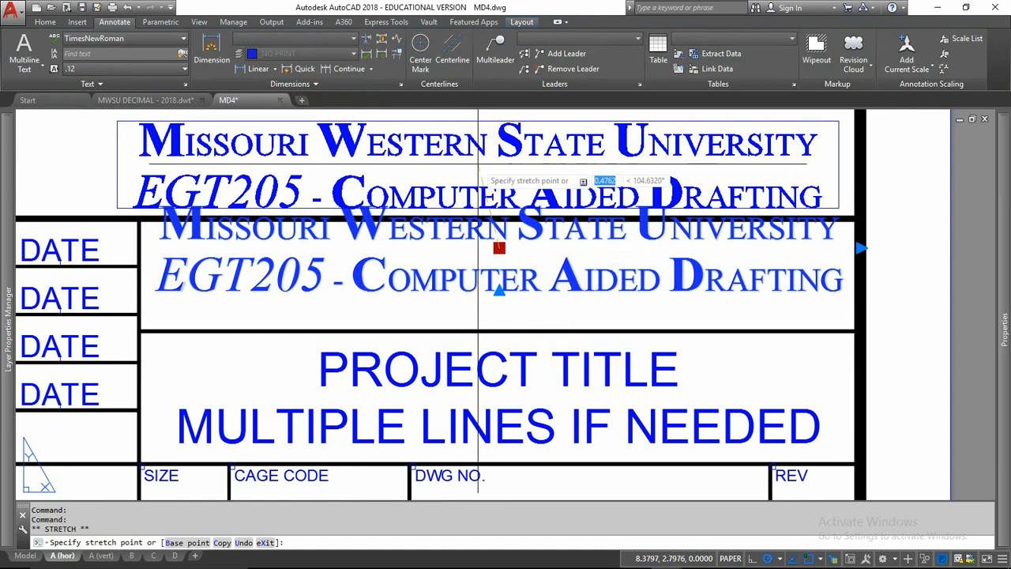
left_click(477, 163)
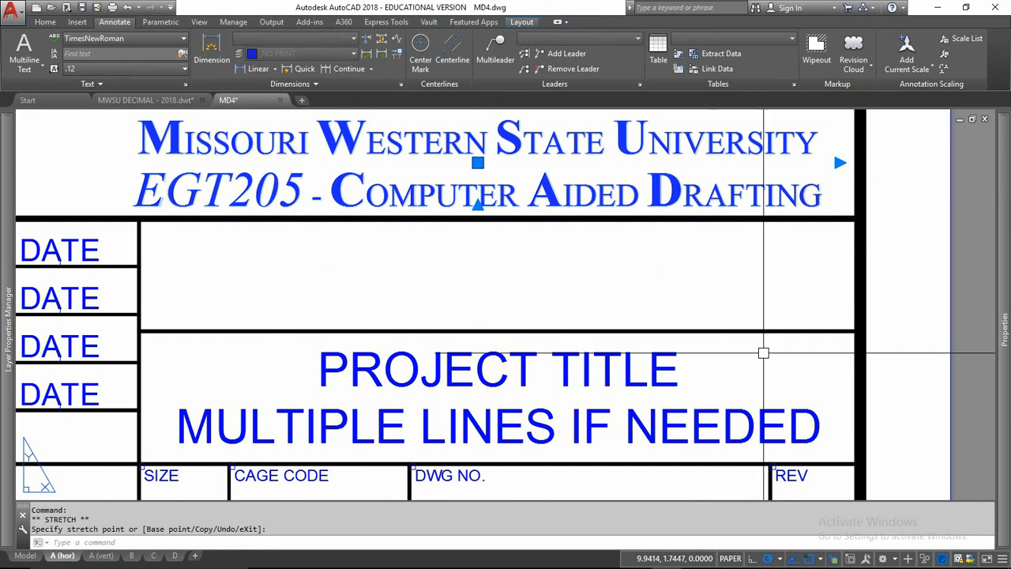
Draw a vertical line across the middle of the empty heading cell, from its upper edge to its lower edge.
left_click(45, 21)
left_click(14, 49)
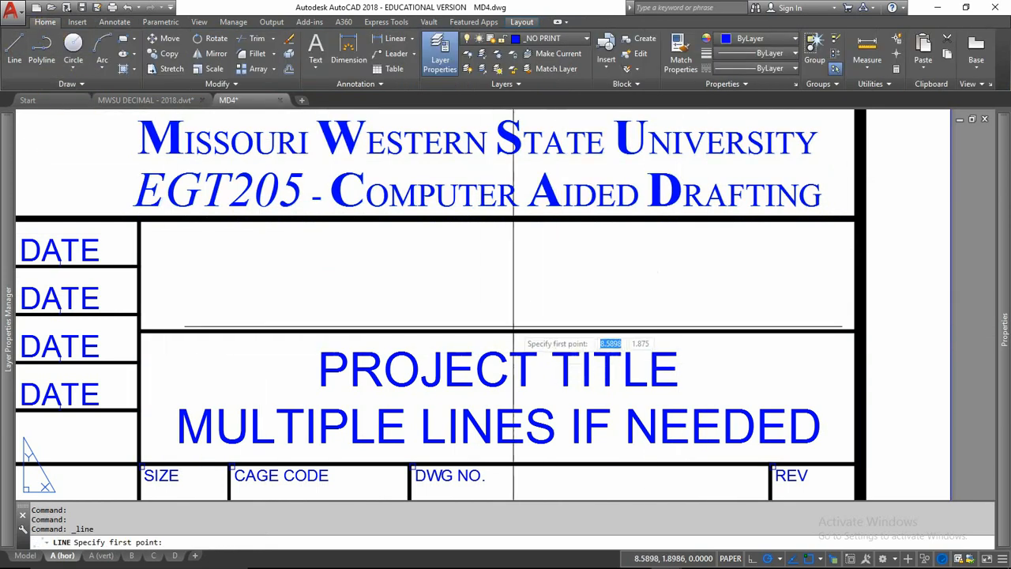
left_click(499, 219)
left_click(499, 330)
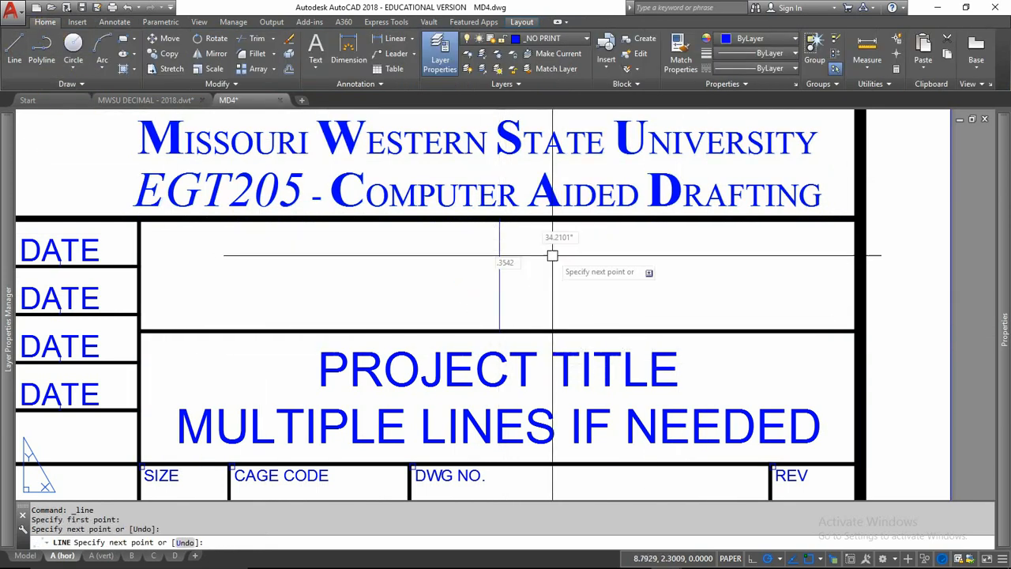
key("Escape")
Move the two-line university and course heading onto the midpoint of the vertical line in its cell.
left_click(490, 162)
left_click(478, 162)
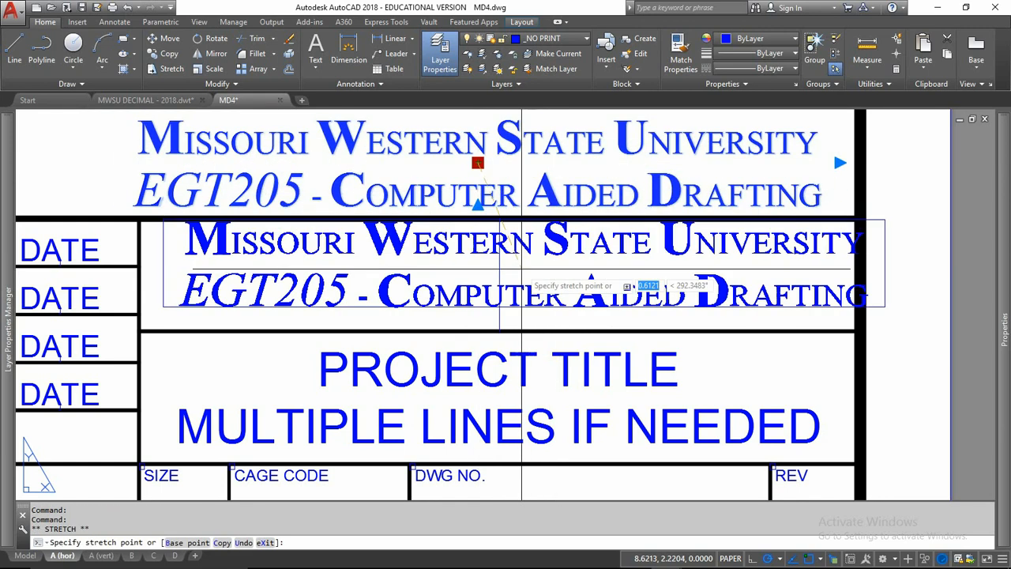
left_click(499, 275)
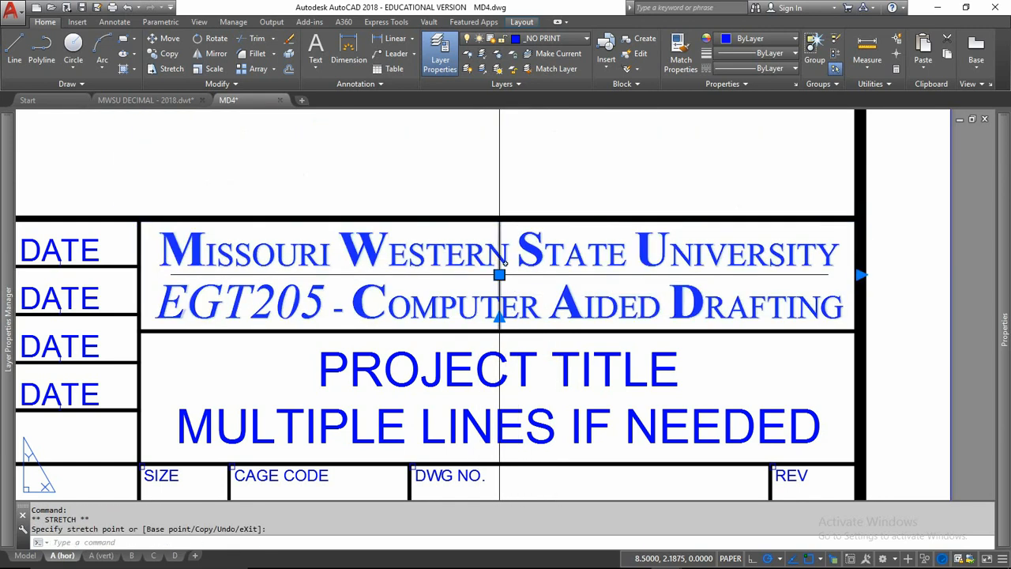
key("Escape")
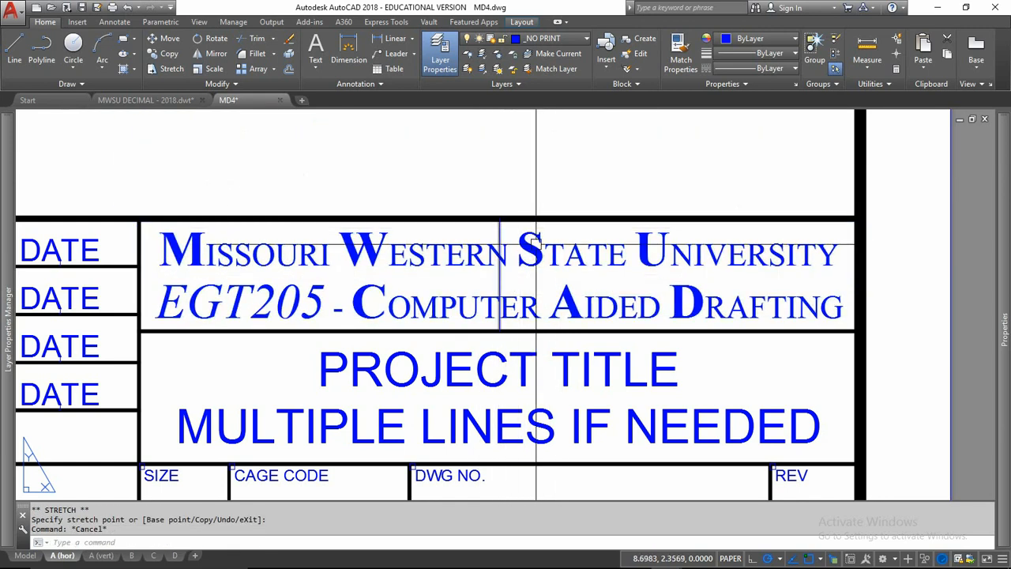
Put the university and course heading on the z- TEXT layer.
left_click(553, 38)
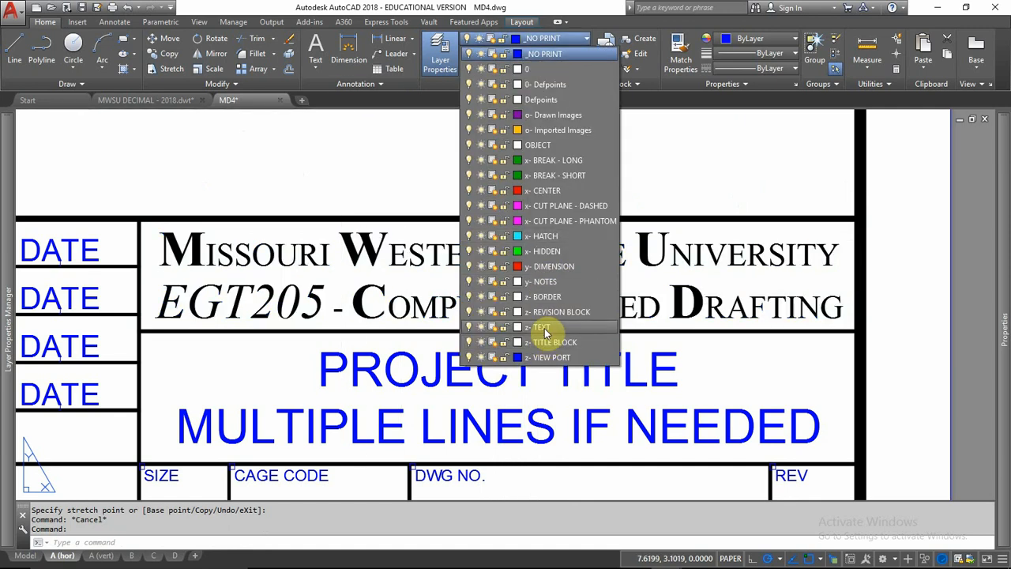
left_click(545, 327)
key("Escape")
key("Escape")
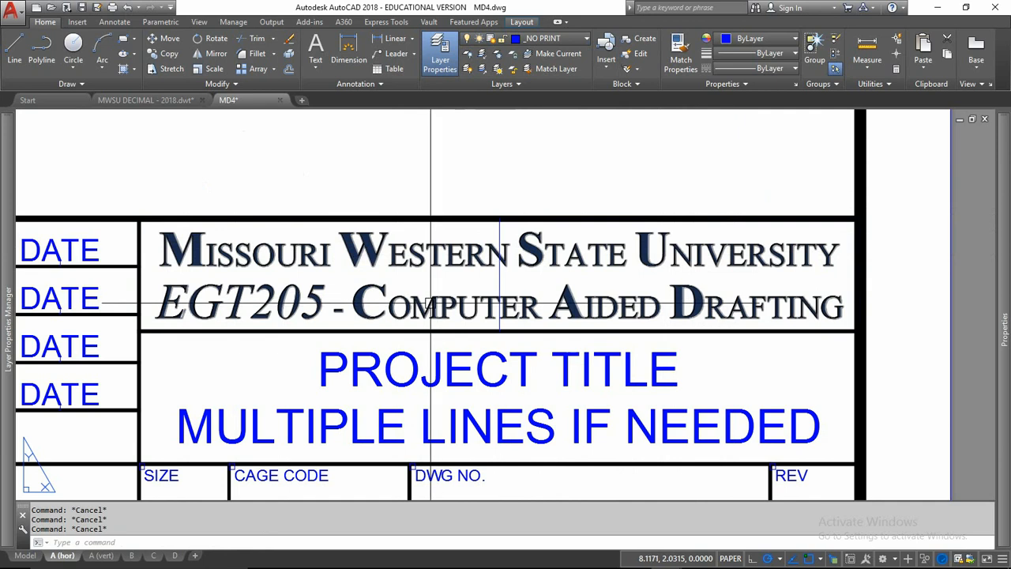
Put APPROVALS, its DATE header, both RAM entries and all small field labels except the two BLANK ones on the z- TEXT layer.
scroll(644, 366, "down", 3)
middle_click_drag(635, 357, 688, 361)
scroll(523, 282, "up", 4)
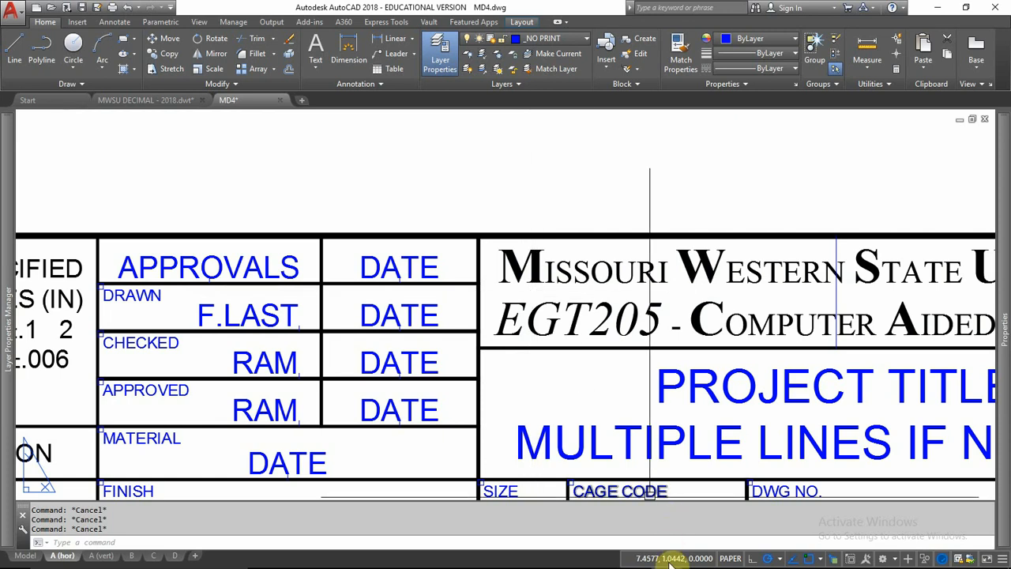
middle_click_drag(596, 381, 484, 310)
scroll(484, 311, "down", 3)
scroll(519, 327, "up", 2)
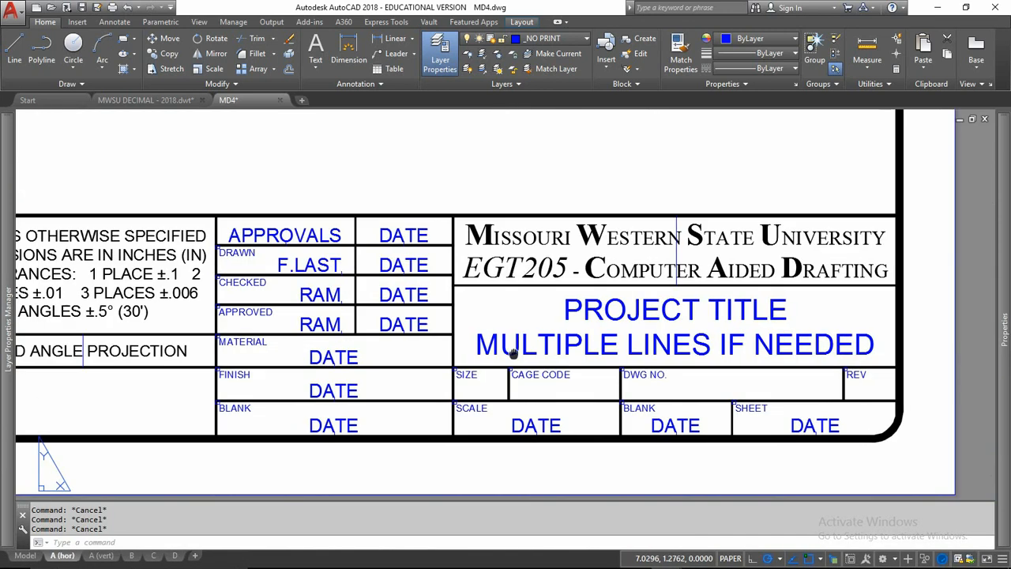
middle_click_drag(577, 349, 587, 345)
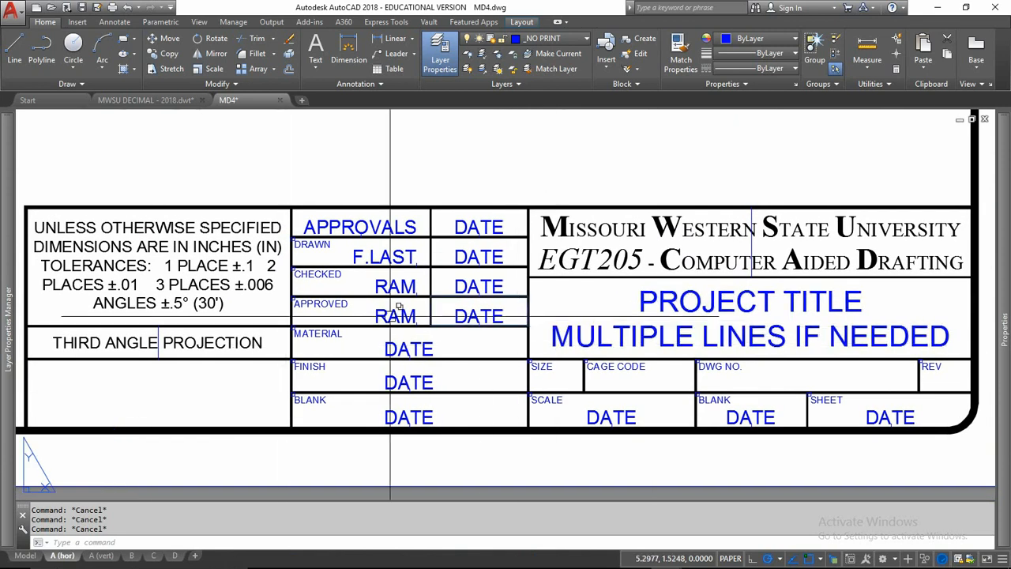
left_click(357, 227)
left_click(464, 227)
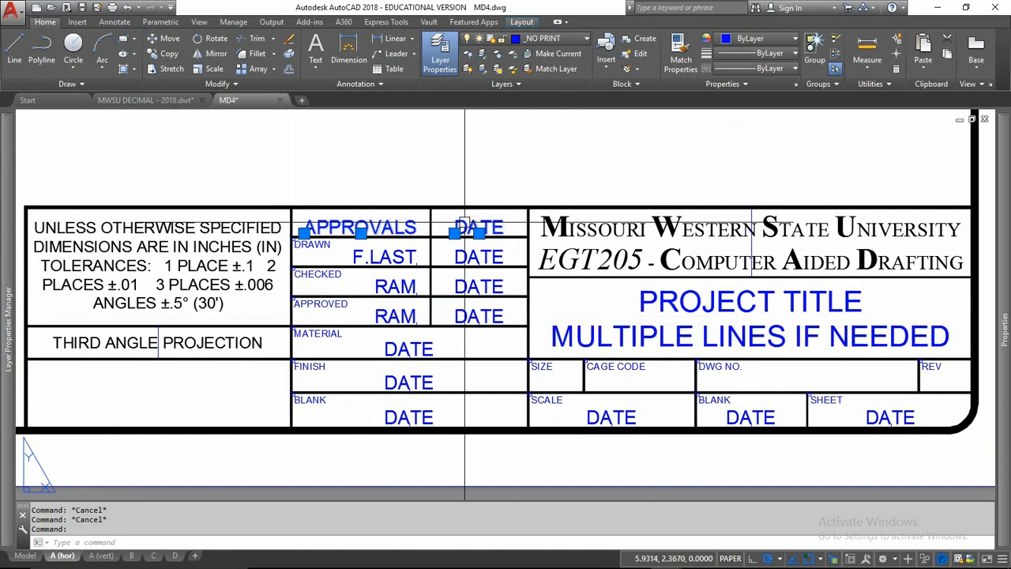
left_click(327, 245)
left_click(326, 274)
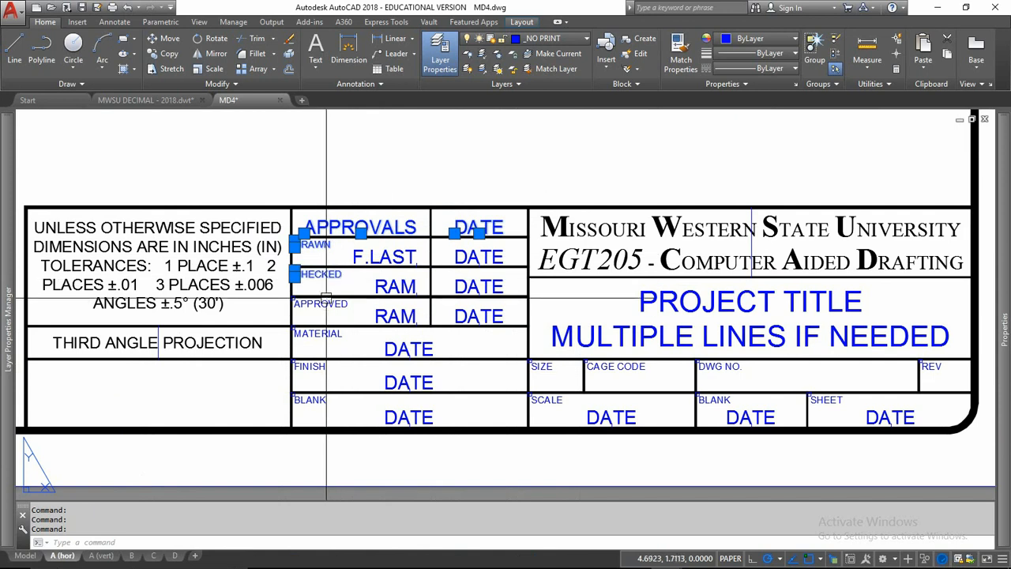
left_click(325, 306)
left_click(322, 335)
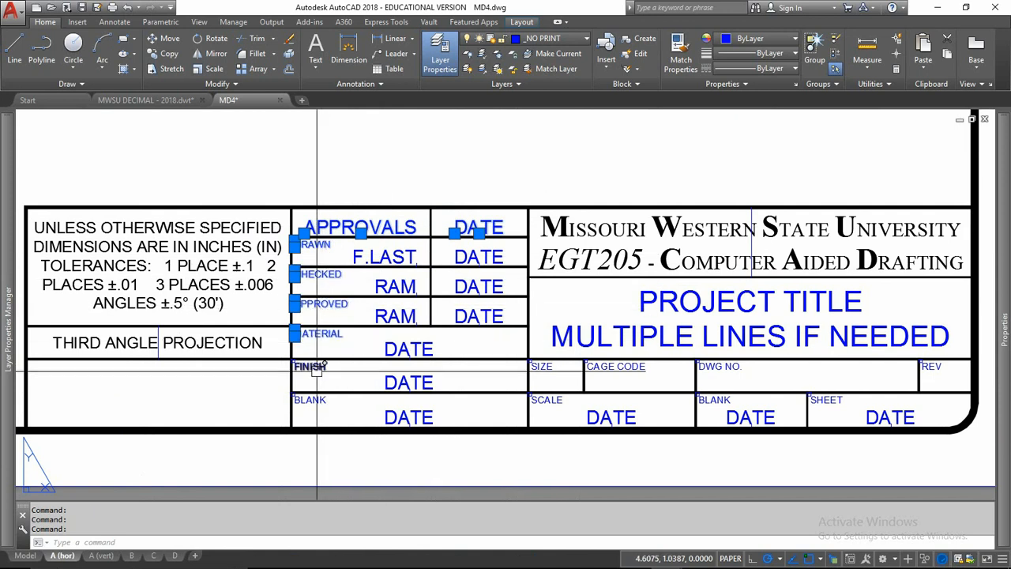
left_click(316, 368)
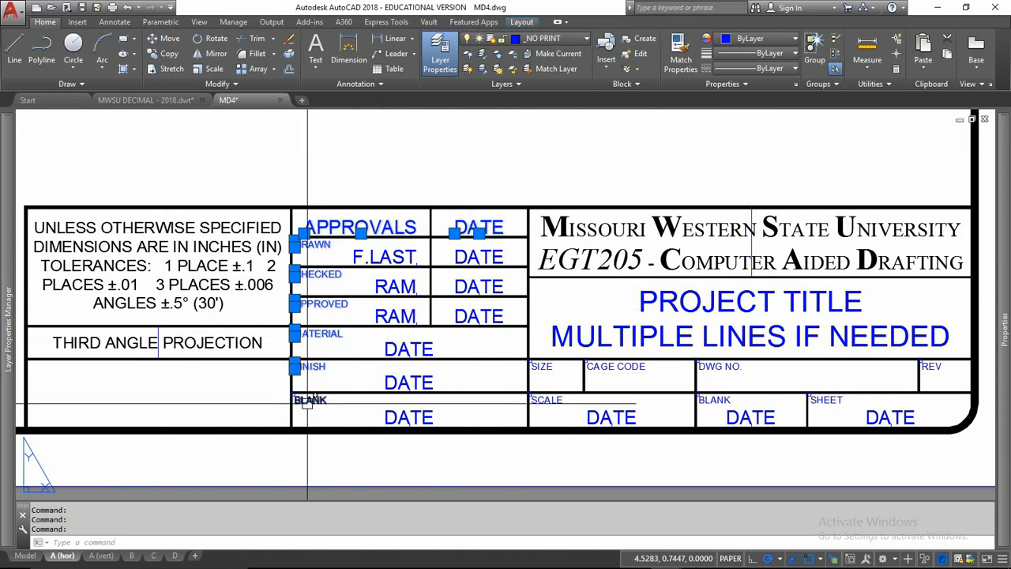
left_click(542, 401)
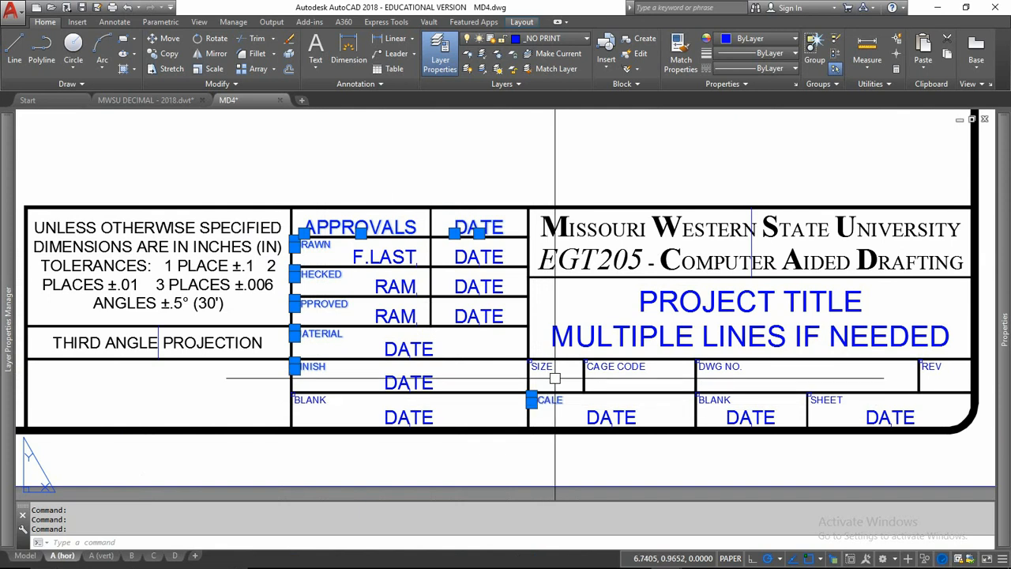
left_click(542, 367)
left_click(617, 366)
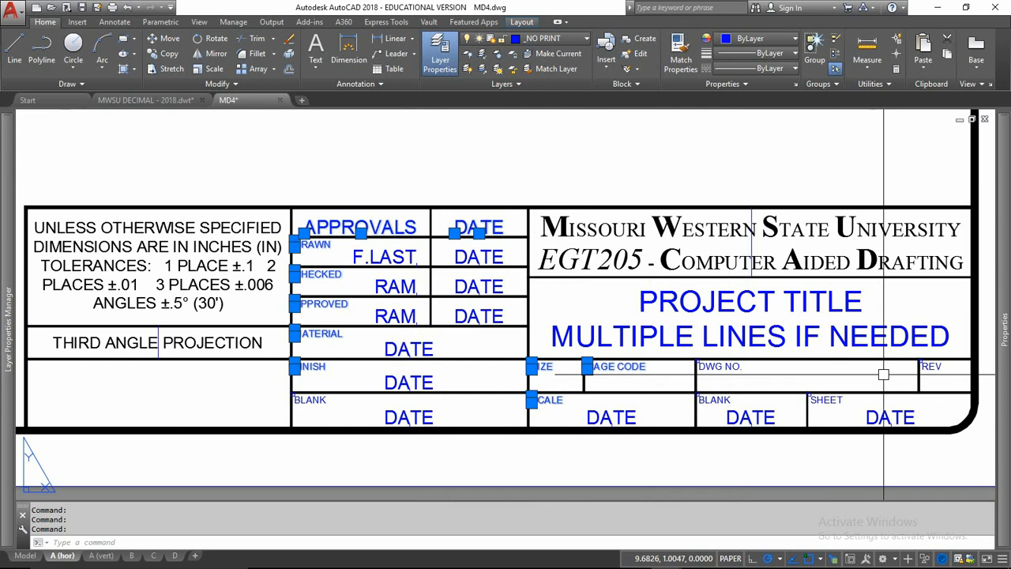
left_click(835, 400)
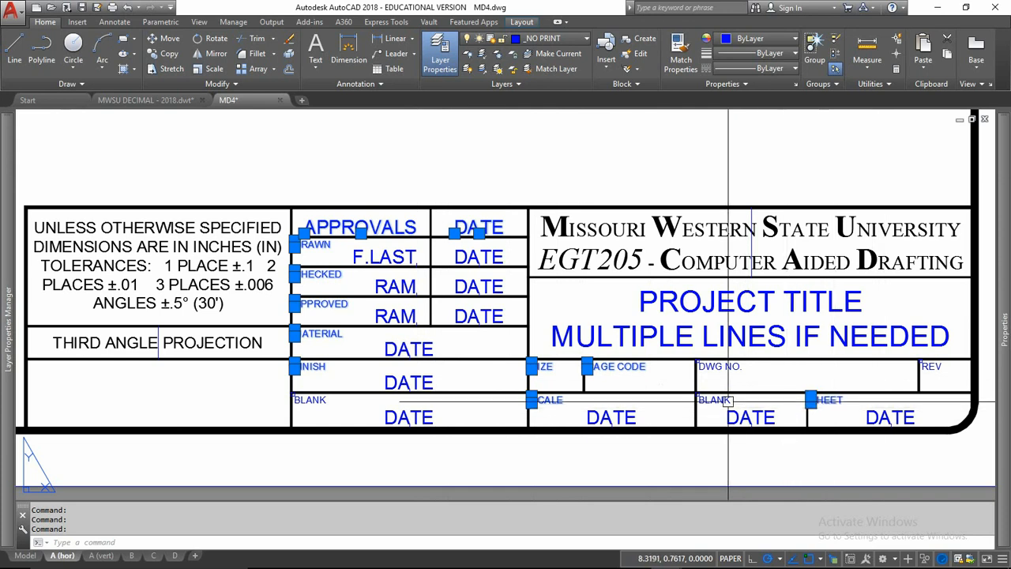
left_click(727, 368)
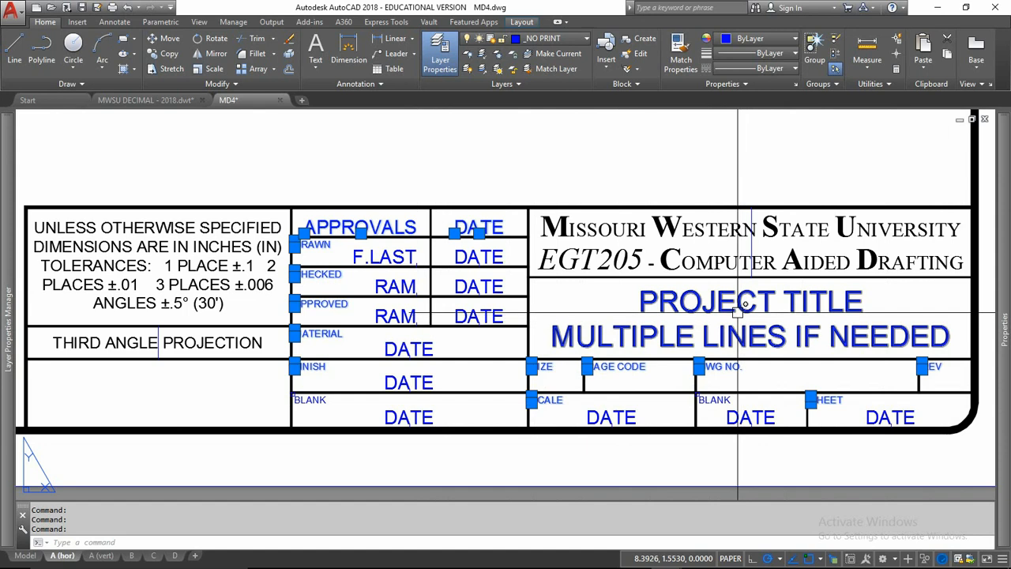
left_click(396, 286)
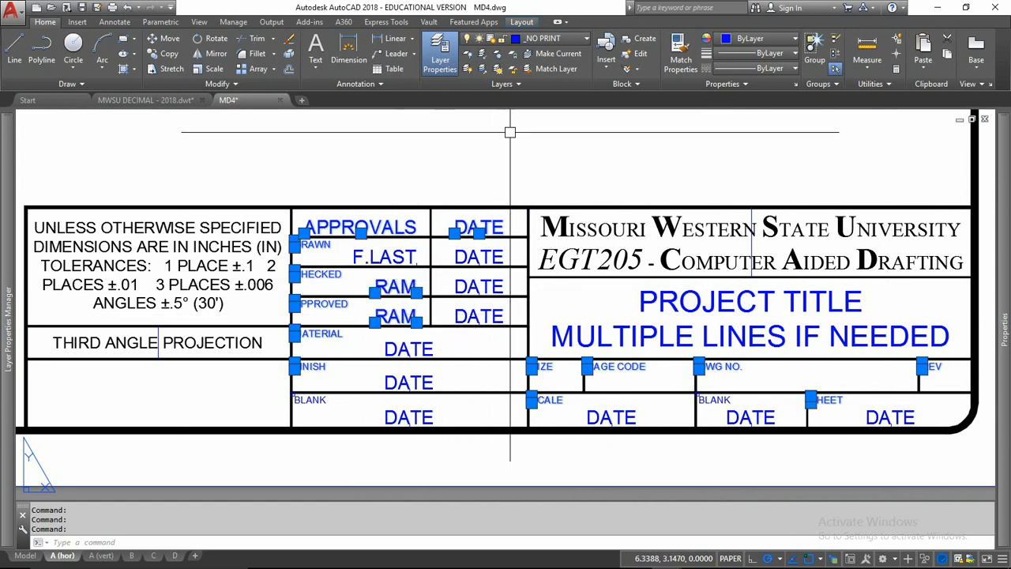
left_click(553, 38)
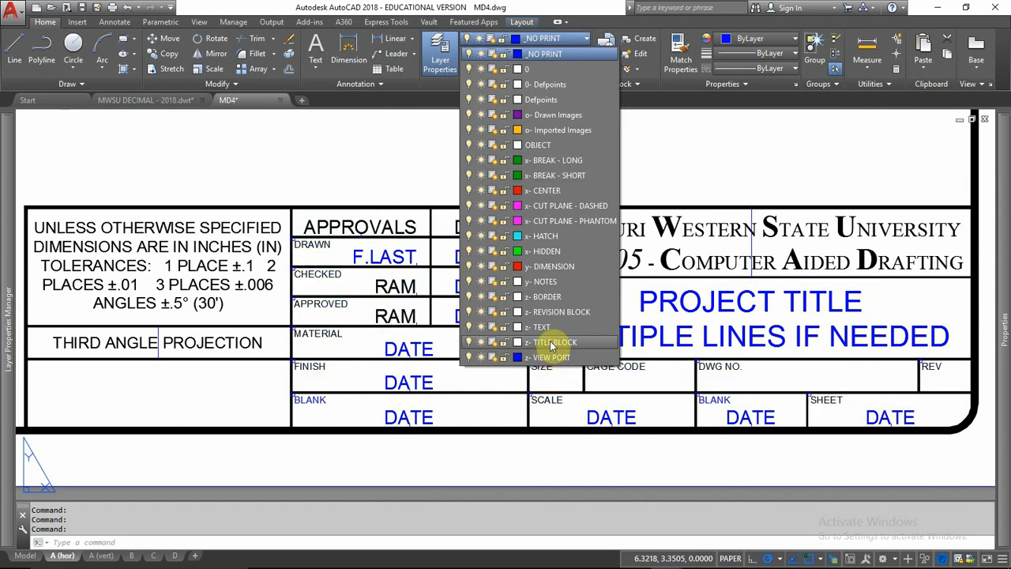
left_click(551, 327)
key("Escape")
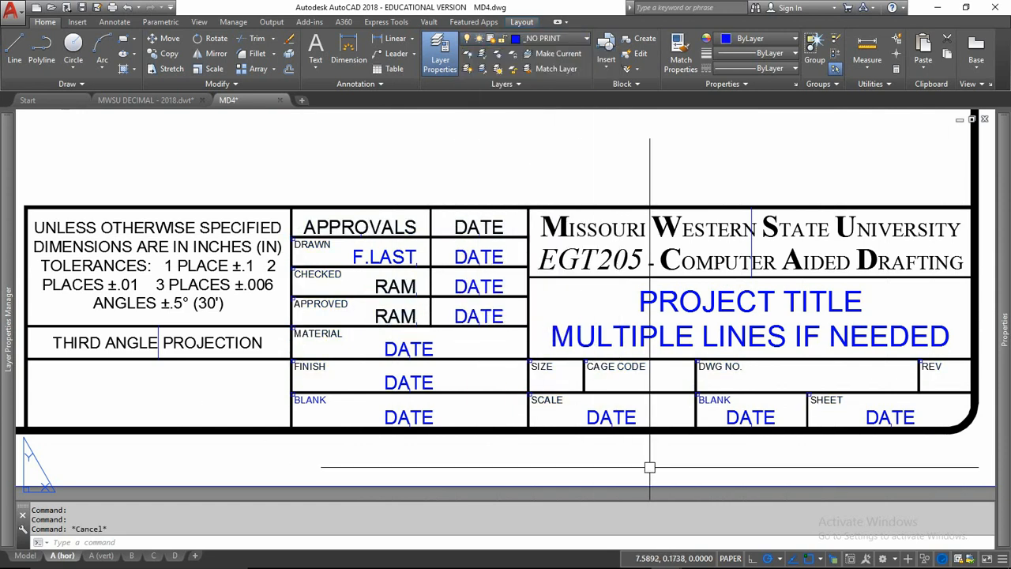
middle_click_drag(745, 465, 688, 464)
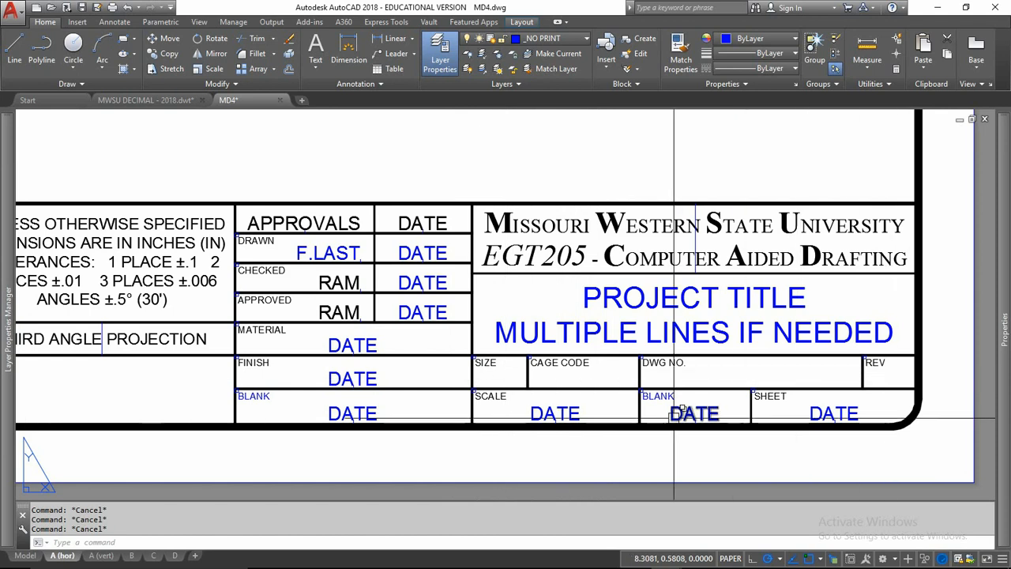
middle_click_drag(685, 331, 754, 330)
scroll(725, 332, "down", 2)
scroll(724, 332, "up", 2)
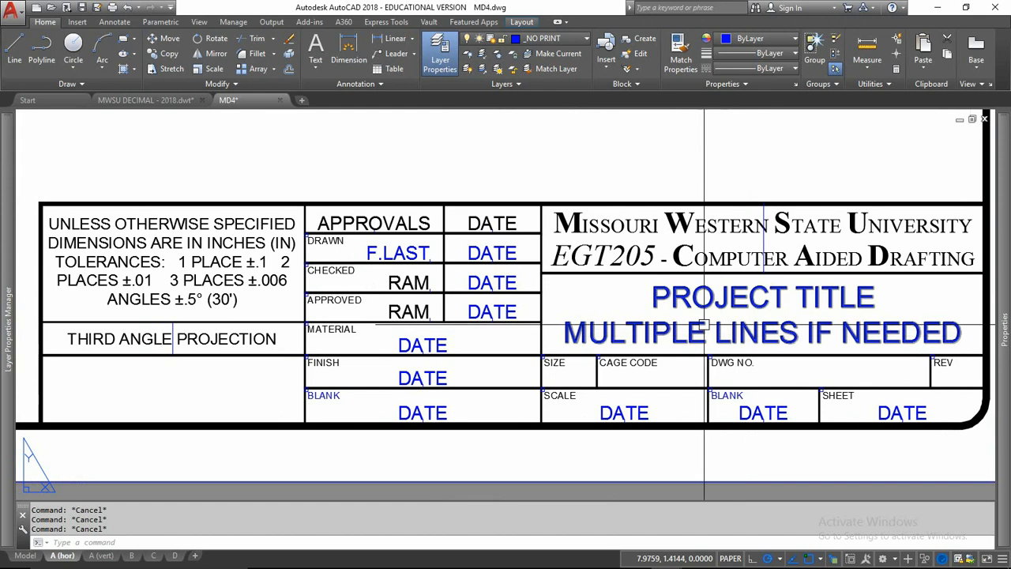
scroll(695, 320, "down", 2)
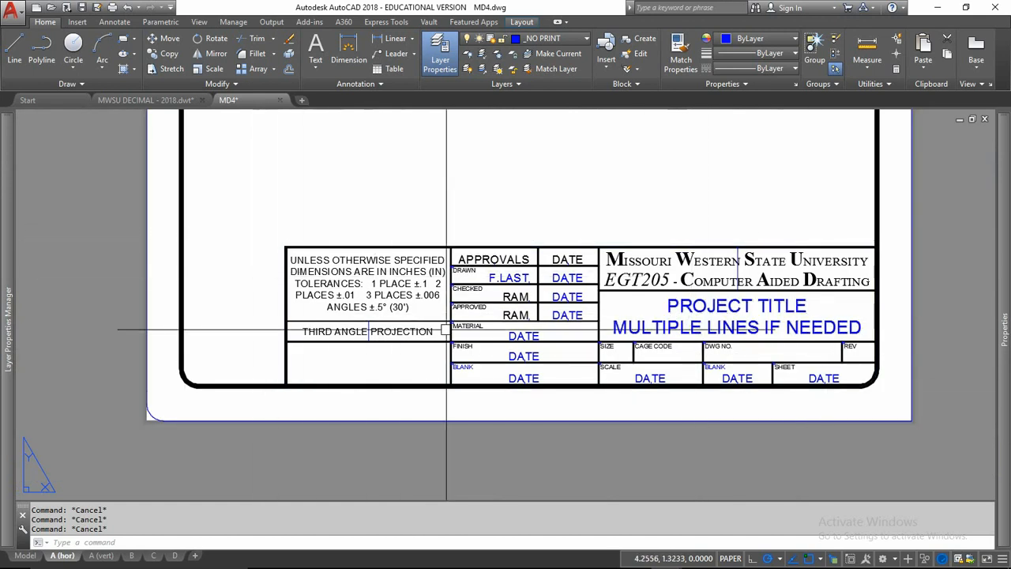
Look at the B layout with its whole sheet in view and return to the A (hor) layout.
left_click(103, 556)
left_click(131, 556)
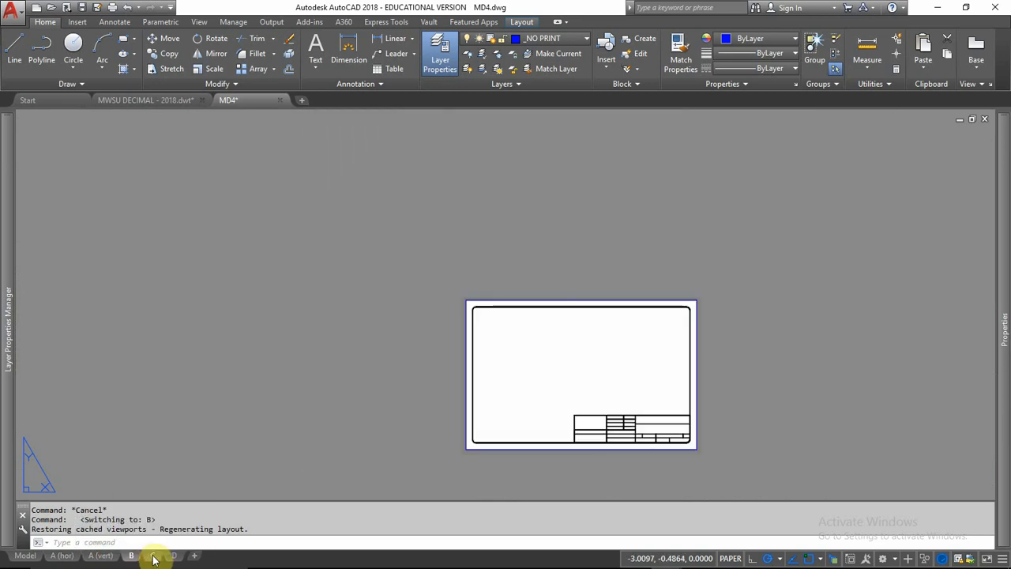
type("z")
key("Return")
type("a")
key("Return")
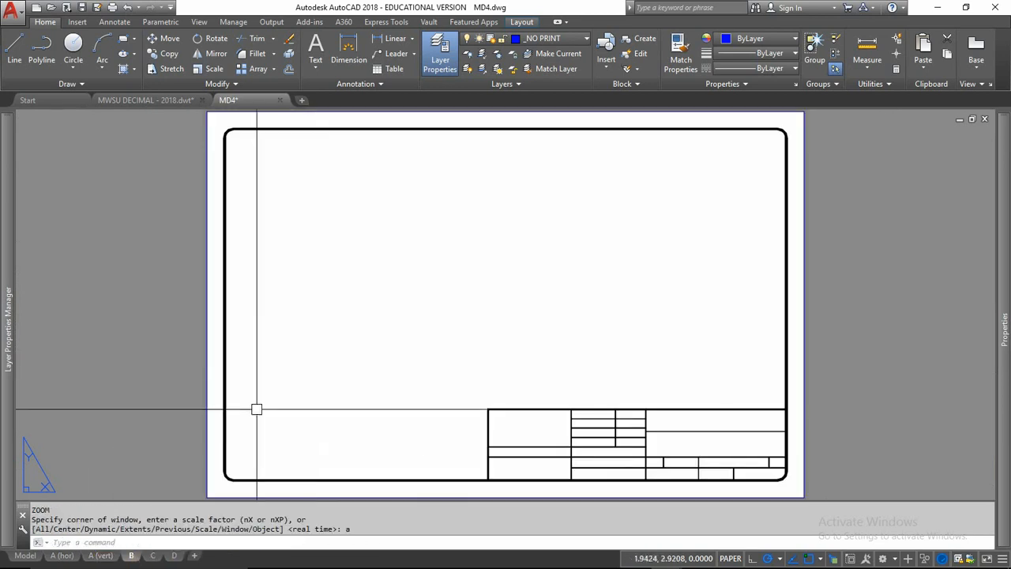
left_click(63, 556)
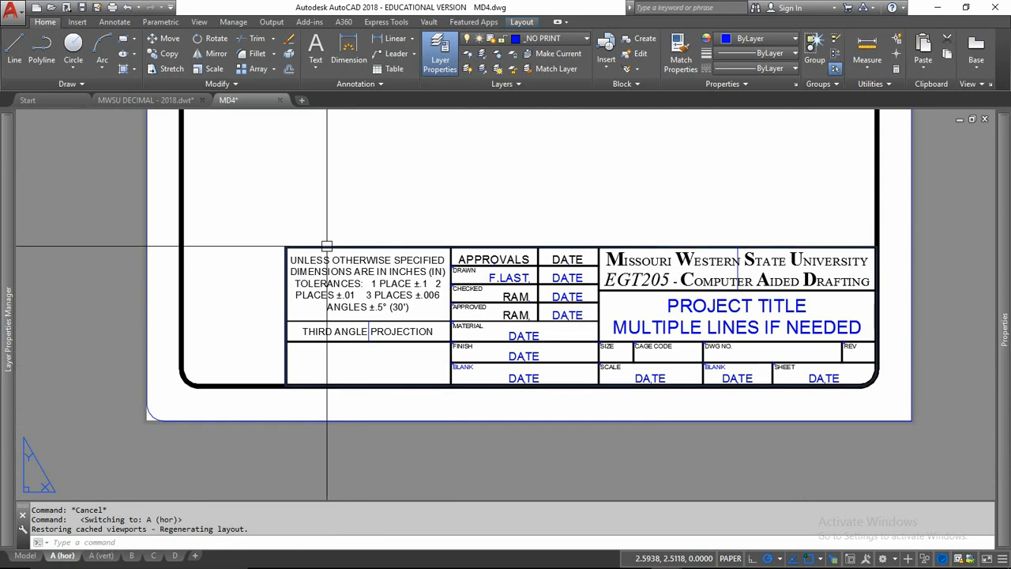
Try selecting all text similar to the tolerance note with SELECTSIMILAR, and clear the selection.
left_click(384, 272)
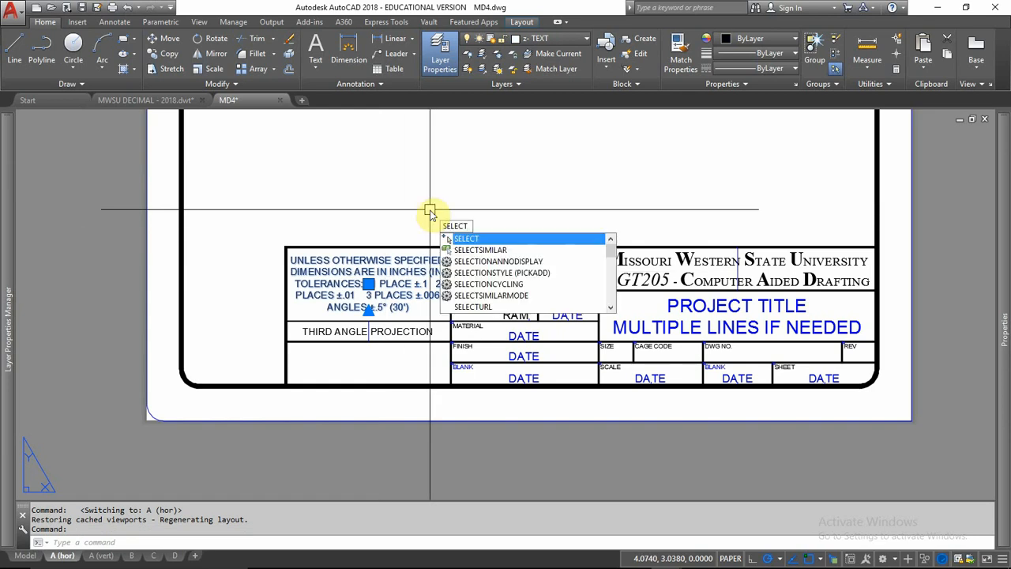
type("similar")
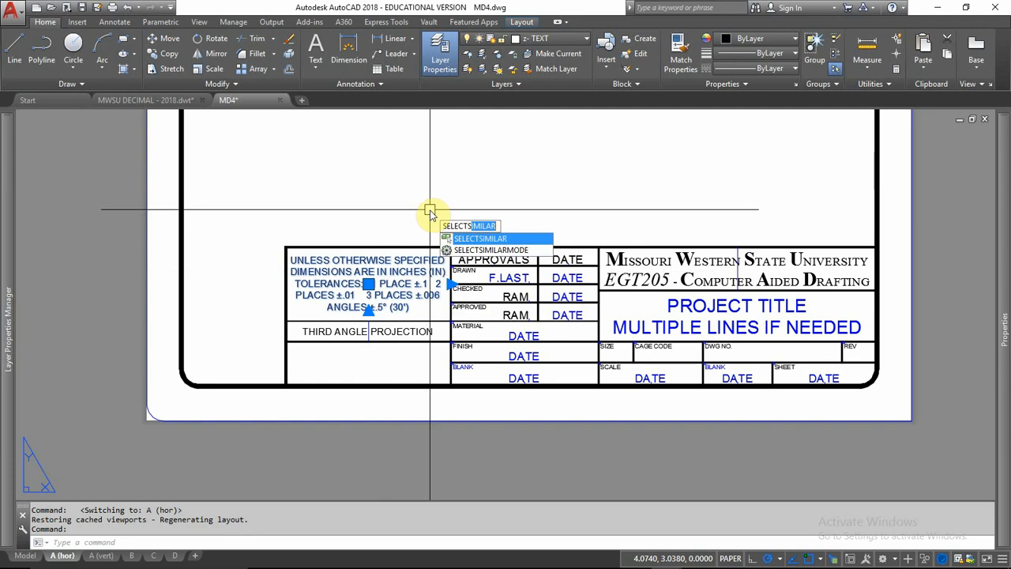
key("Return")
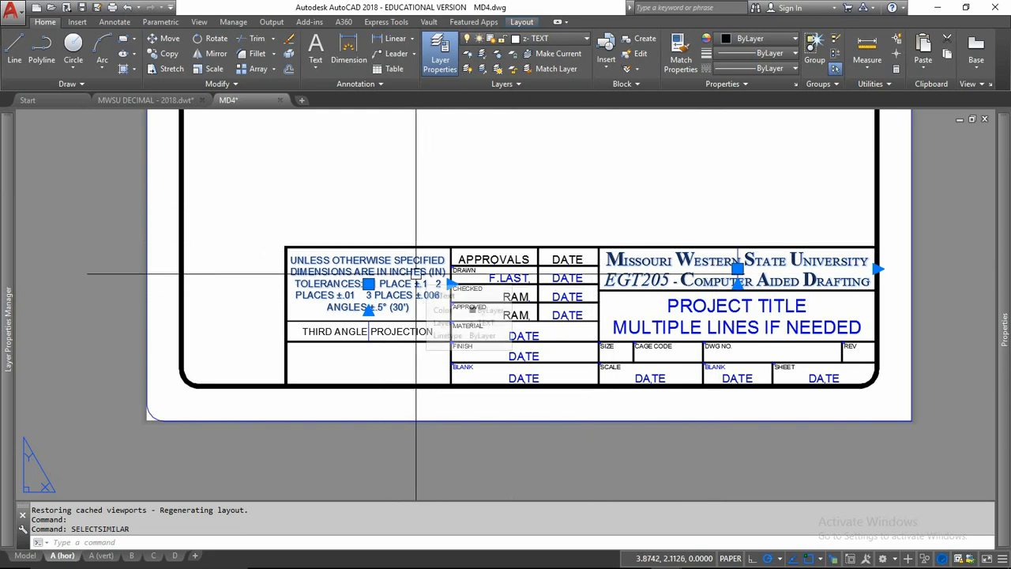
key("Escape")
key("Escape")
Select all text similar to the APPROVALS header with SELECTSIMILAR, check which title block entries are included, and clear the selection.
left_click(478, 260)
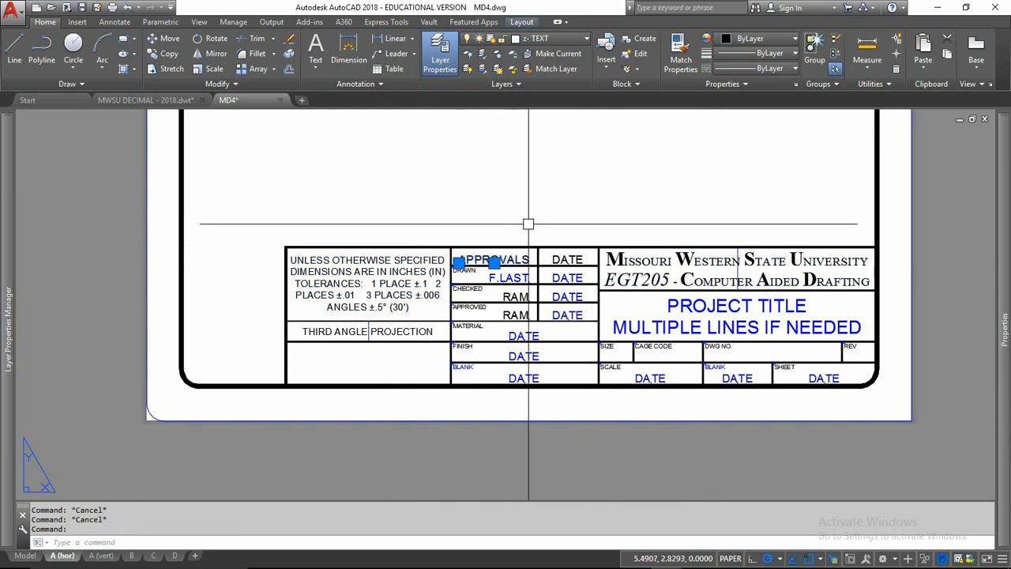
type("seel")
key("BackSpace")
key("BackSpace")
type("lectsimilar")
key("Return")
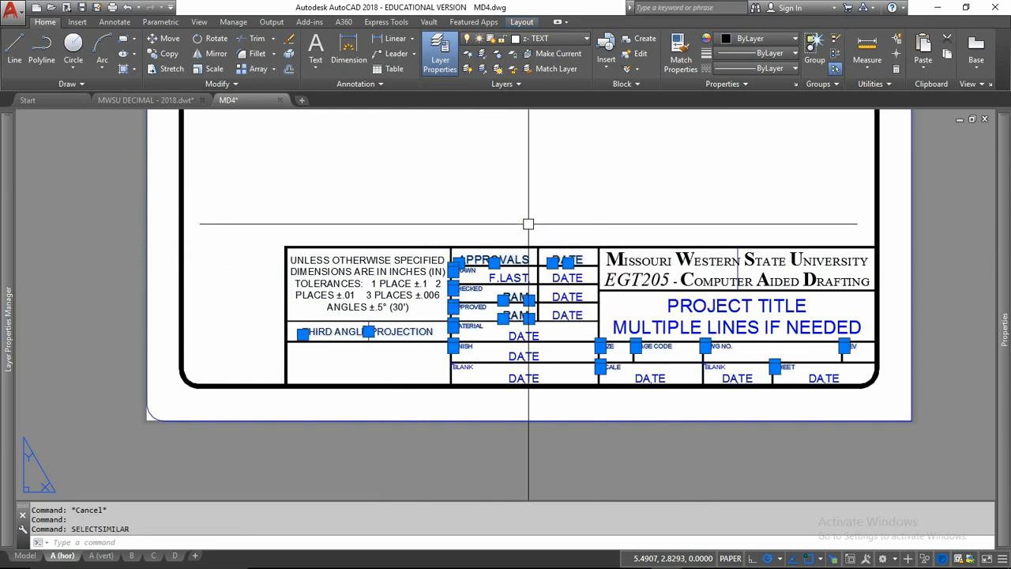
scroll(531, 367, "up", 4)
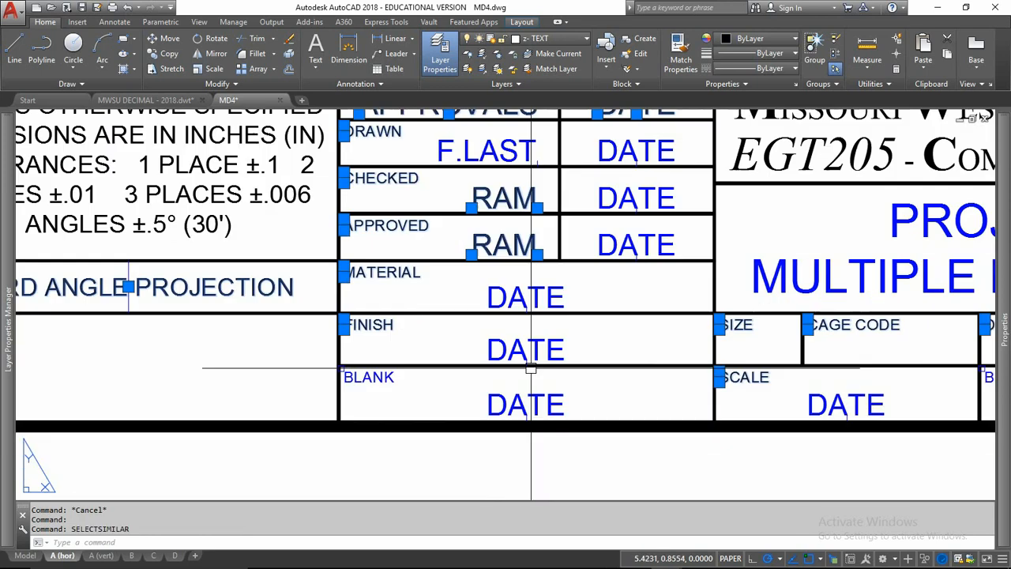
scroll(531, 368, "up", 1)
scroll(521, 377, "down", 5)
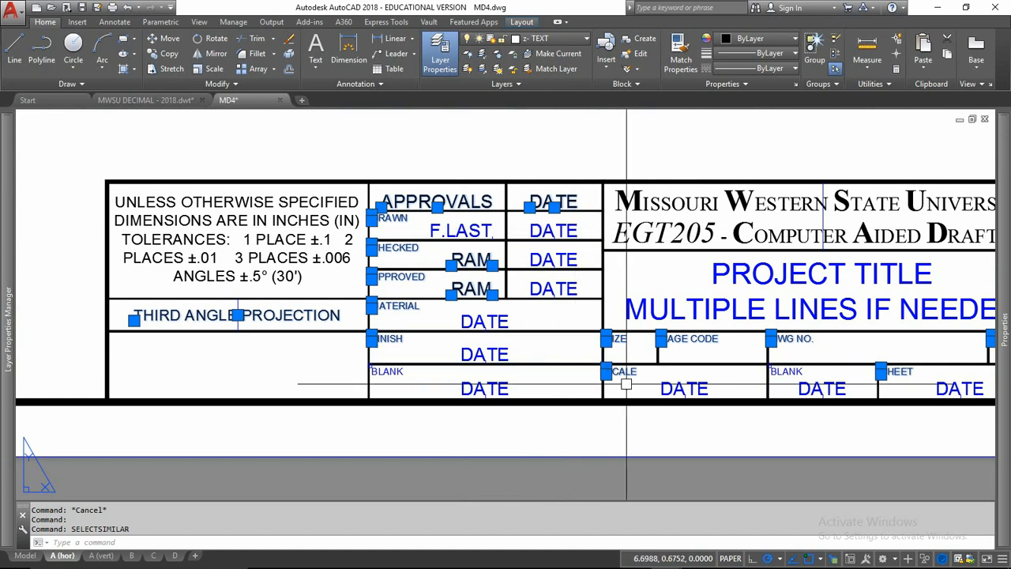
mouse_move(688, 385)
middle_mouse_down()
mouse_move(608, 382)
mouse_move(619, 380)
middle_mouse_up()
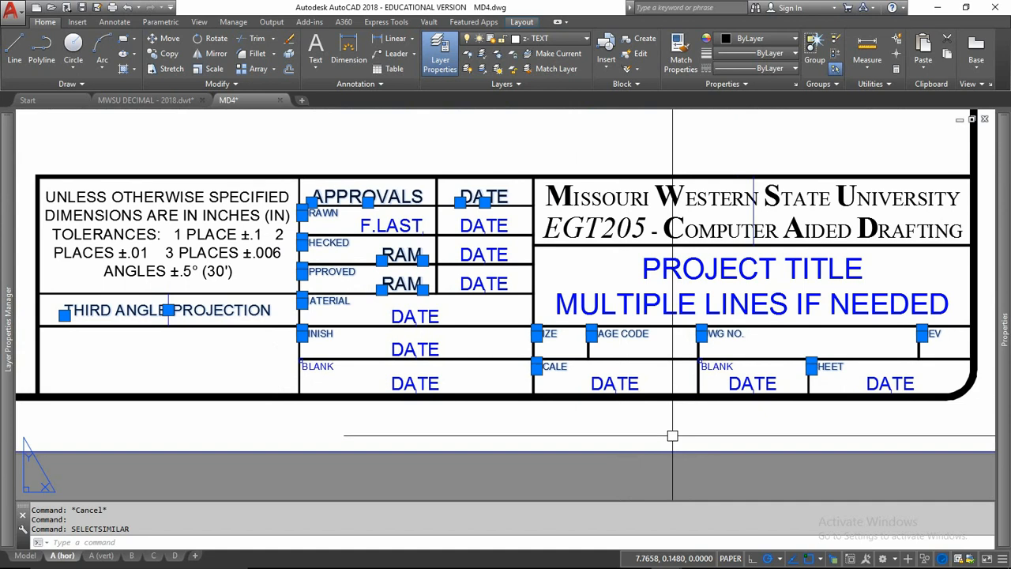
key("Escape")
key("Escape")
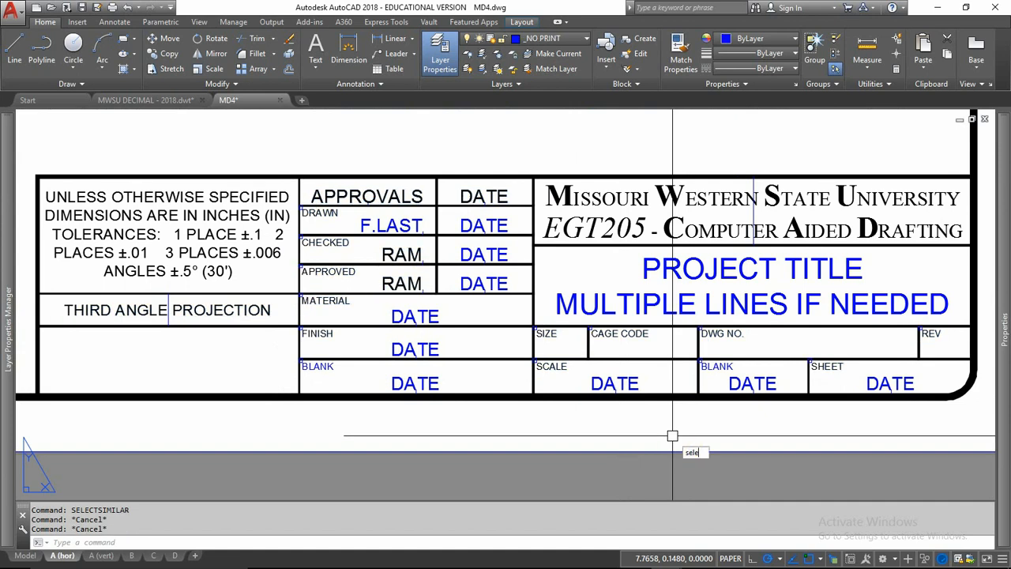
Run SELECTSIMILAR with nothing preselected, use the APPROVED row's RAM entry as the sample, and clear the selection.
key("Return")
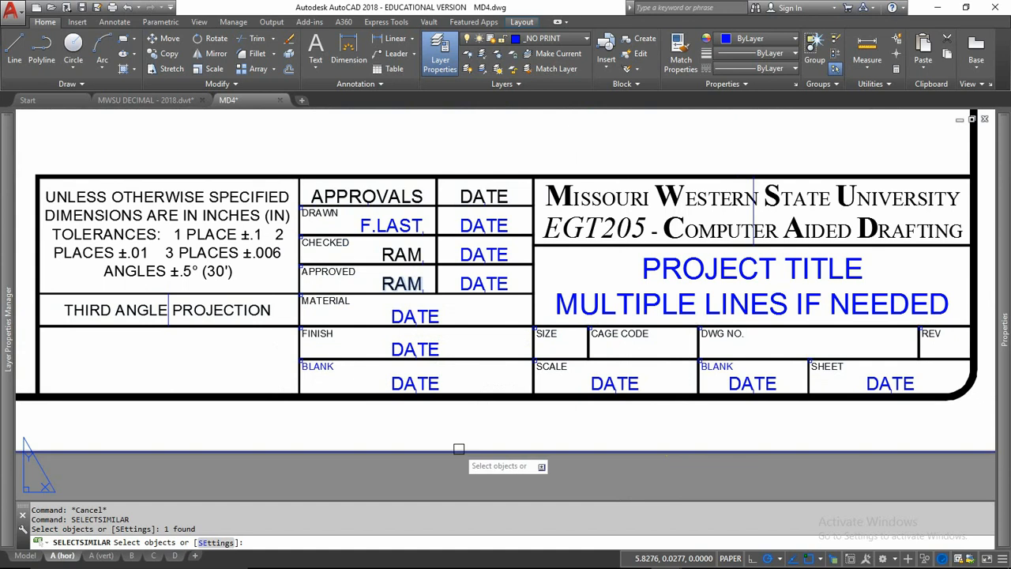
key("Return")
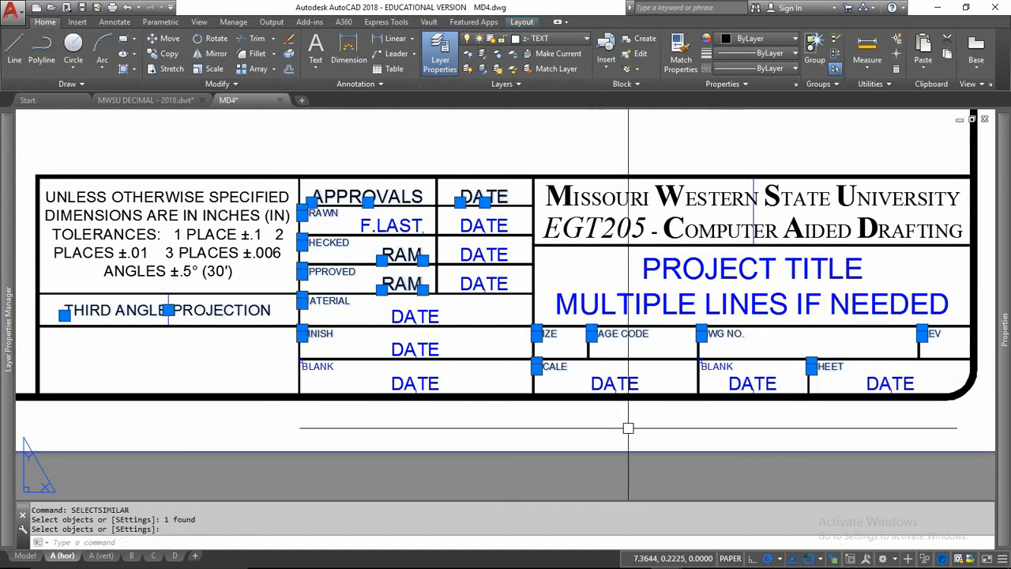
key("Escape")
key("Escape")
key("Escape")
Try SELECTSIMILAR with one blue _NO PRINT text as the sample, start again with two samples, and cancel.
key("Return")
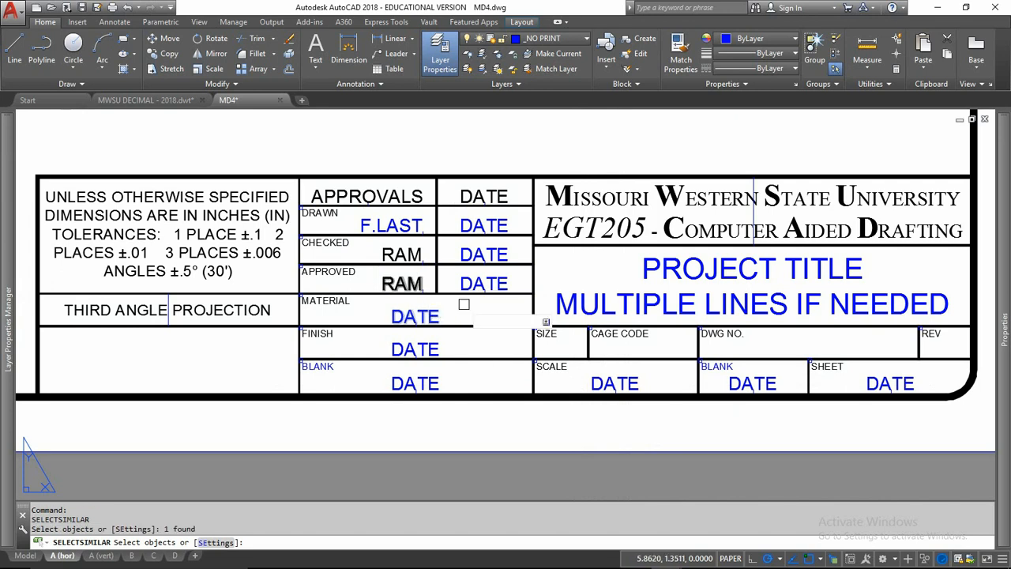
key("Return")
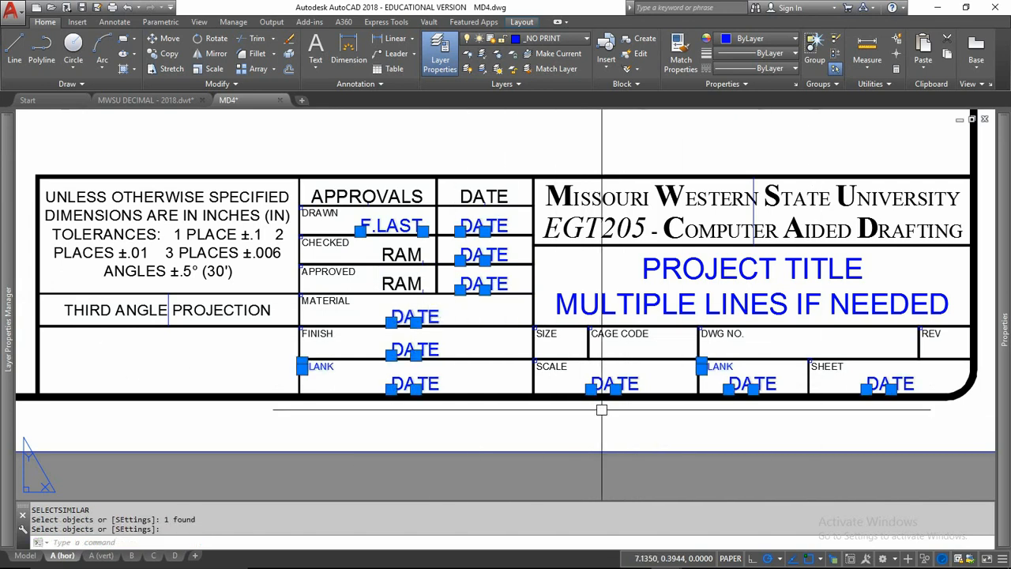
key("Escape")
key("Return")
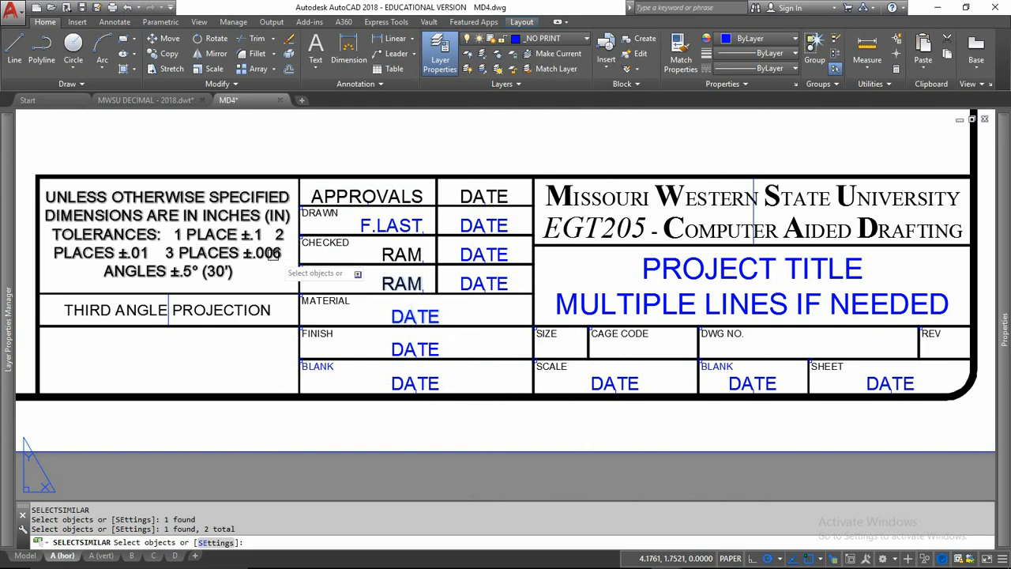
key("Return")
key("Escape")
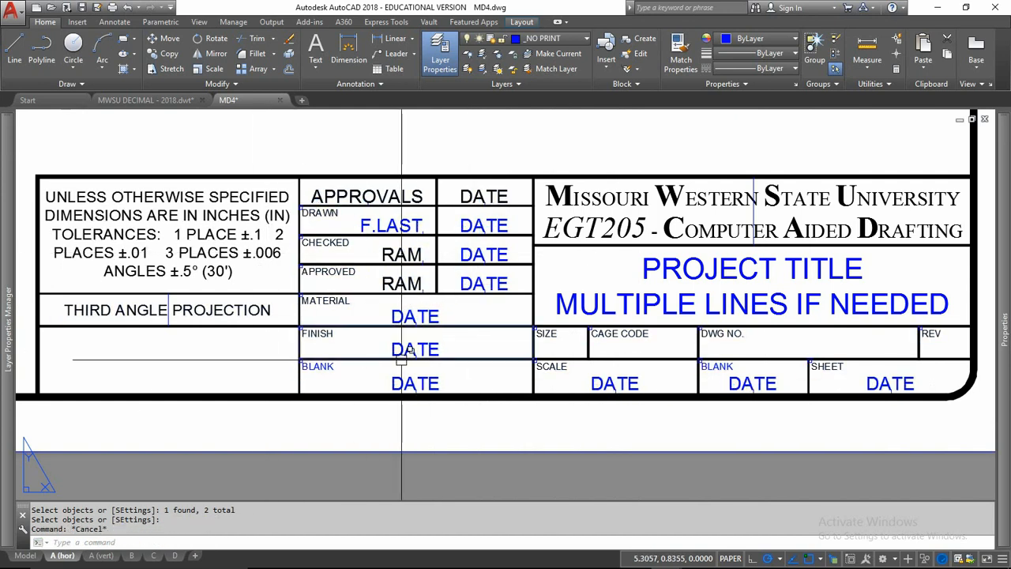
Run SELECTSIMILAR with three samples, including the RAM entry and the tolerance note, to select the different text types, and clear the selection.
key("Return")
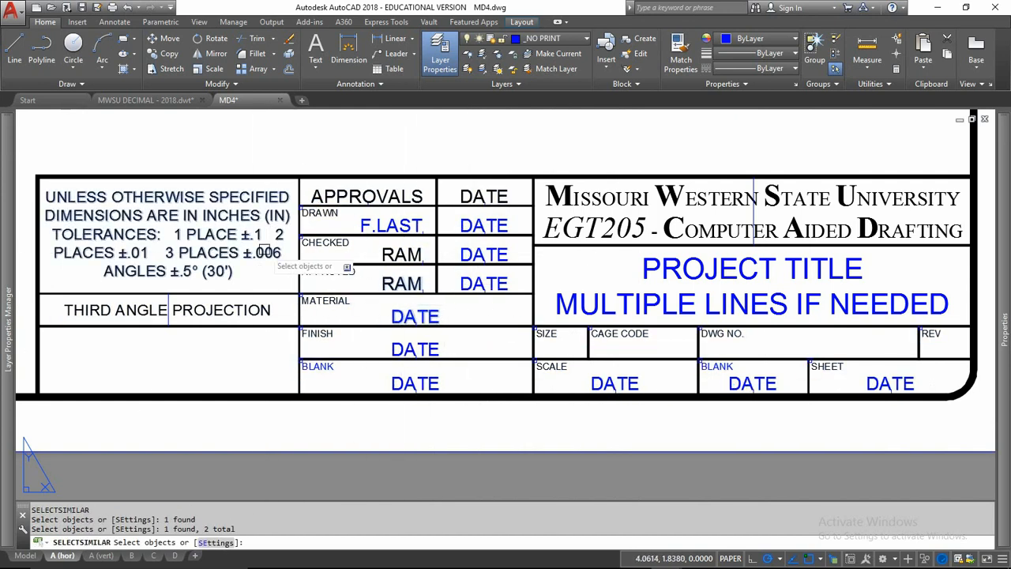
key("Return")
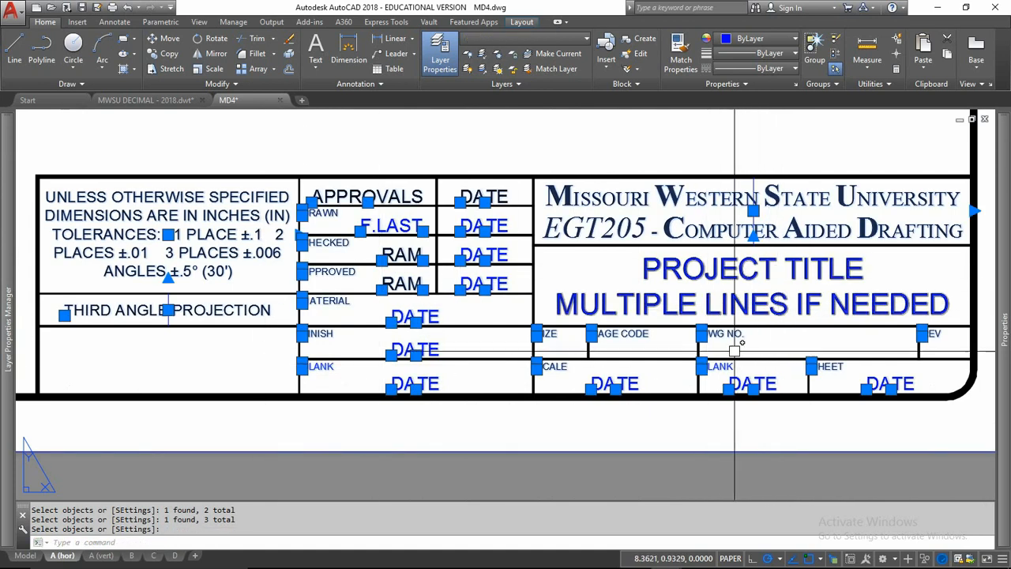
key("Escape")
key("Escape")
key("Escape")
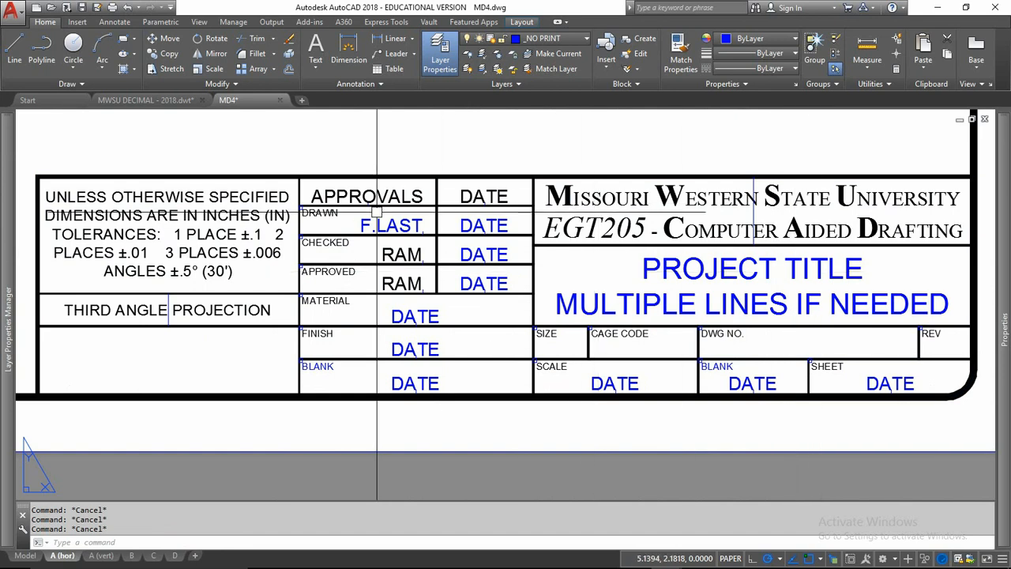
left_click(391, 427)
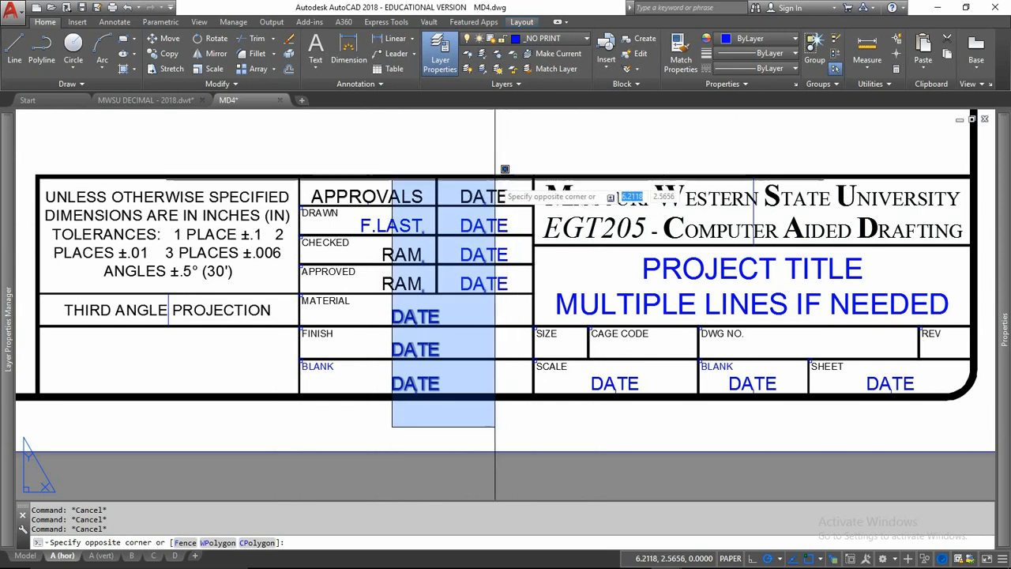
key("Escape")
key("Escape")
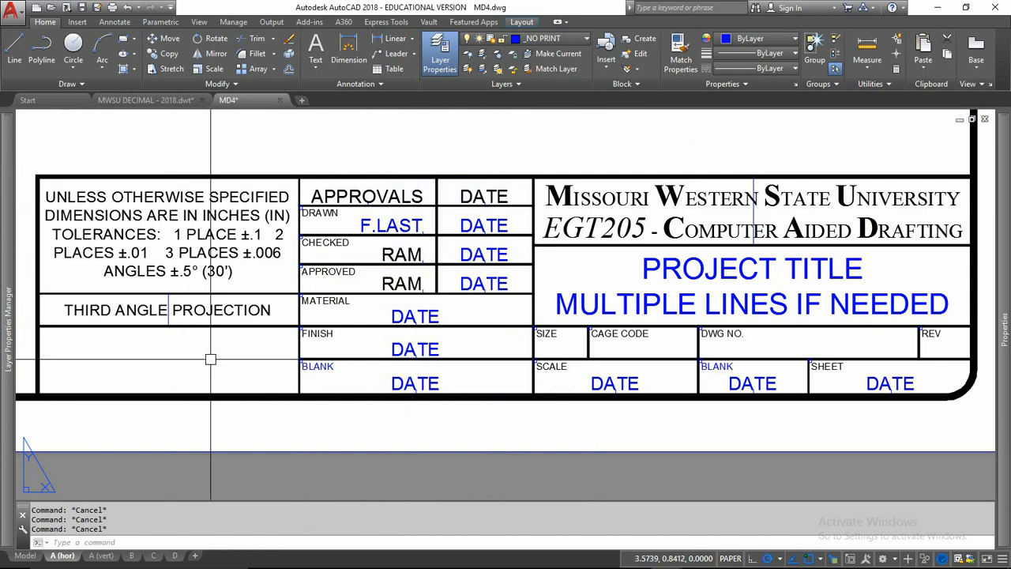
scroll(210, 360, "down", 1)
left_click(72, 437)
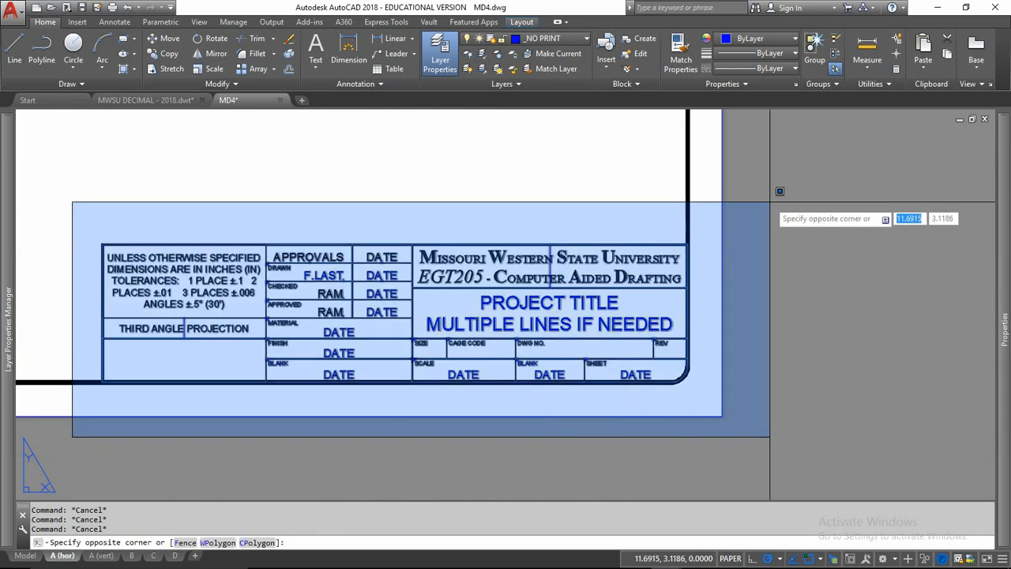
key("Escape")
Lock the z- TITLE BLOCK layer.
left_click(558, 41)
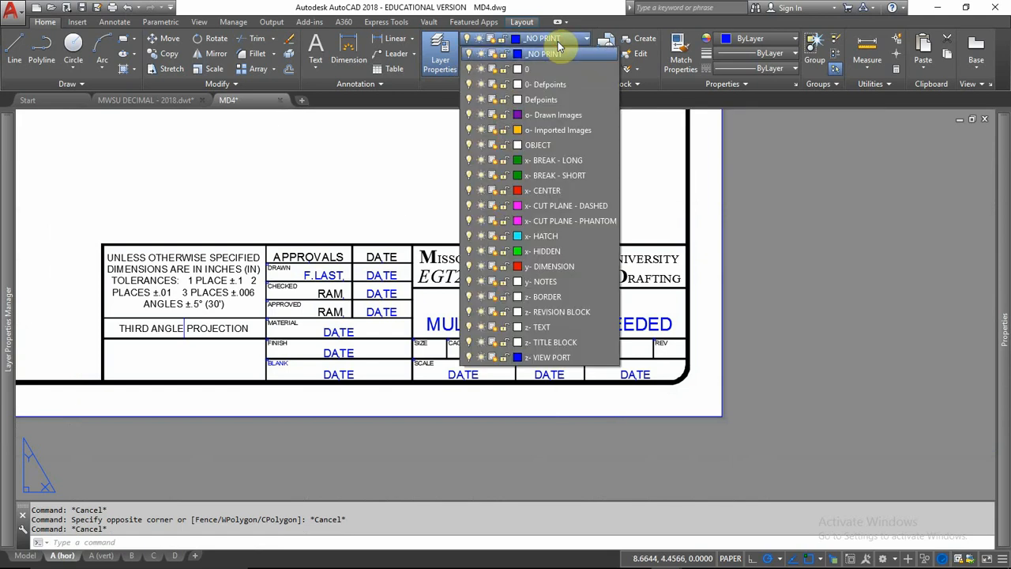
left_click(503, 343)
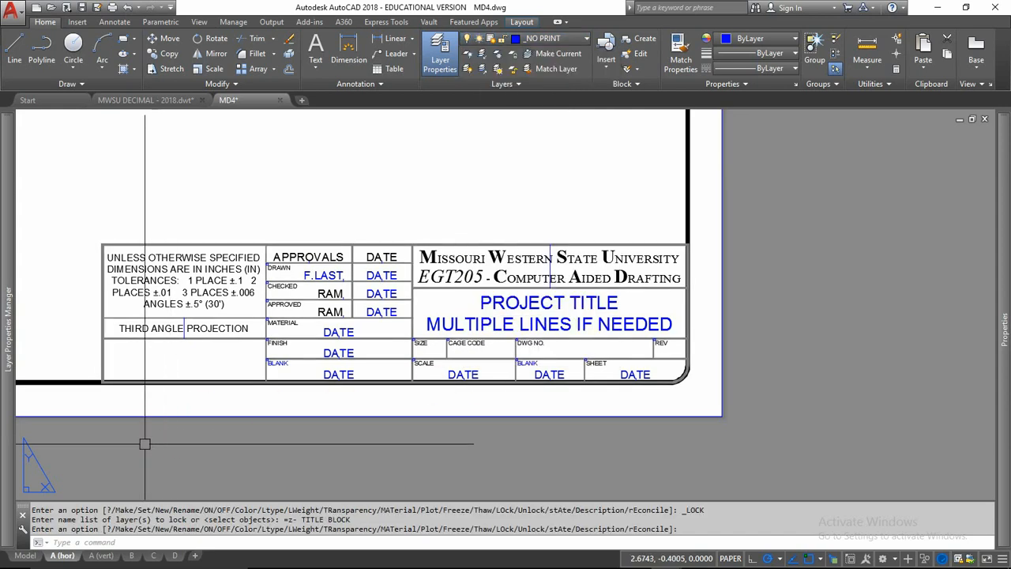
Try copying the whole title block's contents with the Copy command while its lines are locked, and cancel the copy.
left_click(88, 403)
left_click(782, 177)
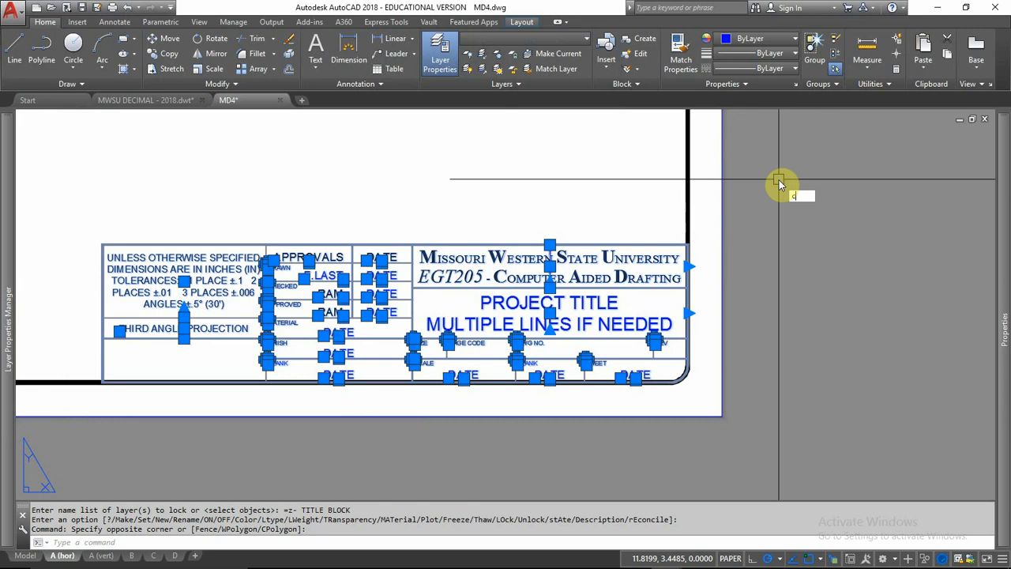
type("o")
key("Return")
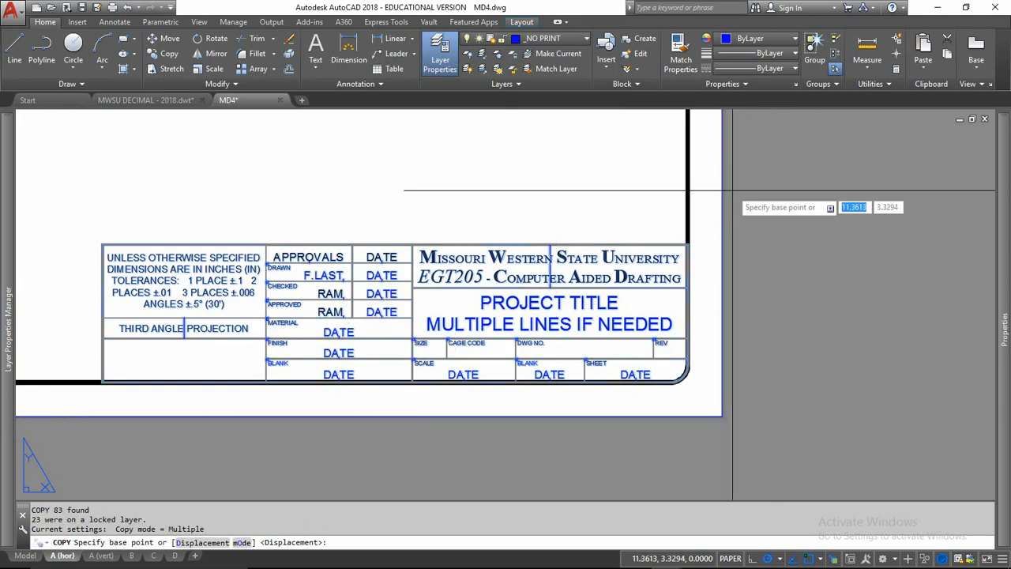
left_click(315, 210)
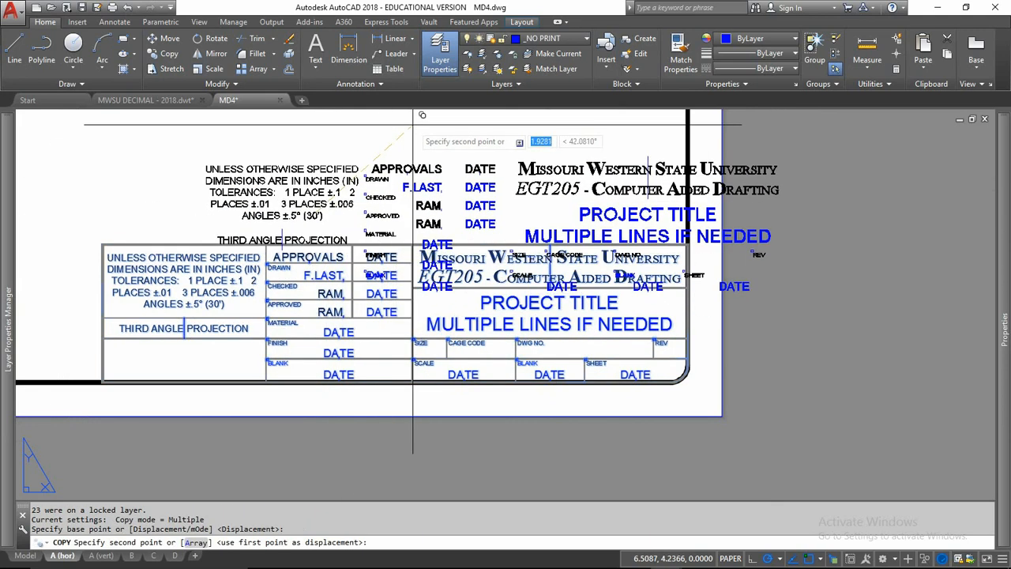
key("Escape")
key("Escape")
key("Escape")
Turn off the z- TITLE BLOCK layer to see the text alone, undo that, and cancel the window selection.
left_click(545, 37)
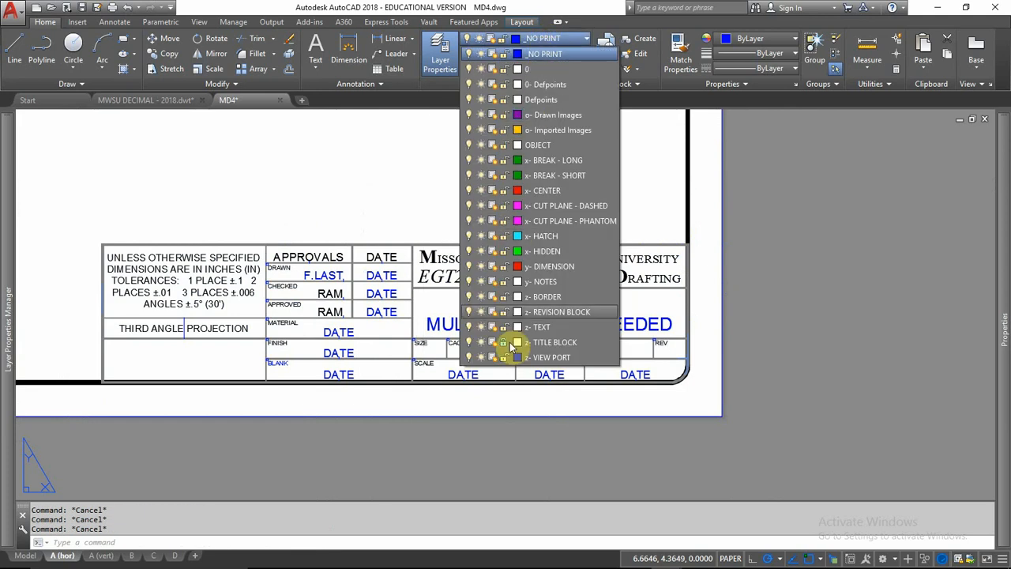
left_click(469, 342)
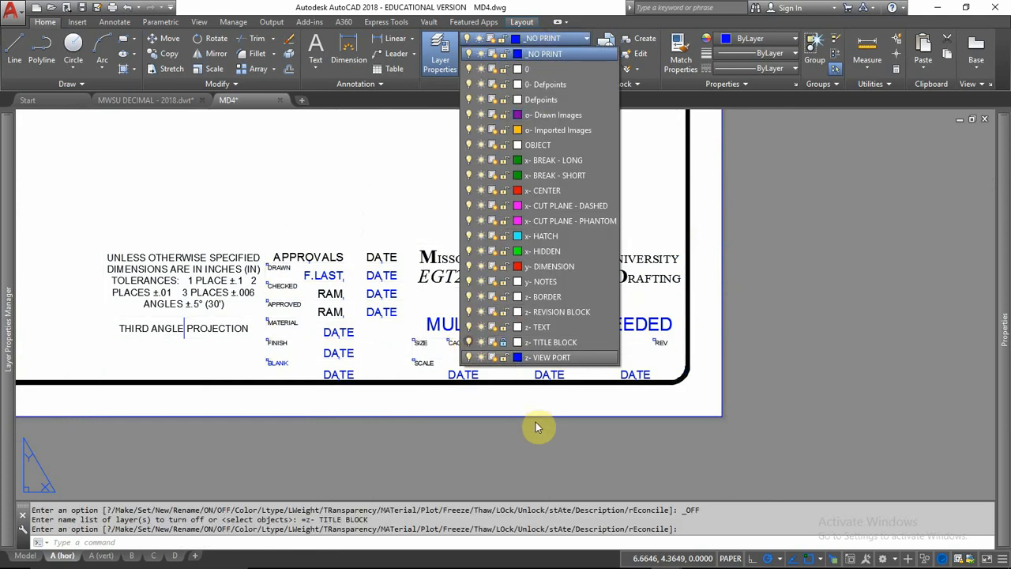
key("Escape")
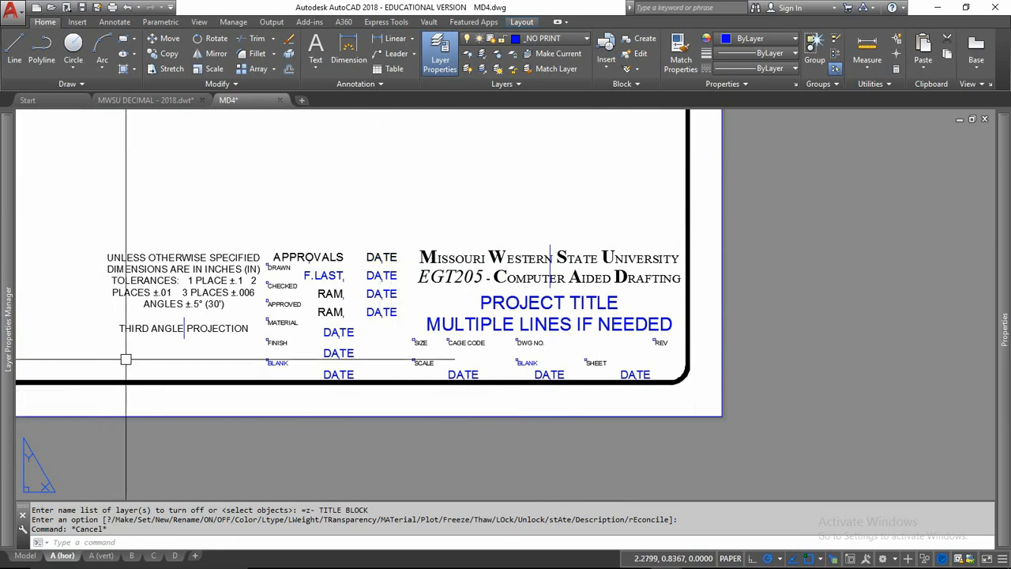
key("ctrl+z")
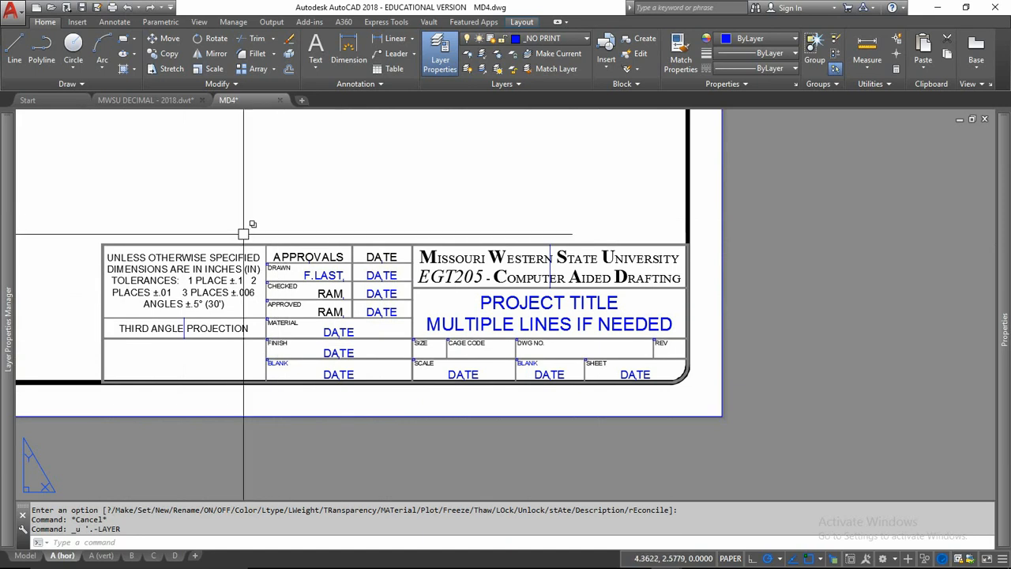
left_click(244, 228)
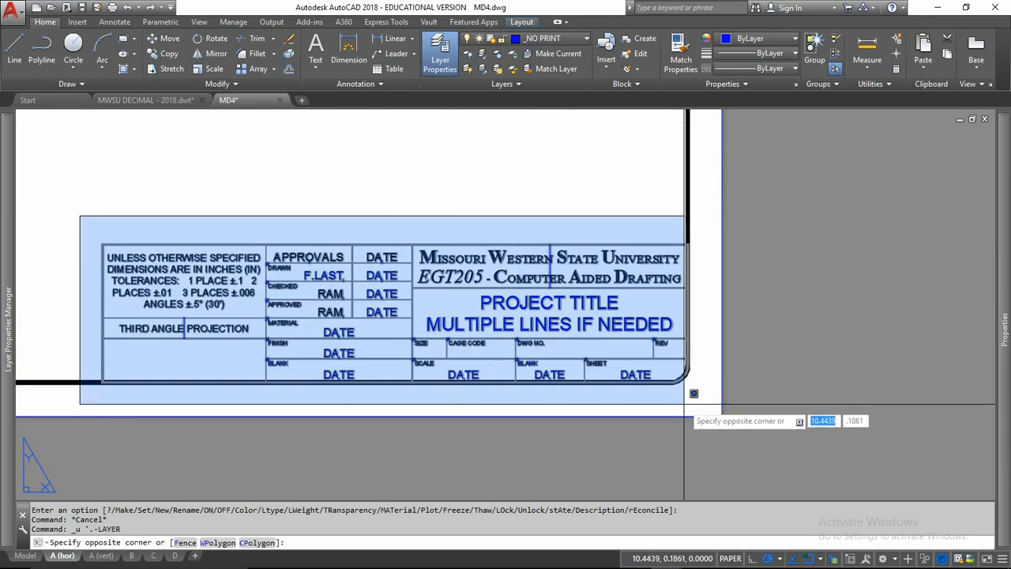
key("Escape")
key("Escape")
key("Escape")
Draw a short diagonal reference line from the title block's lower-left corner into the empty cell below THIRD ANGLE PROJECTION.
mouse_move(176, 402)
middle_mouse_down()
mouse_move(215, 388)
mouse_move(271, 393)
middle_mouse_up()
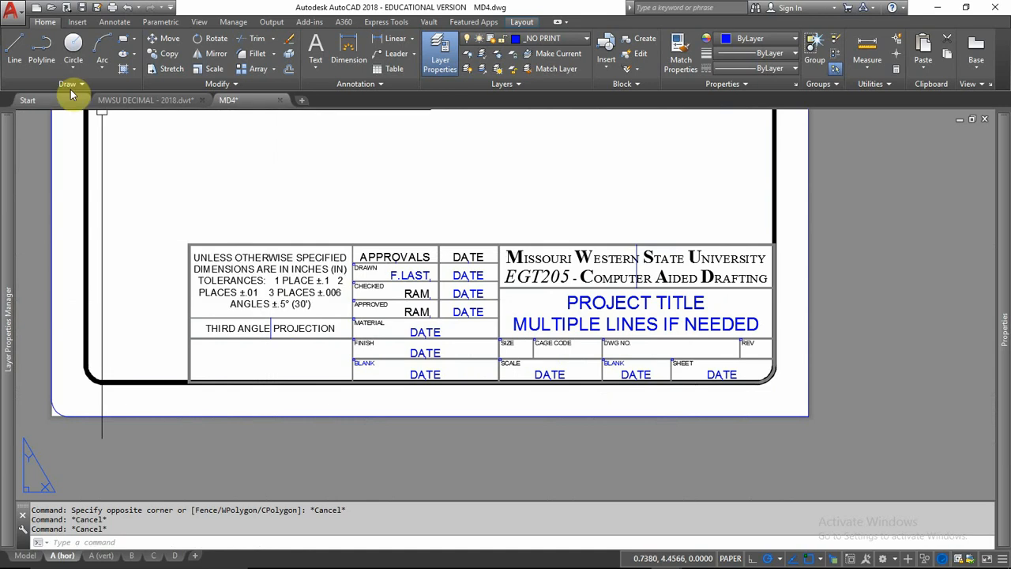
left_click(22, 54)
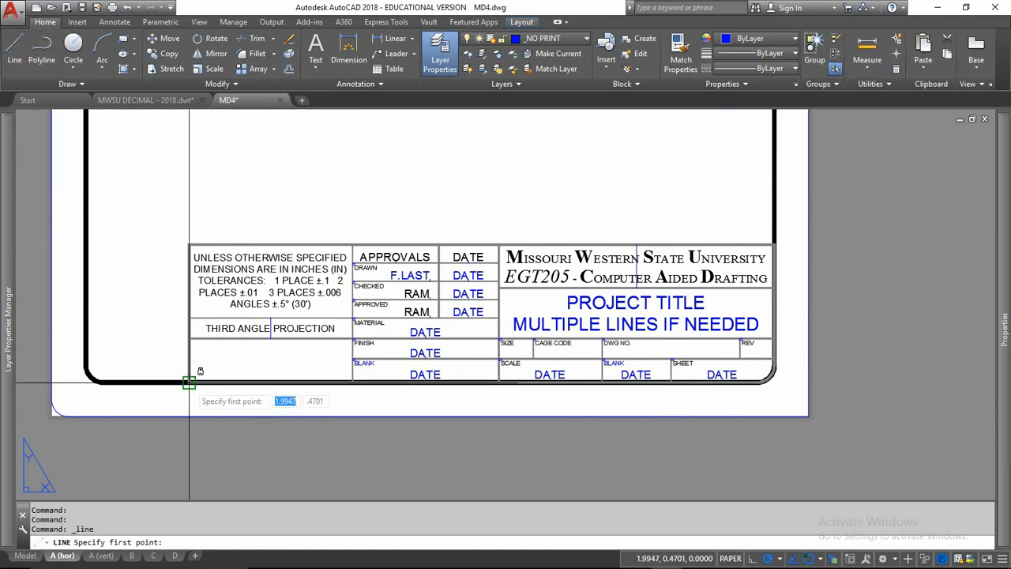
left_click(189, 382)
left_click(225, 351)
key("Escape")
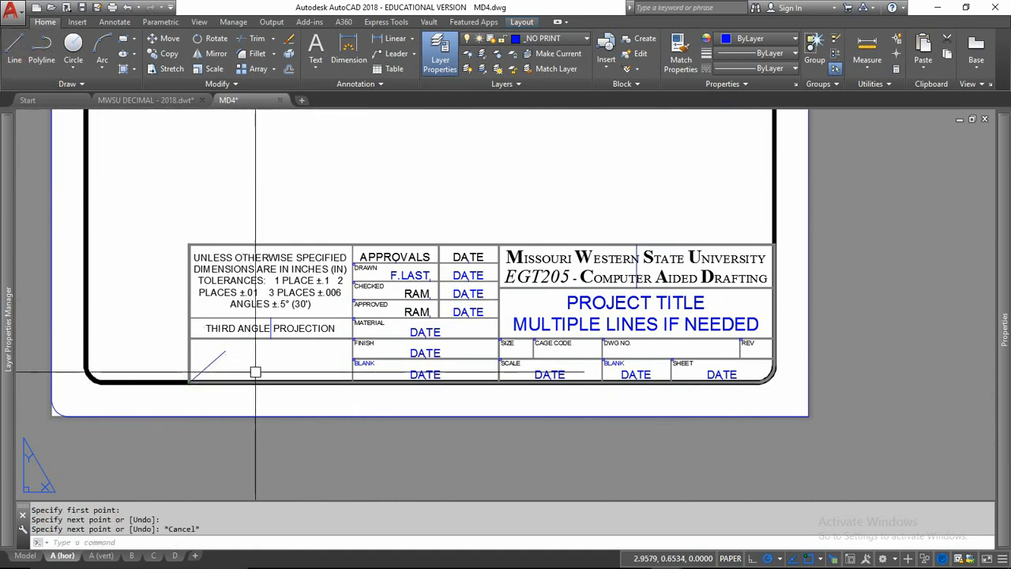
Copy all title block text and the diagonal reference line of the A (hor) layout to the clipboard.
left_click(183, 404)
left_click(848, 210)
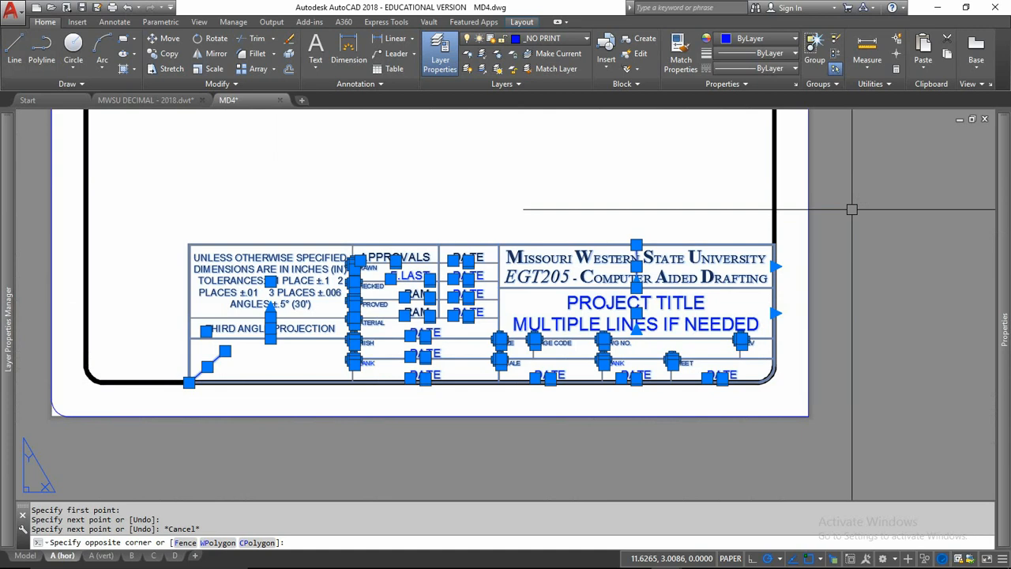
key("ctrl+c")
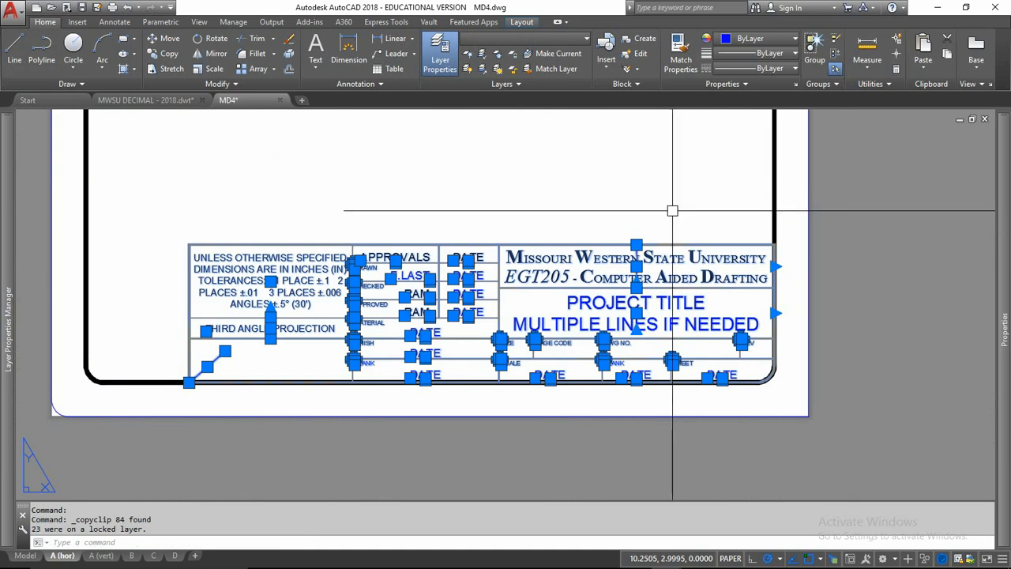
Paste the copied text into the B layout with the reference line's end at the title block's lower-left corner.
left_click(133, 556)
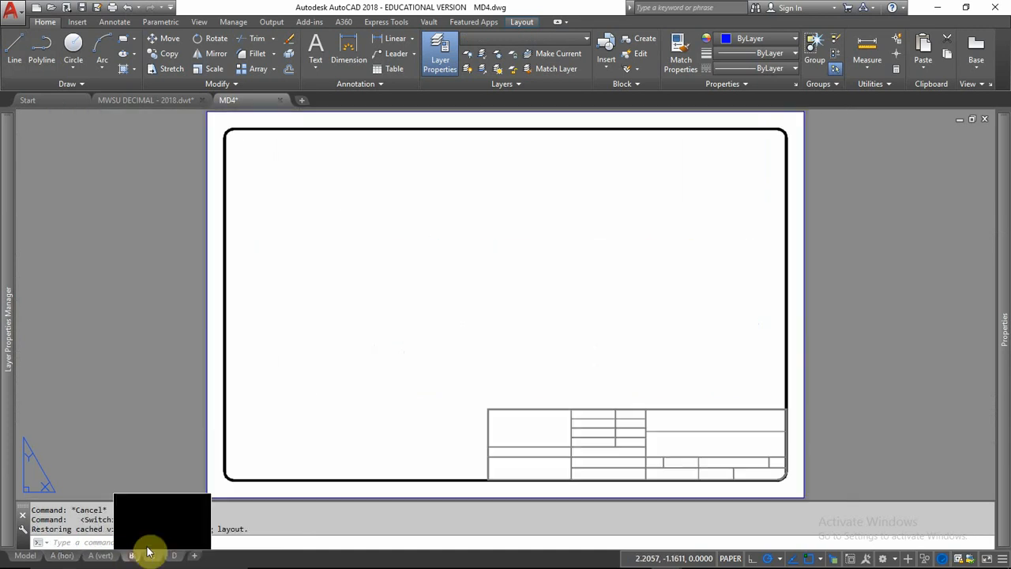
key("ctrl+v")
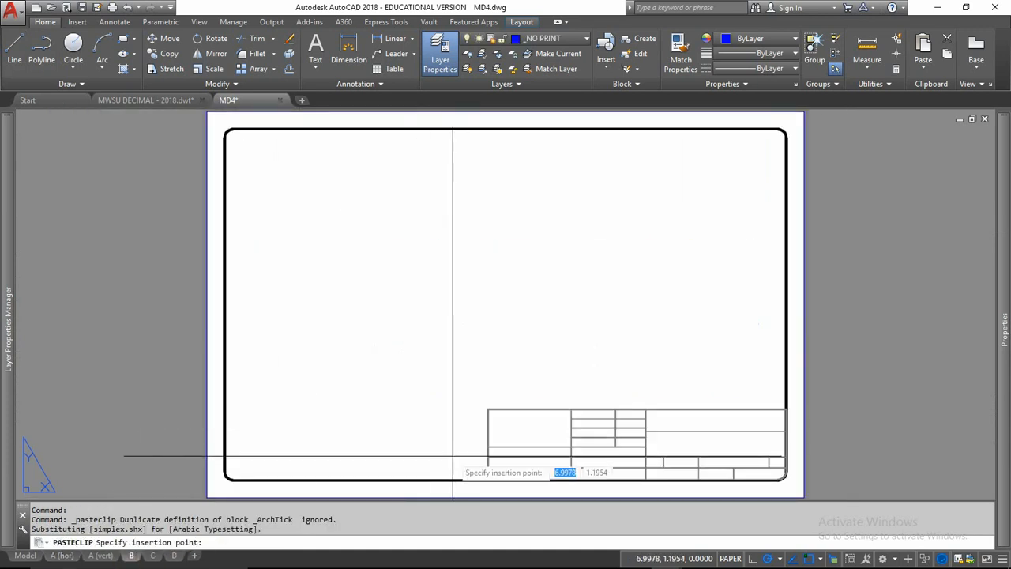
middle_click_drag(455, 464, 471, 385)
scroll(470, 385, "up", 5)
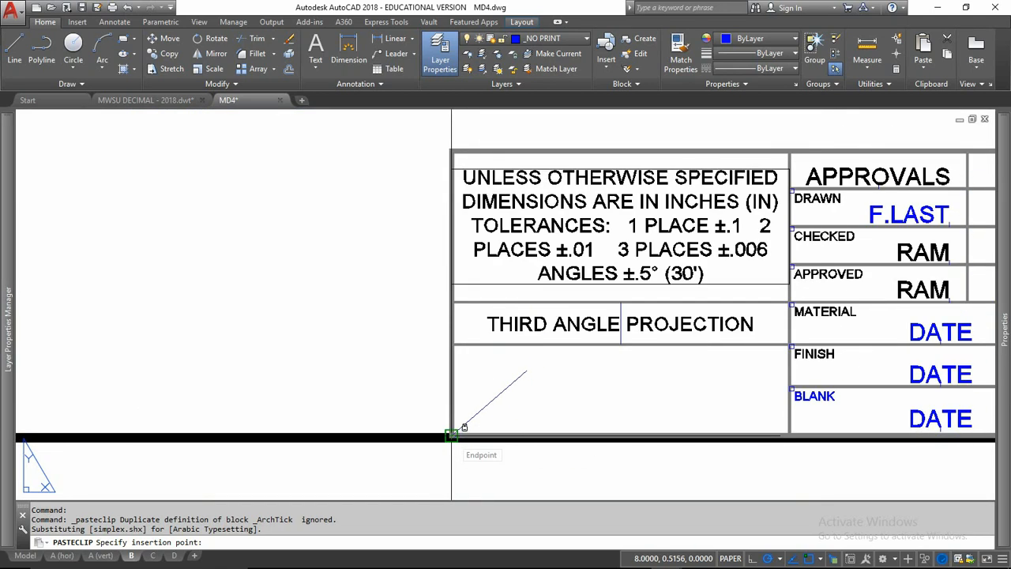
scroll(253, 350, "down", 4)
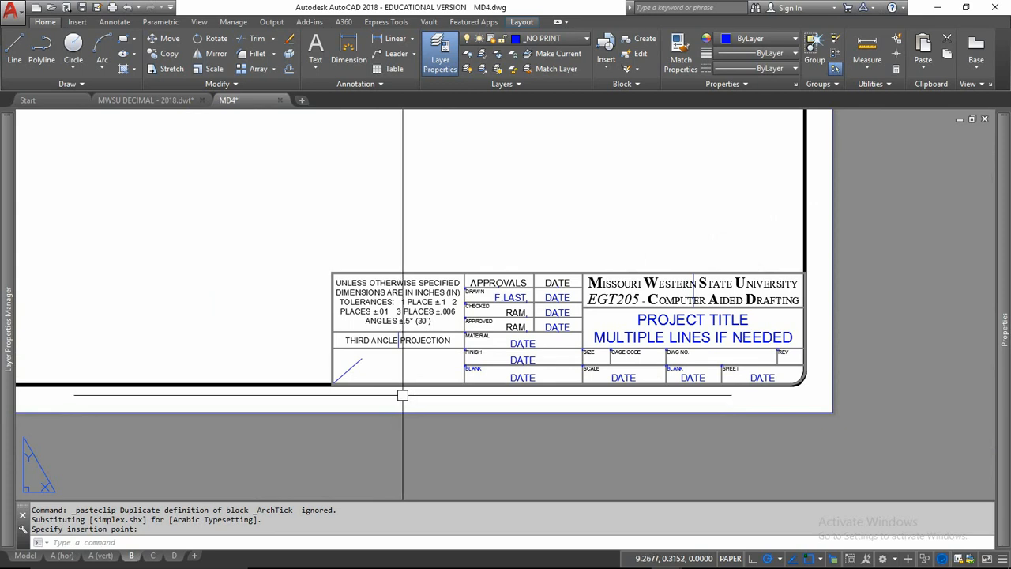
key("Escape")
key("Escape")
key("Escape")
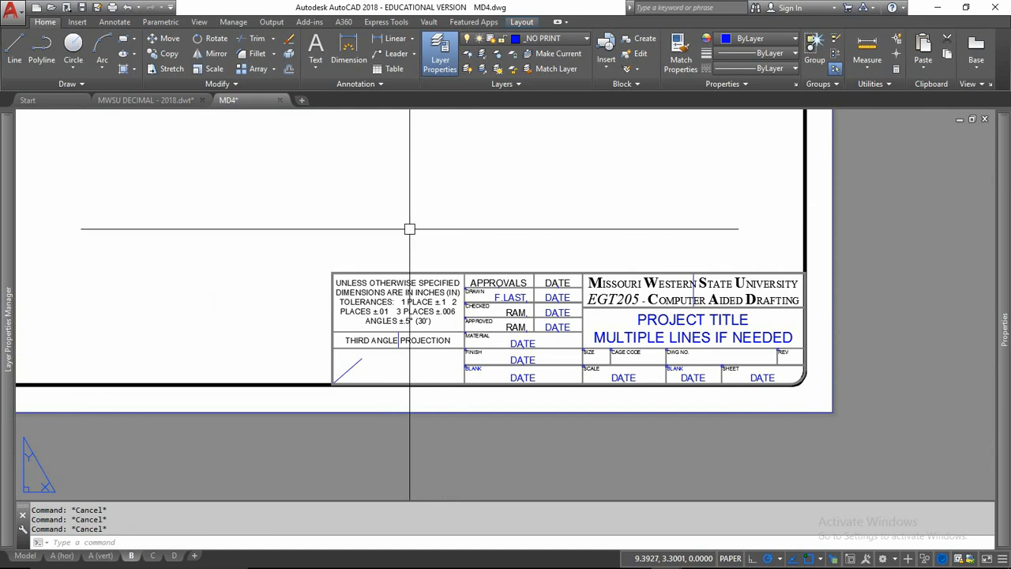